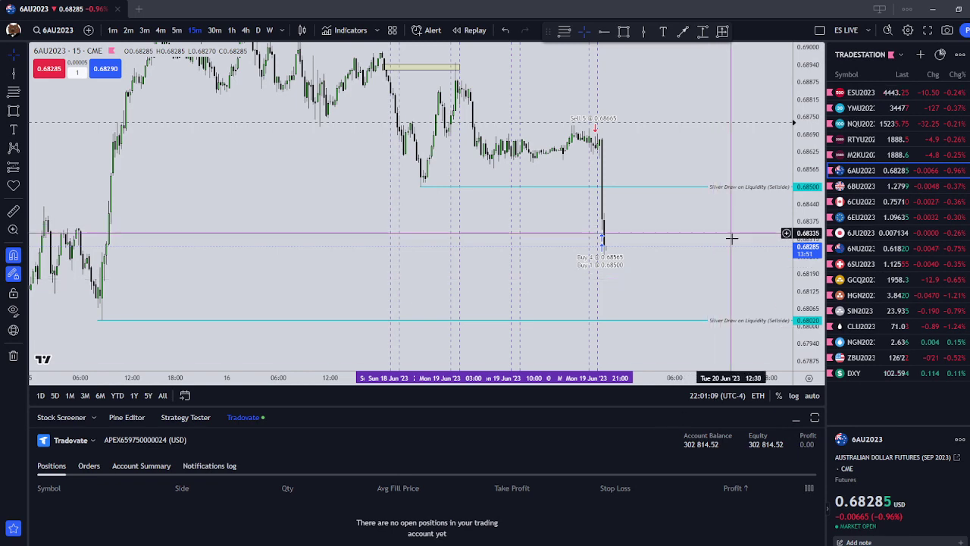
- Collapse the trading account panel to enlarge the 6AU2023 chart and inspect its price action around the liquidity levels
click(796, 419)
scroll(764, 394, up, 2)
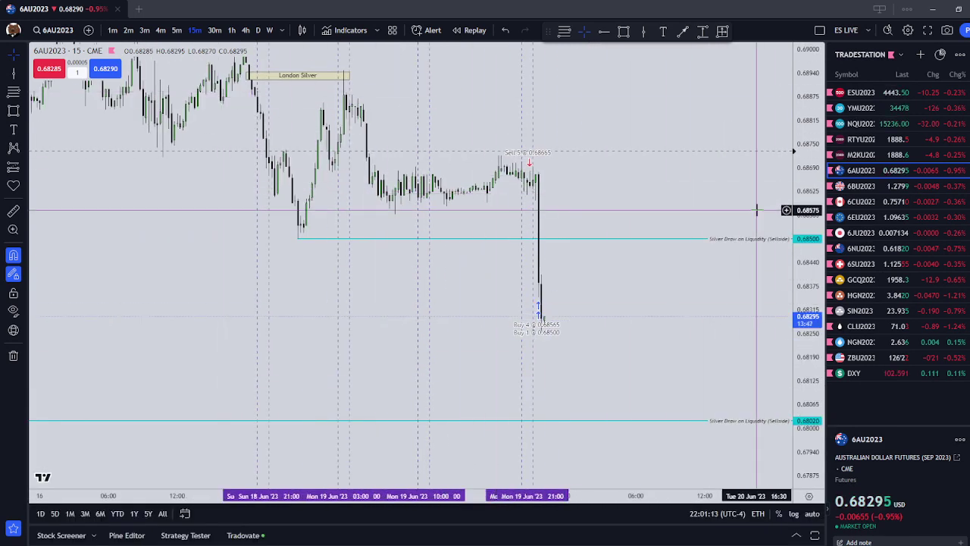
scroll(748, 216, down, 2)
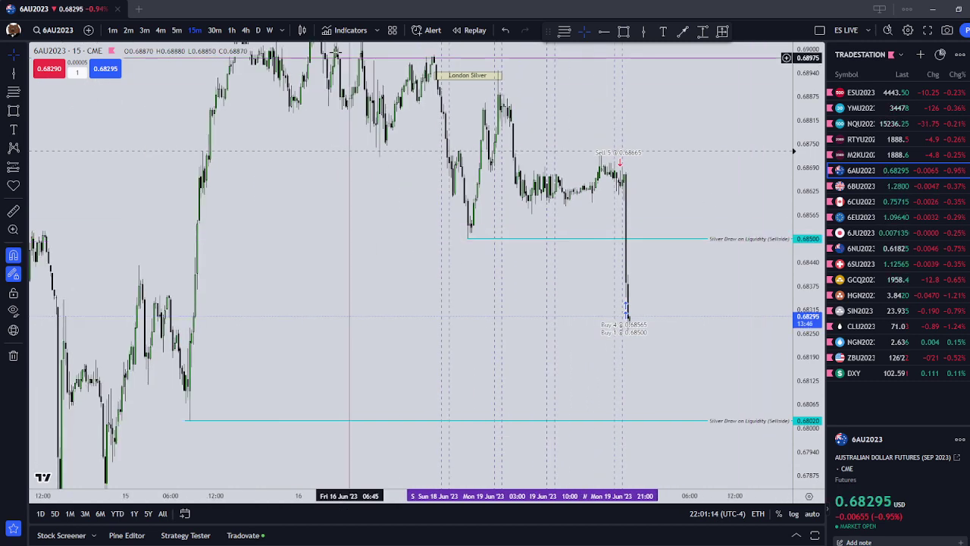
- Open the 6JU2023 chart on the 5-minute timeframe and examine its recent sessions
click(177, 30)
click(892, 234)
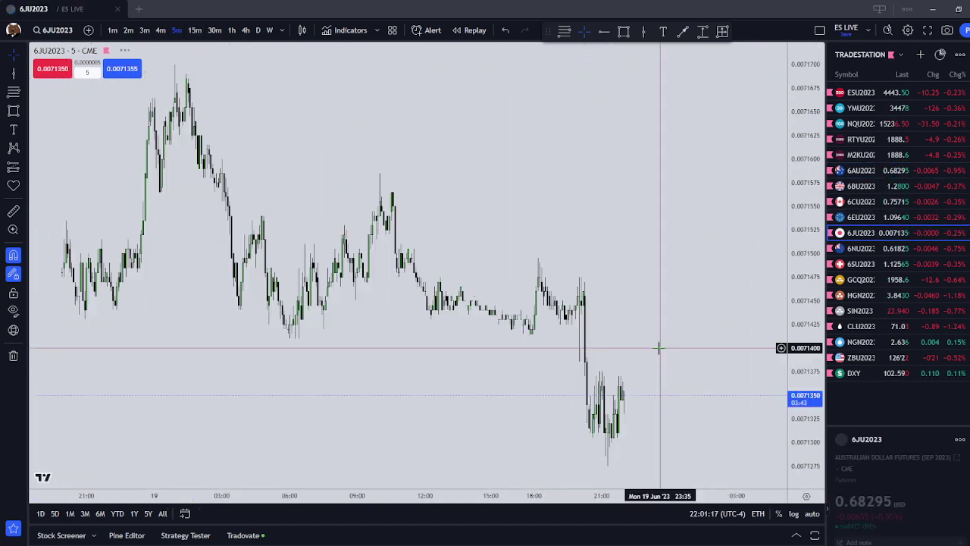
drag(502, 366, 478, 275)
scroll(579, 376, down, 2)
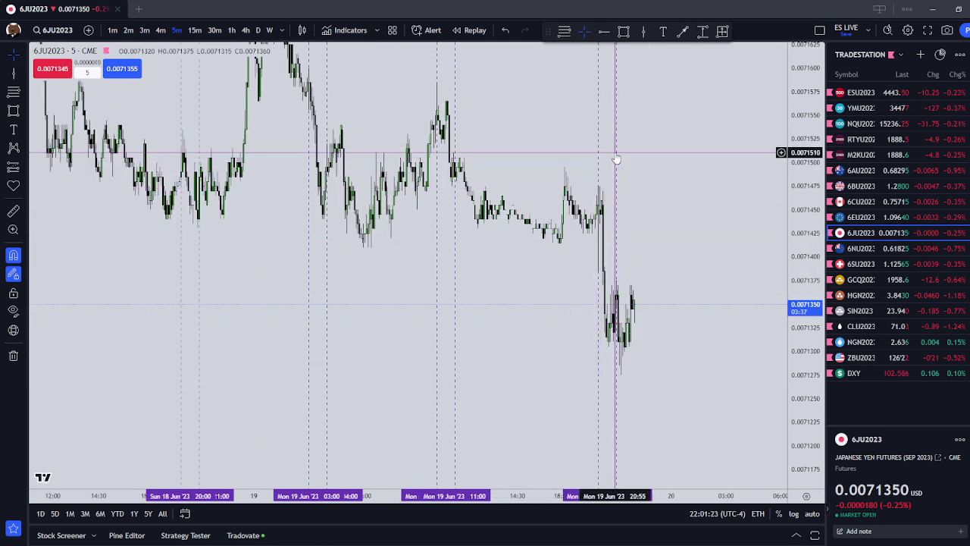
scroll(644, 159, up, 3)
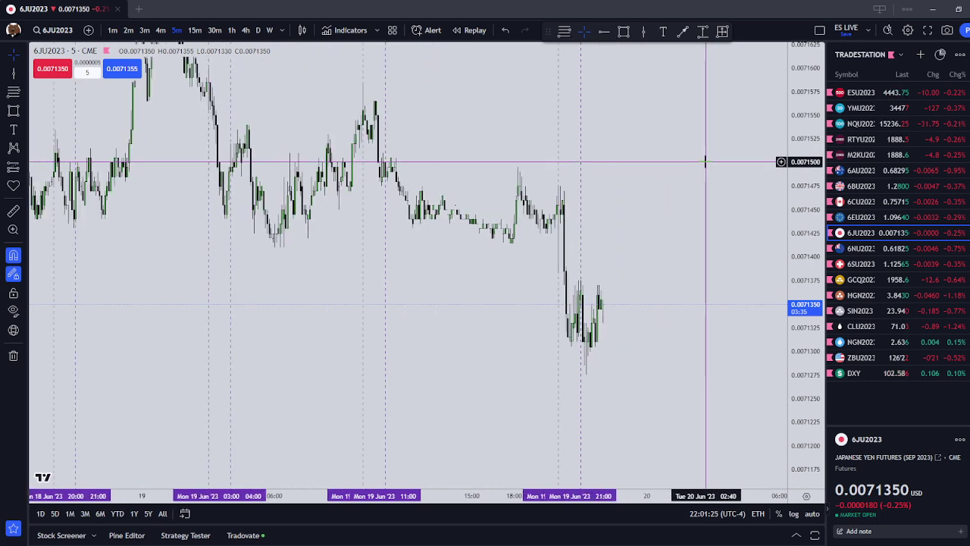
scroll(705, 162, down, 3)
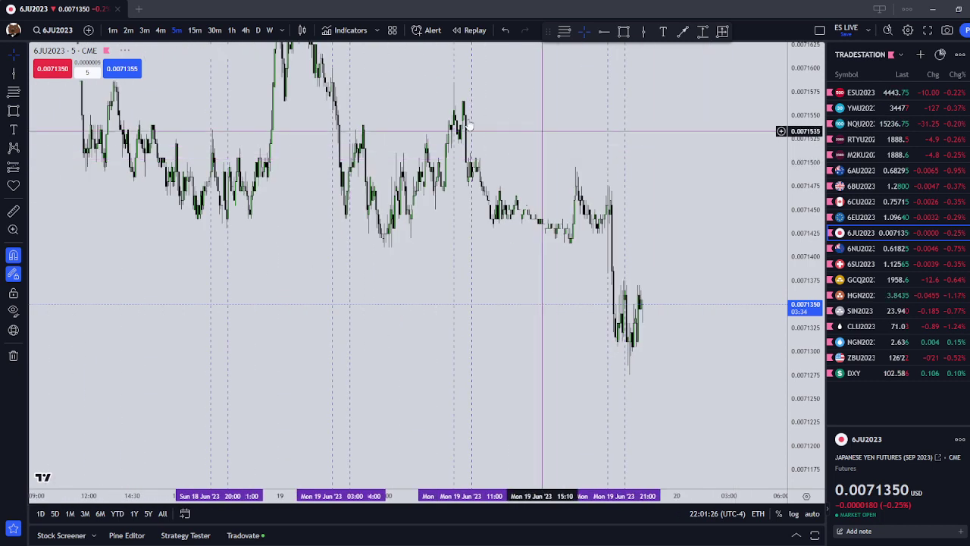
- Switch 6JU2023 to the 1-hour timeframe and examine the buyside Silver Draw on Liquidity levels
click(239, 29)
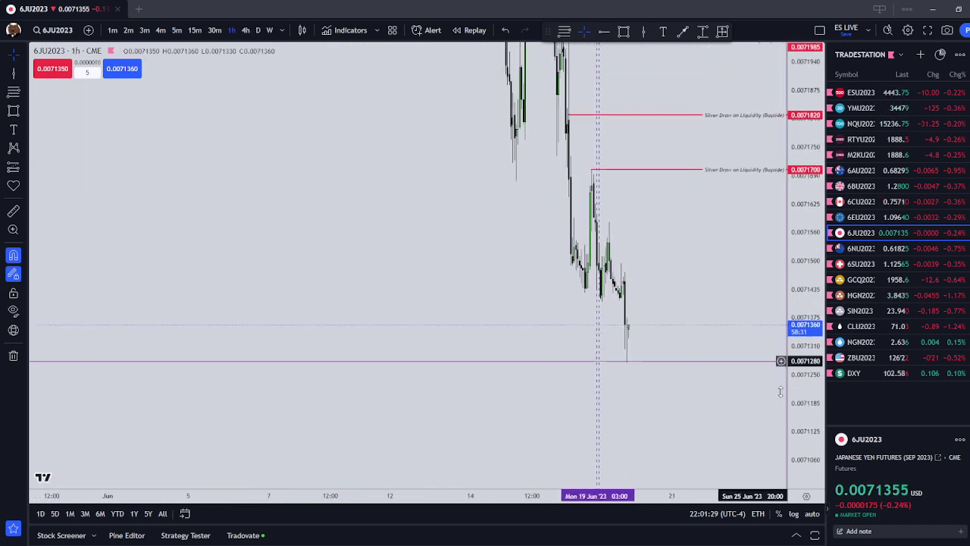
drag(781, 391, 765, 436)
scroll(722, 397, up, 3)
drag(613, 297, 615, 357)
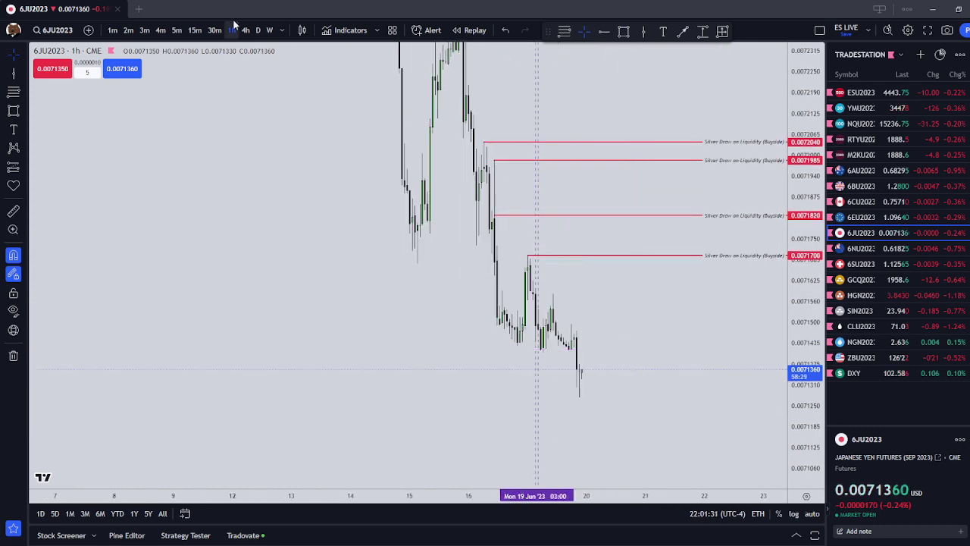
- On the 5-minute 6JU2023 chart, add vertical lines at 03:00 and 04:00 on 20 Jun '23, locking the 03:00 line
click(176, 29)
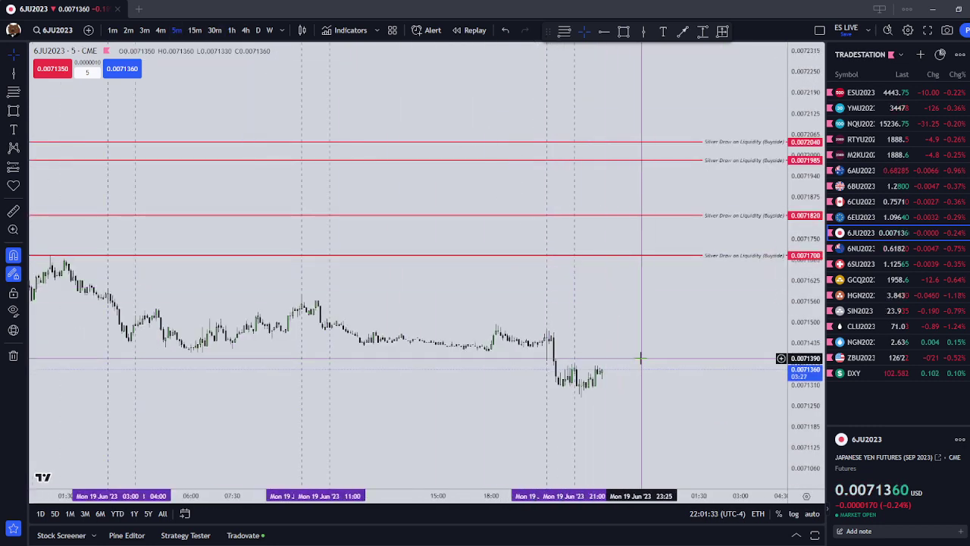
drag(663, 385, 621, 368)
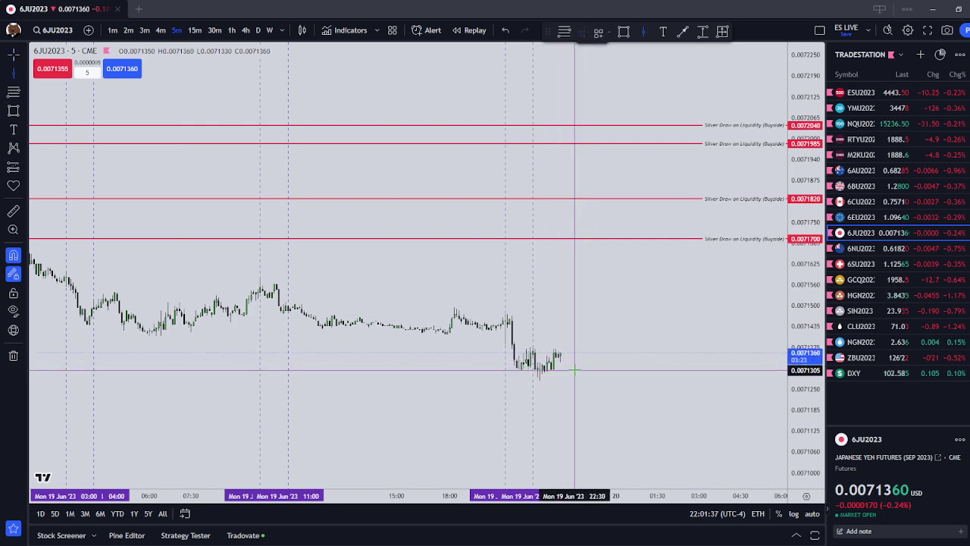
drag(616, 386, 559, 353)
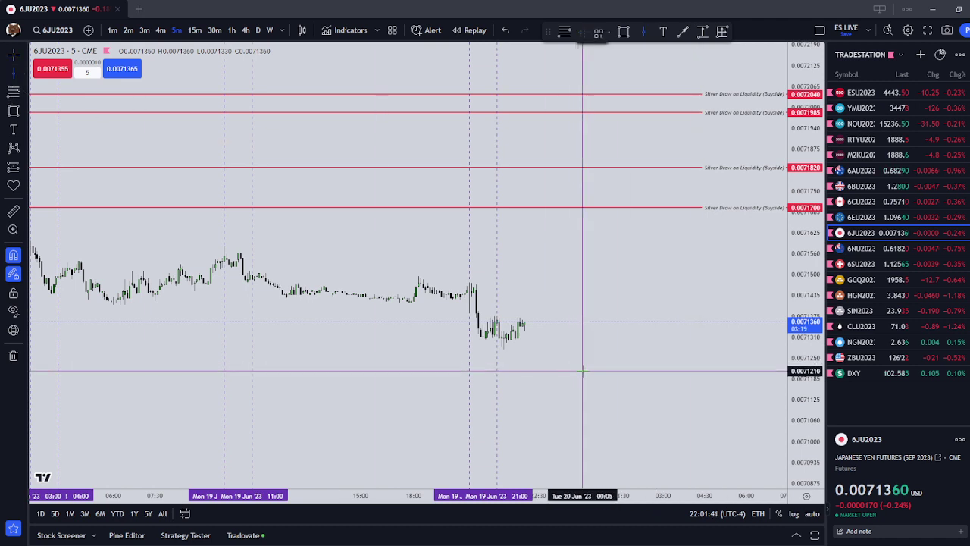
click(662, 376)
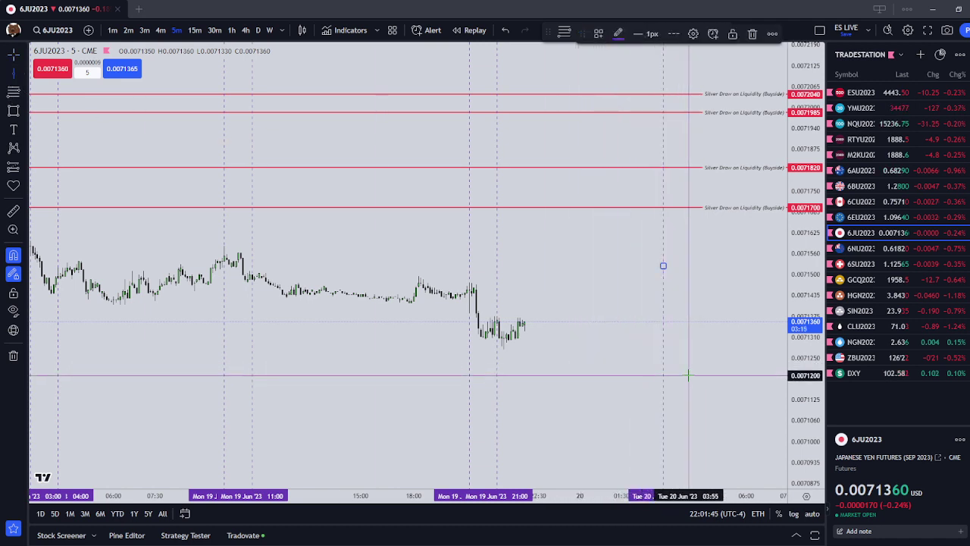
click(733, 35)
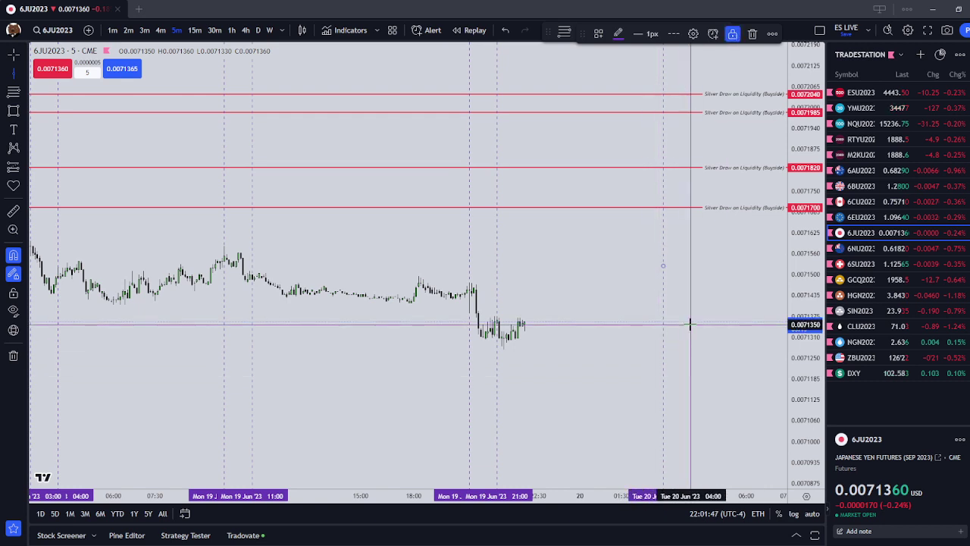
click(689, 324)
click(581, 275)
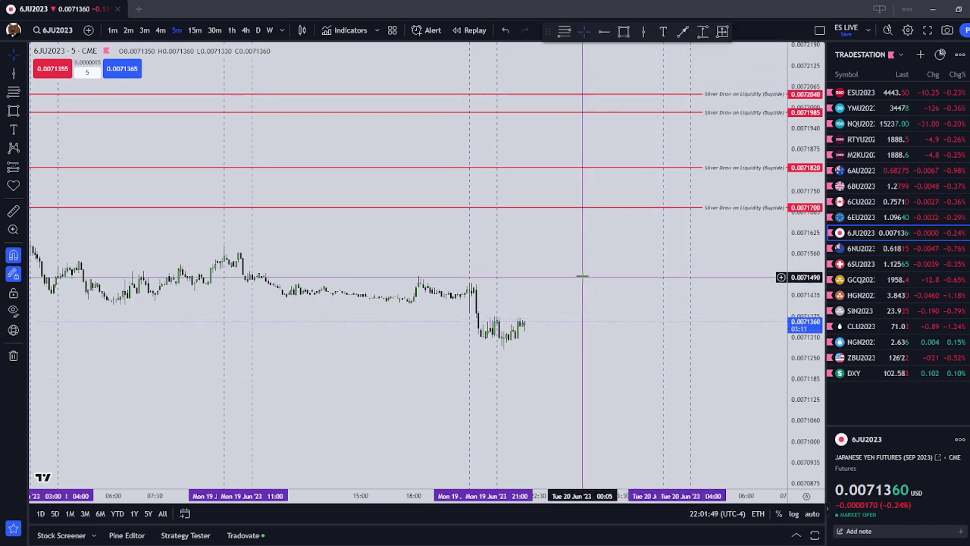
- Review the 6JU2023 liquidity levels on the 1-hour and 15-minute timeframes
scroll(581, 275, down, 3)
click(232, 30)
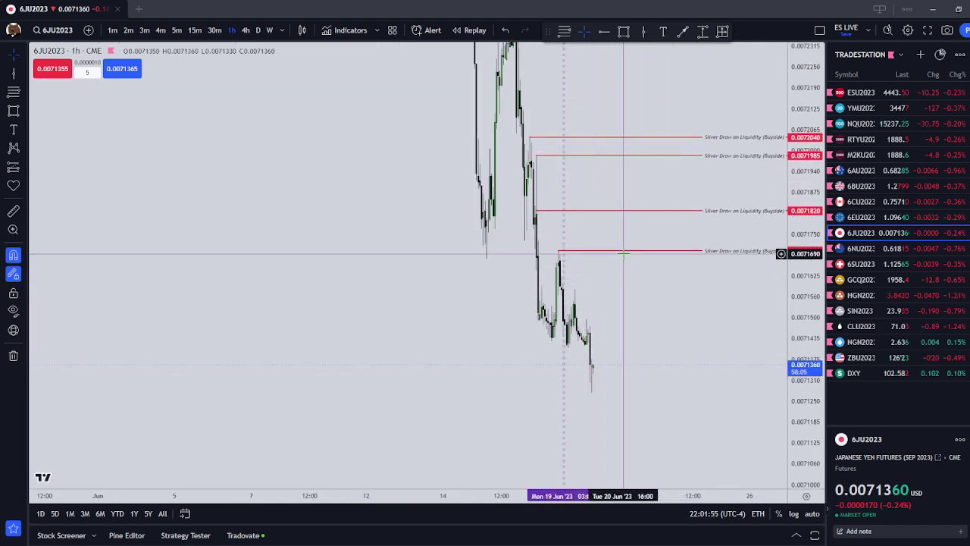
scroll(671, 304, up, 1)
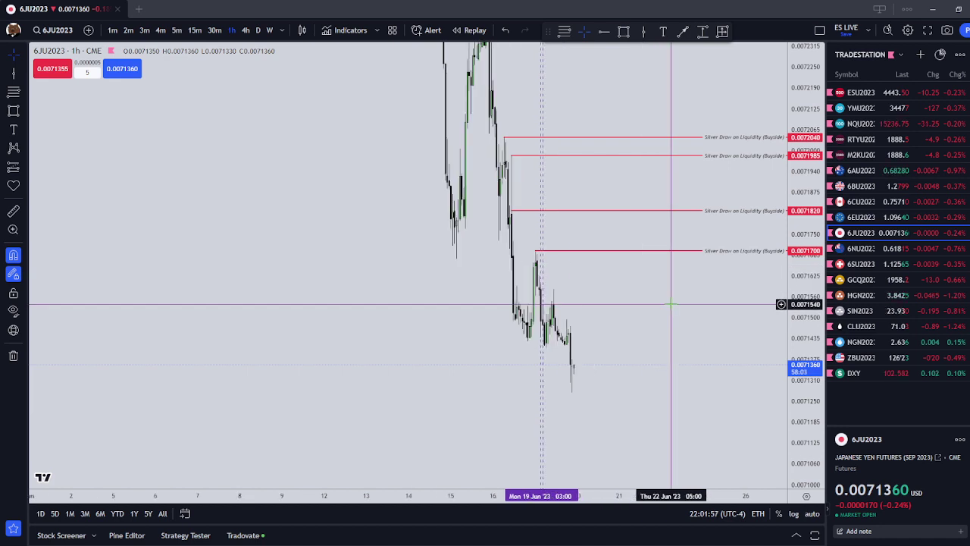
click(198, 31)
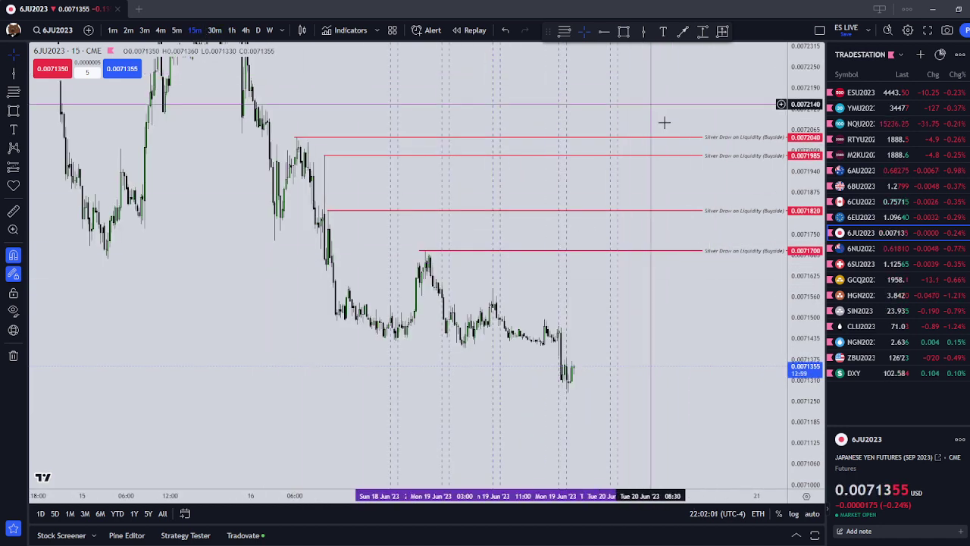
scroll(660, 127, up, 1)
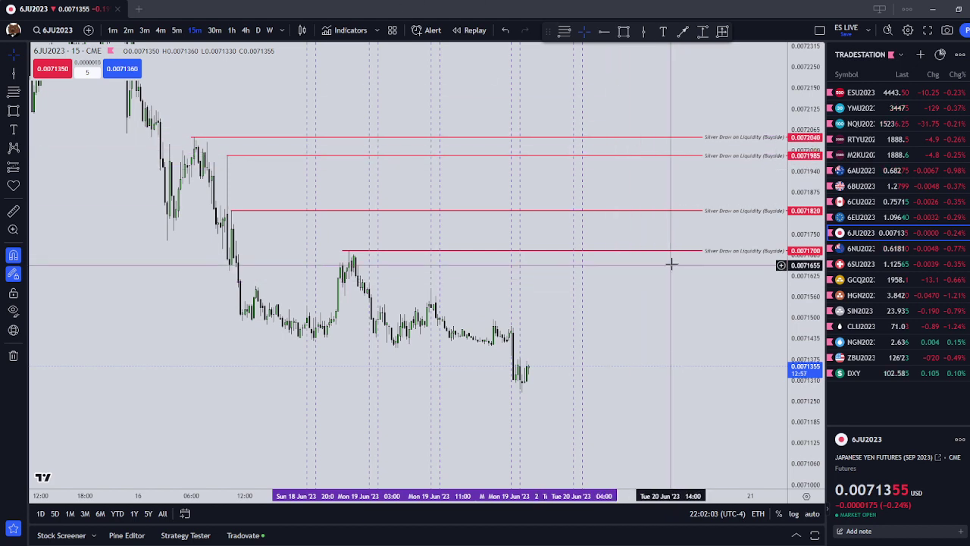
- Open the GCQ2023 gold chart on the 1-minute timeframe and stretch the price scale around the executed trades
click(908, 278)
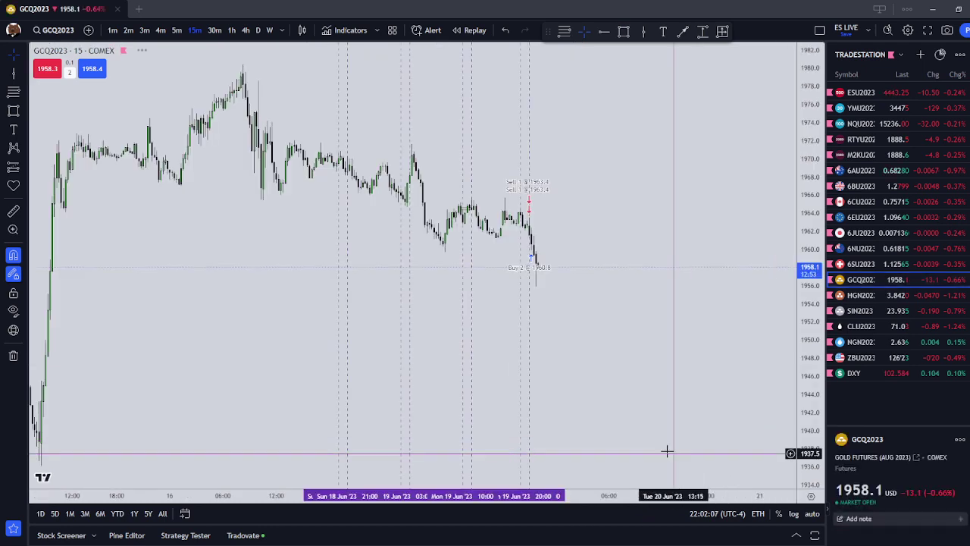
click(128, 31)
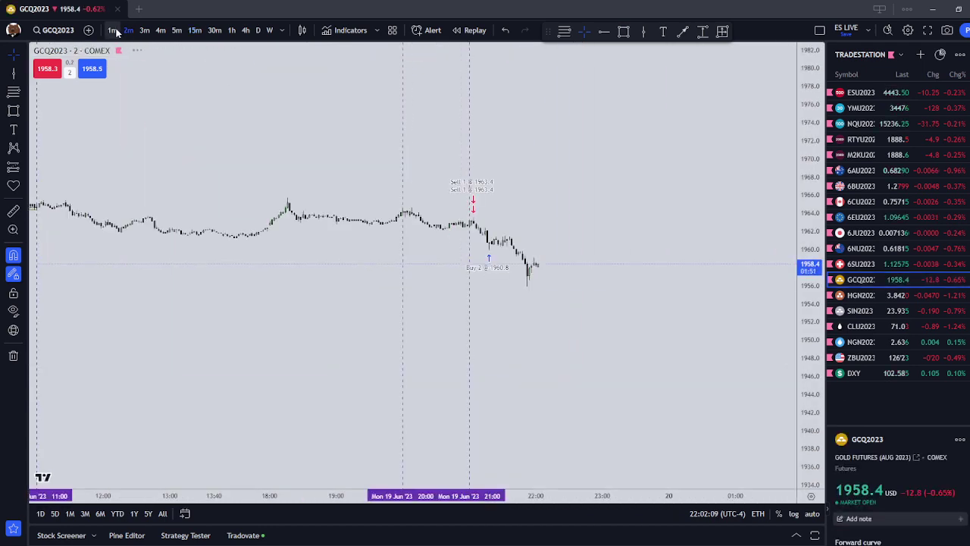
click(113, 30)
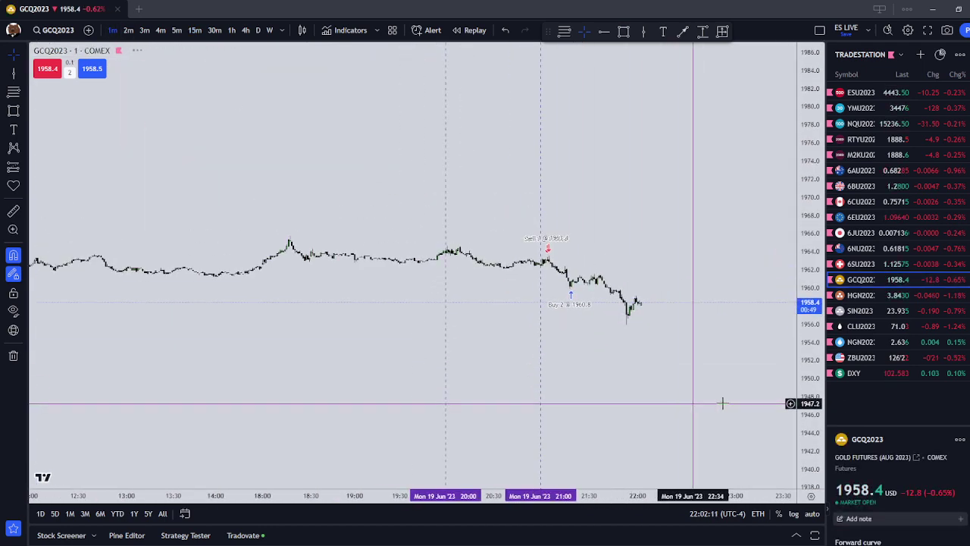
drag(800, 419, 811, 4)
scroll(730, 251, down, 4)
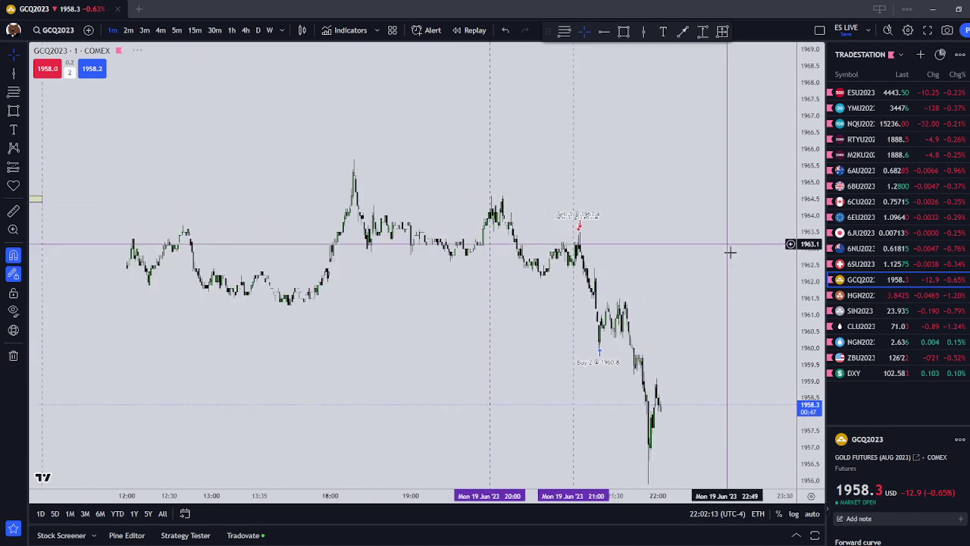
drag(815, 390, 814, 208)
scroll(742, 269, up, 2)
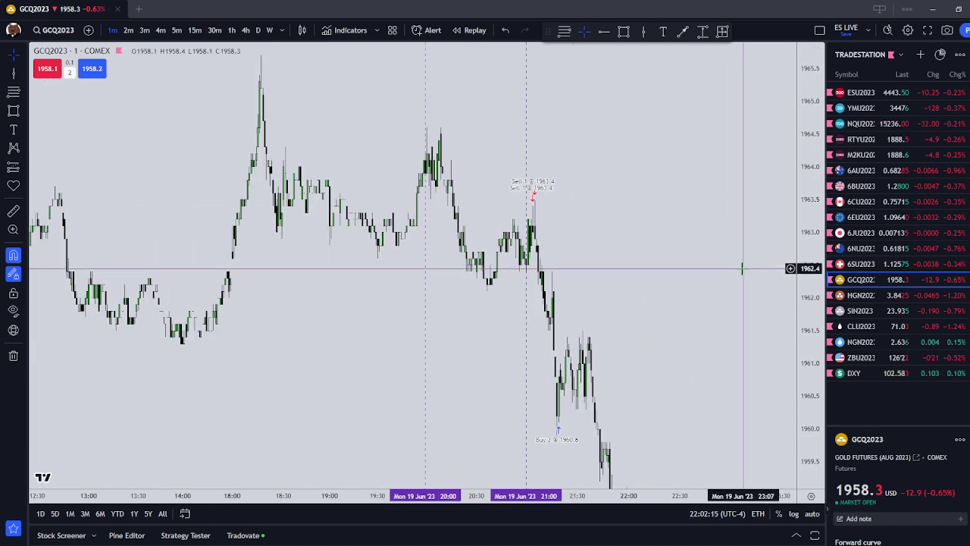
- Switch GCQ2023 to the 5-minute timeframe and frame the sell and buy executions together with the latest candles
click(176, 30)
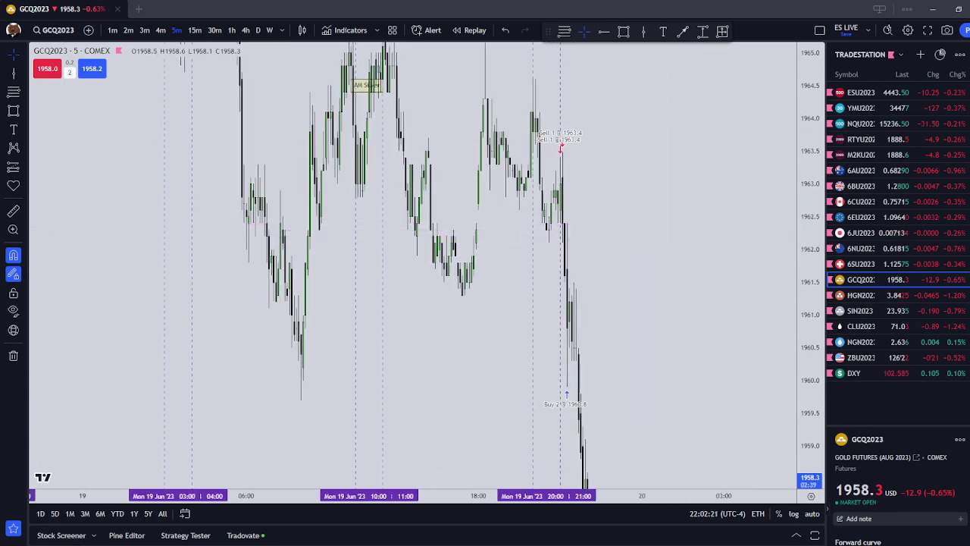
drag(721, 179, 759, 234)
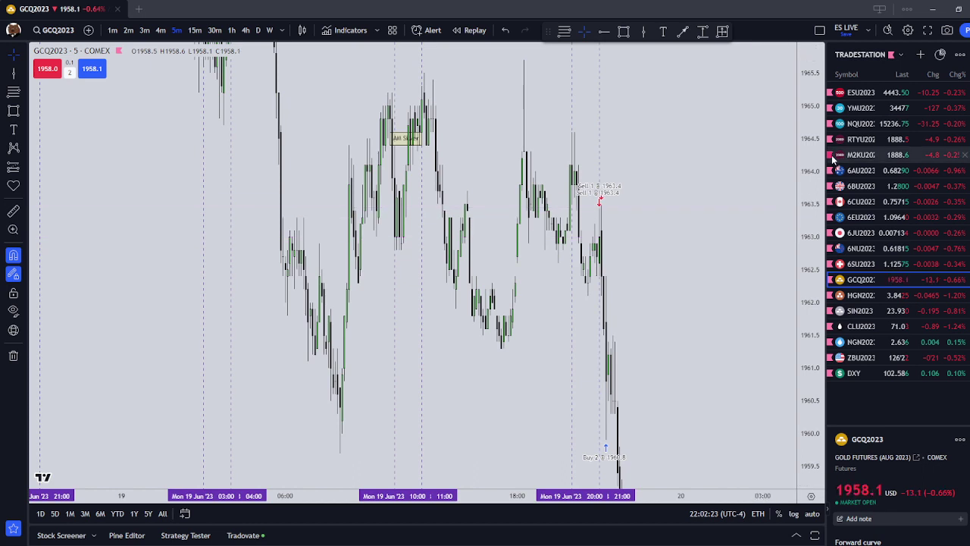
drag(816, 161, 817, 277)
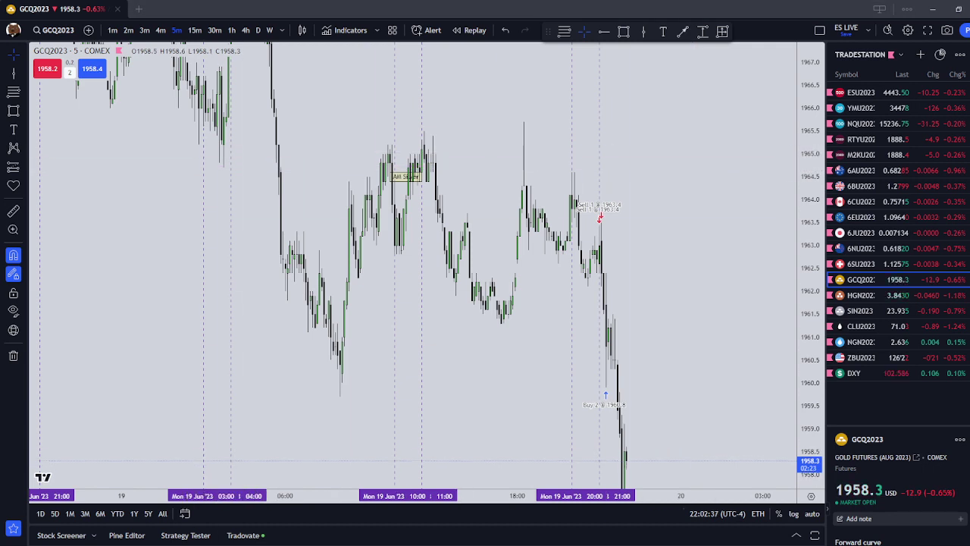
scroll(607, 197, up, 2)
mouse_move(656, 259)
mouse_down()
mouse_move(681, 166)
mouse_move(682, 217)
mouse_up()
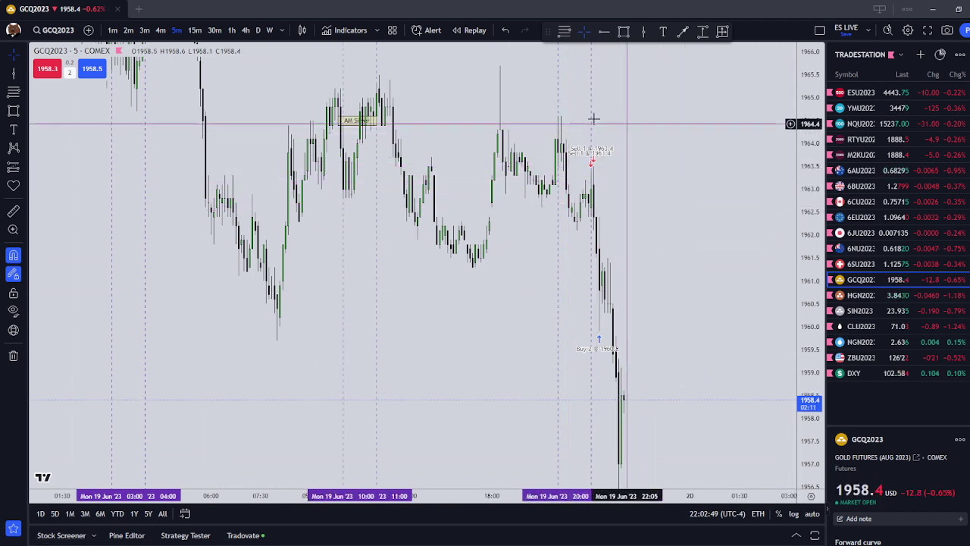
- Examine the gold sell entries, the buy exit and the earlier highs near the AM Silver zone
drag(566, 94, 575, 155)
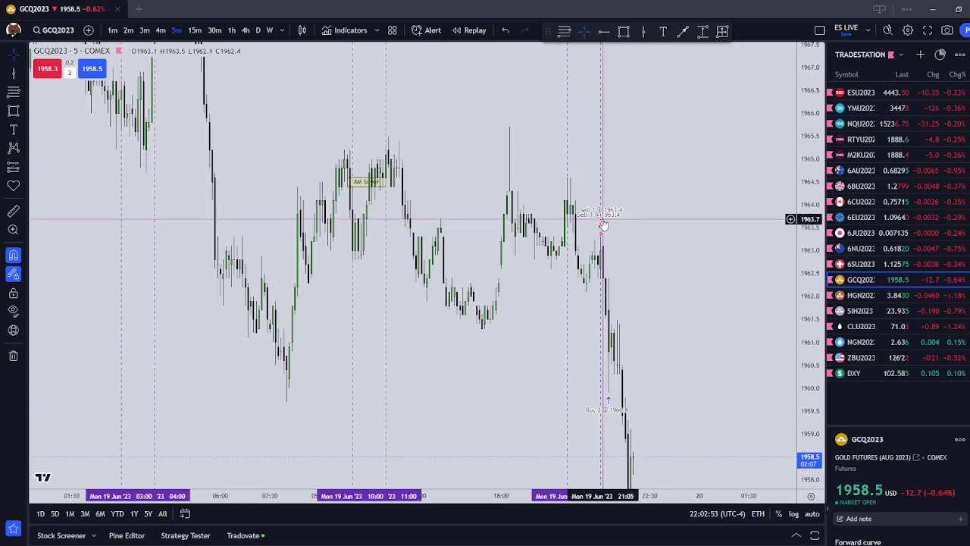
drag(602, 258, 603, 166)
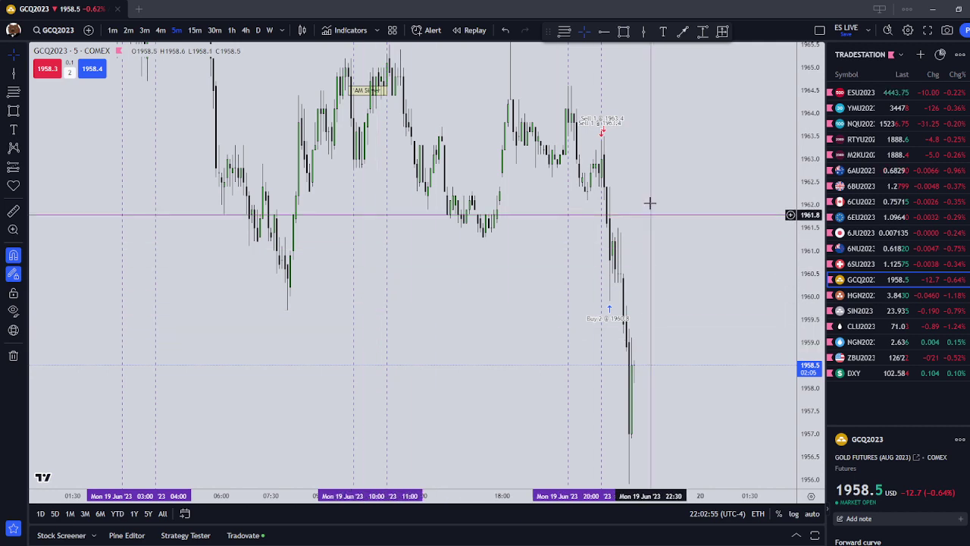
drag(402, 70, 422, 188)
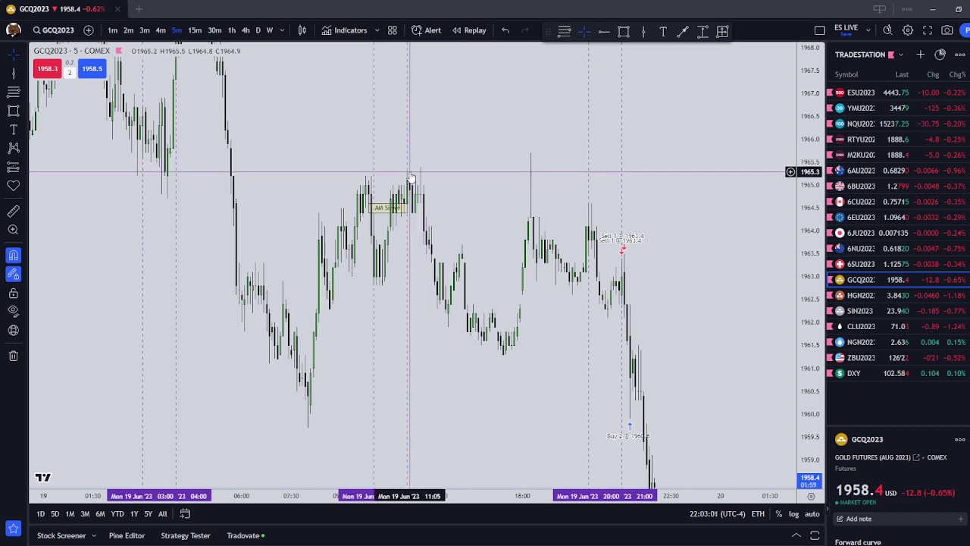
drag(624, 296, 620, 238)
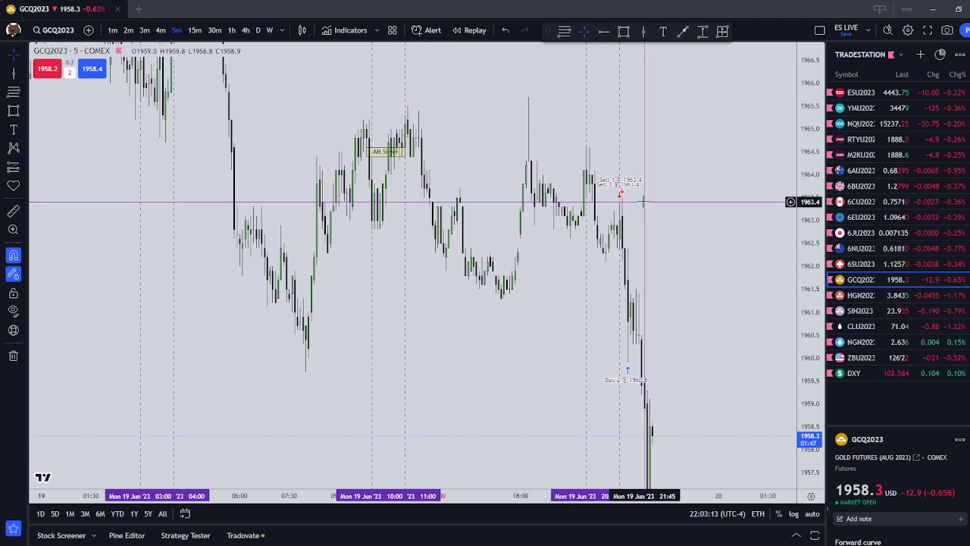
drag(658, 220, 646, 184)
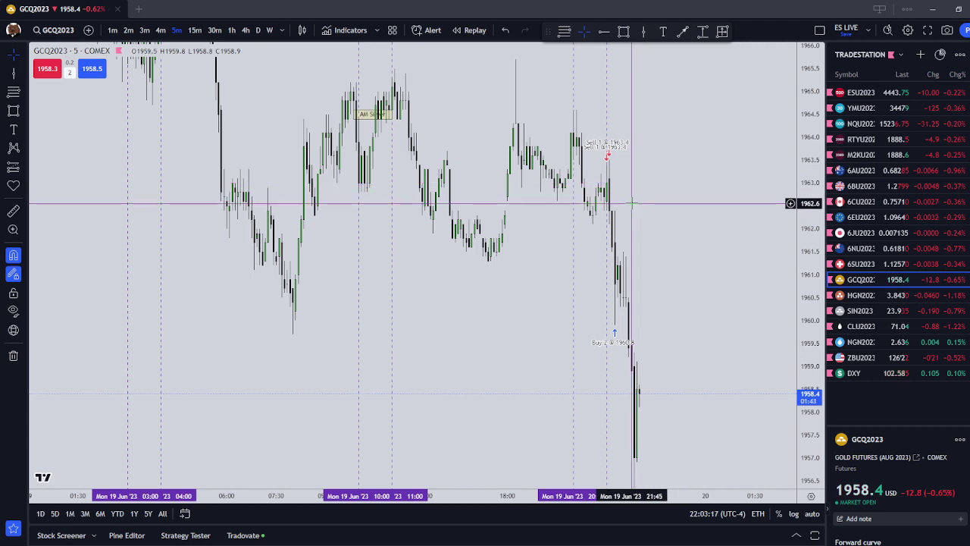
drag(810, 171, 811, 256)
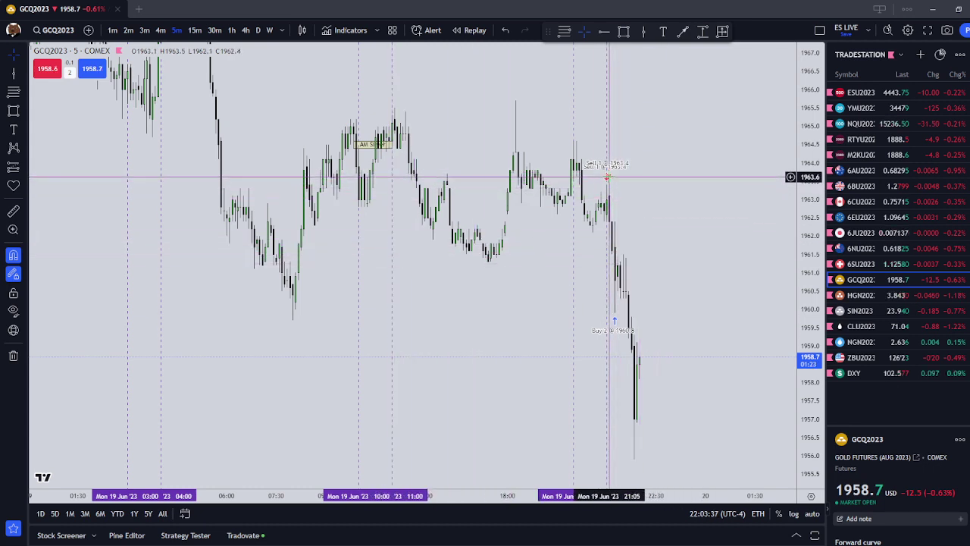
- Enlarge the 5-minute gold candles from the sell entries down to the buy exit for a closer look
scroll(613, 176, up, 4)
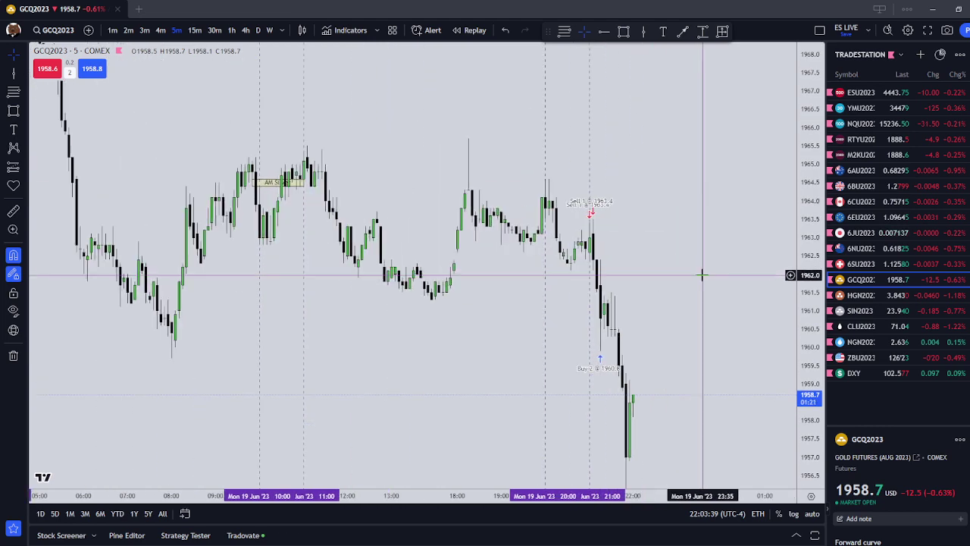
drag(803, 309, 803, 119)
scroll(757, 144, up, 3)
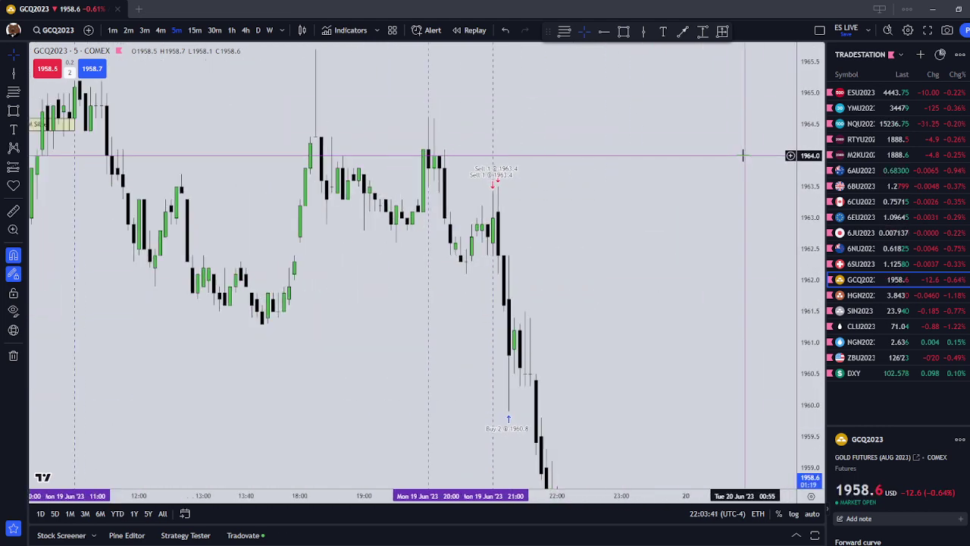
- Examine the 5-minute gold price action from the AM Silver zone through the sell entries and buy exit to the latest low
drag(597, 232, 613, 269)
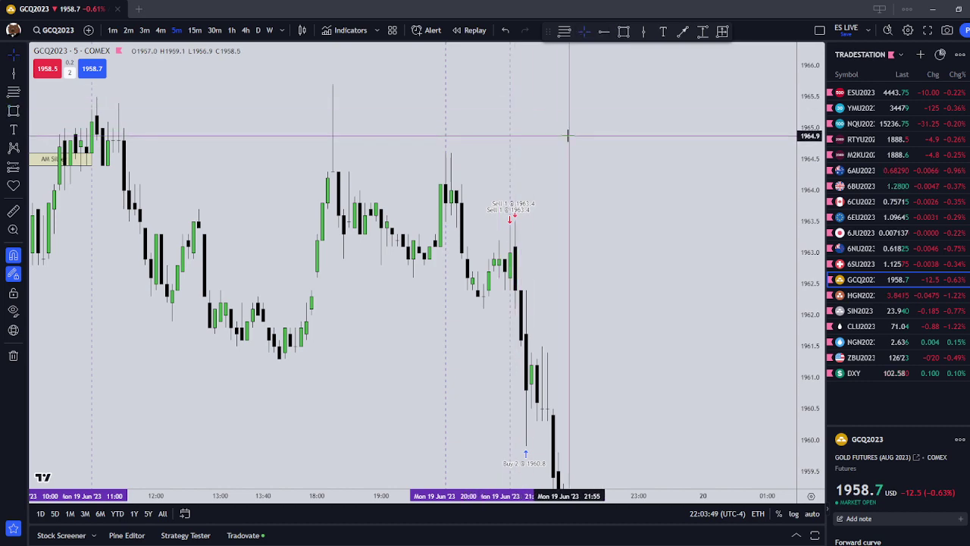
scroll(699, 293, down, 3)
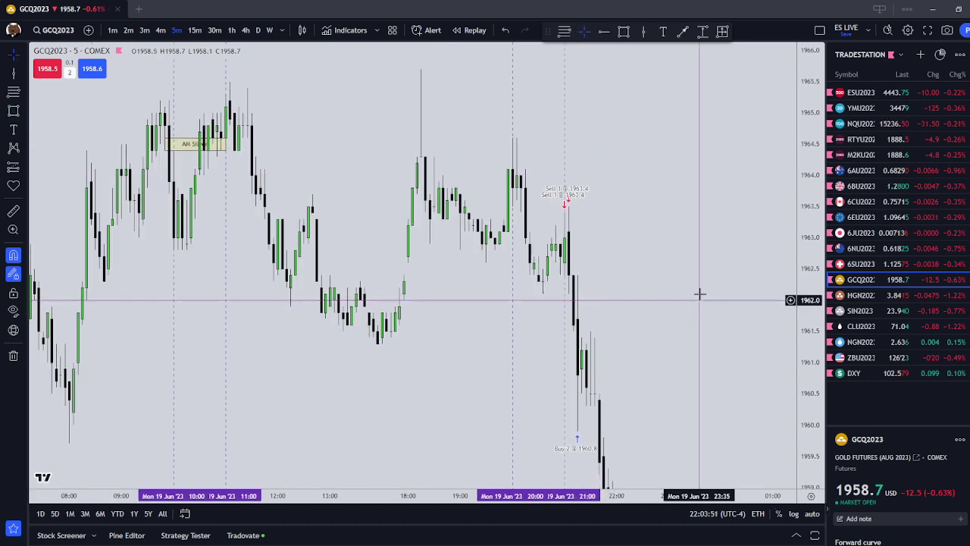
drag(821, 265, 821, 324)
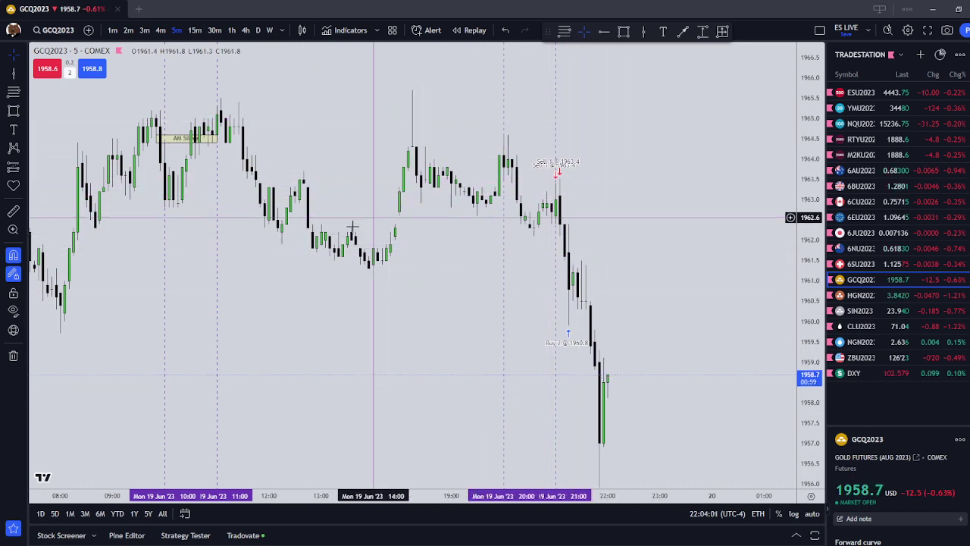
scroll(558, 260, down, 3)
drag(649, 155, 610, 192)
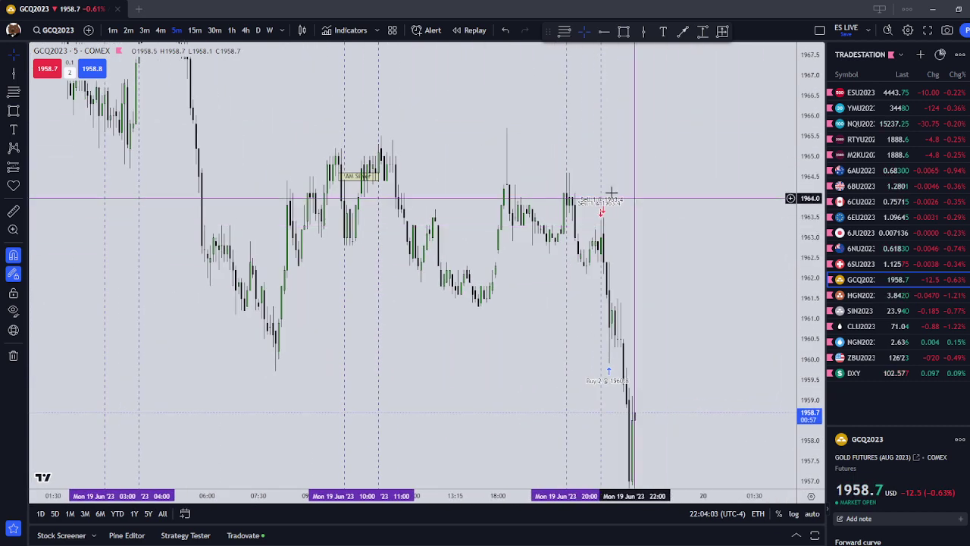
drag(707, 215, 701, 200)
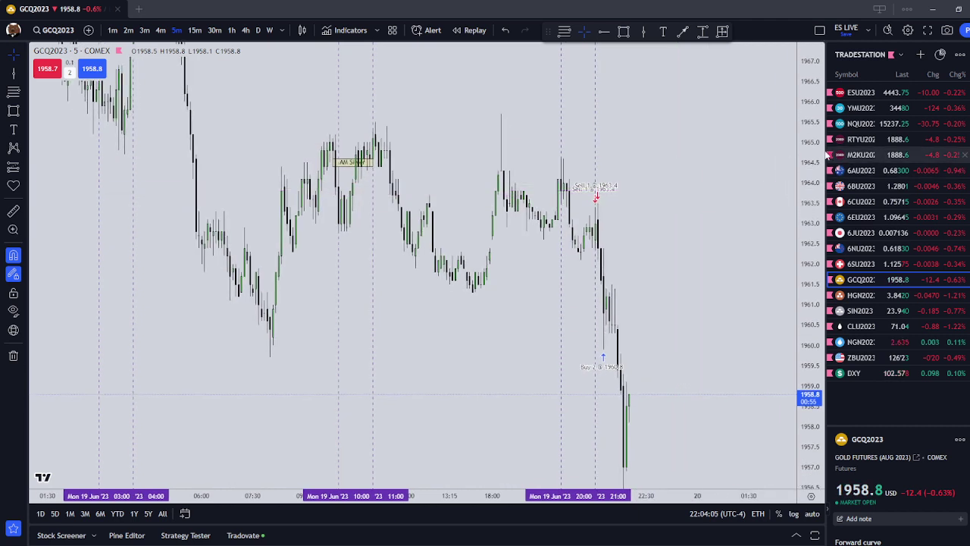
drag(809, 170, 809, 246)
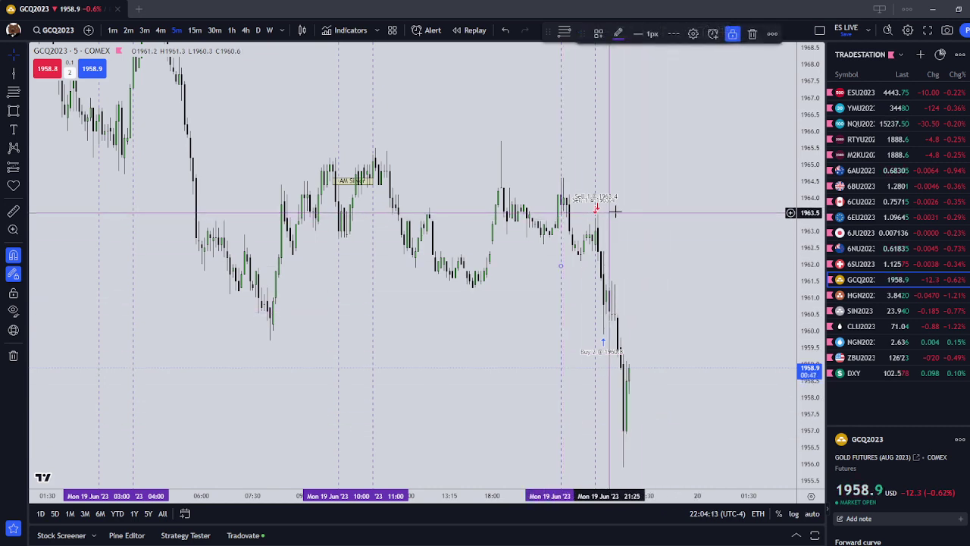
- Inspect the 20:00 to 21:00 session window on gold and how the sell entries sit against its boundary lines
drag(610, 212, 563, 97)
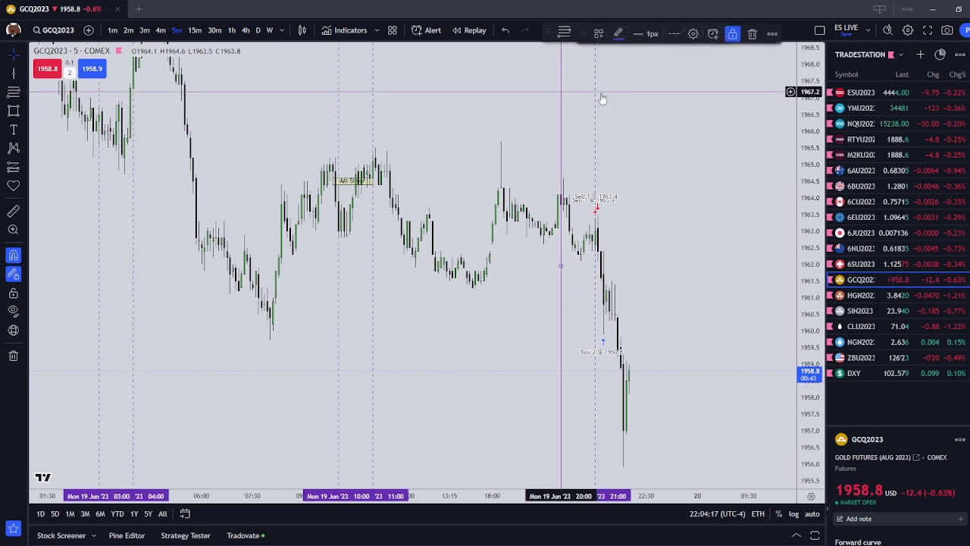
click(701, 76)
scroll(725, 51, up, 3)
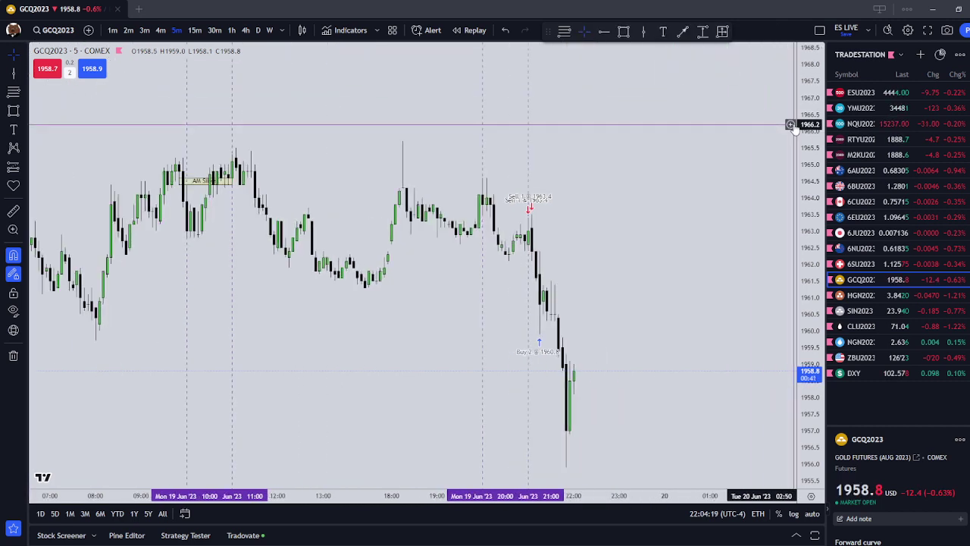
drag(809, 125, 816, 157)
scroll(726, 181, down, 1)
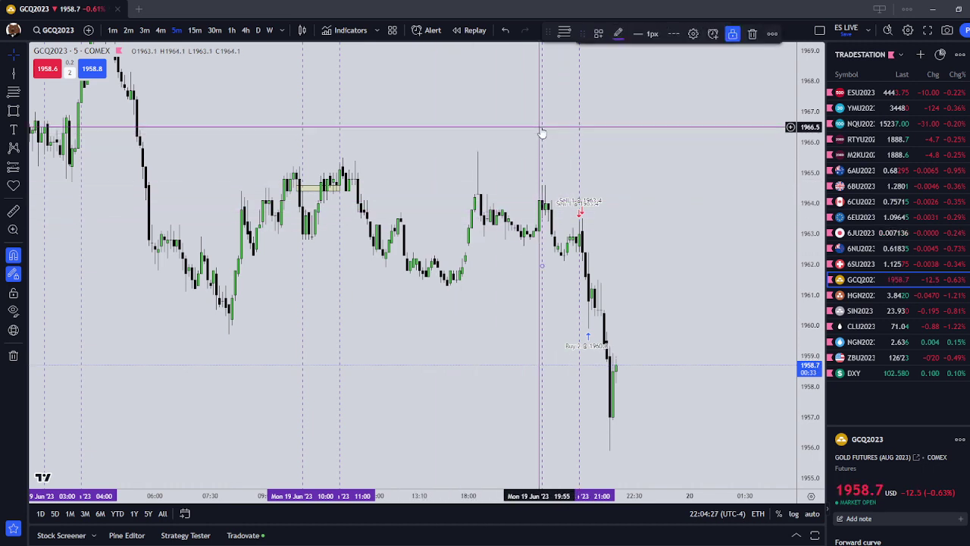
scroll(485, 273, down, 1)
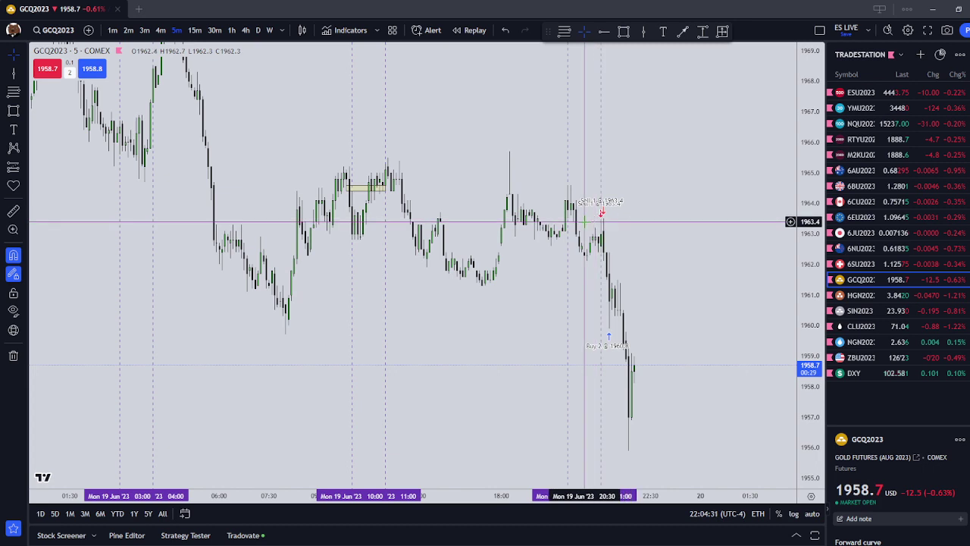
drag(799, 228, 799, 174)
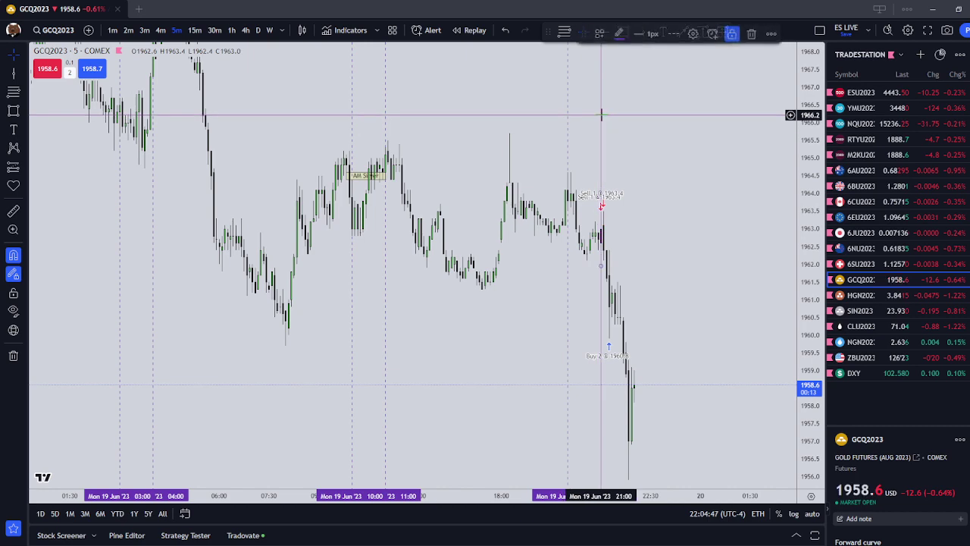
- Draw a rectangle between 1963.4 and 1963.1 on the drop after 20:00 and extend it to the 21:05 candle
scroll(687, 159, up, 4)
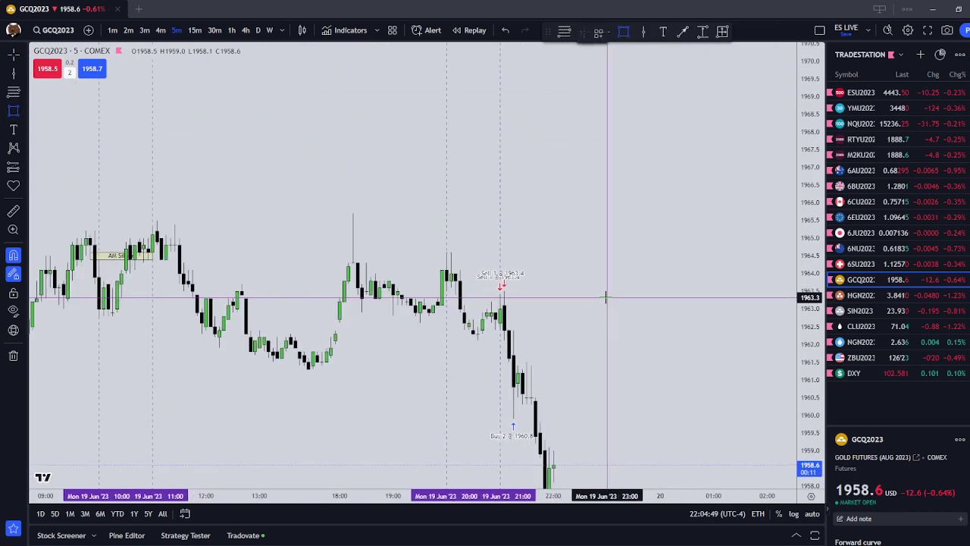
scroll(606, 297, up, 1)
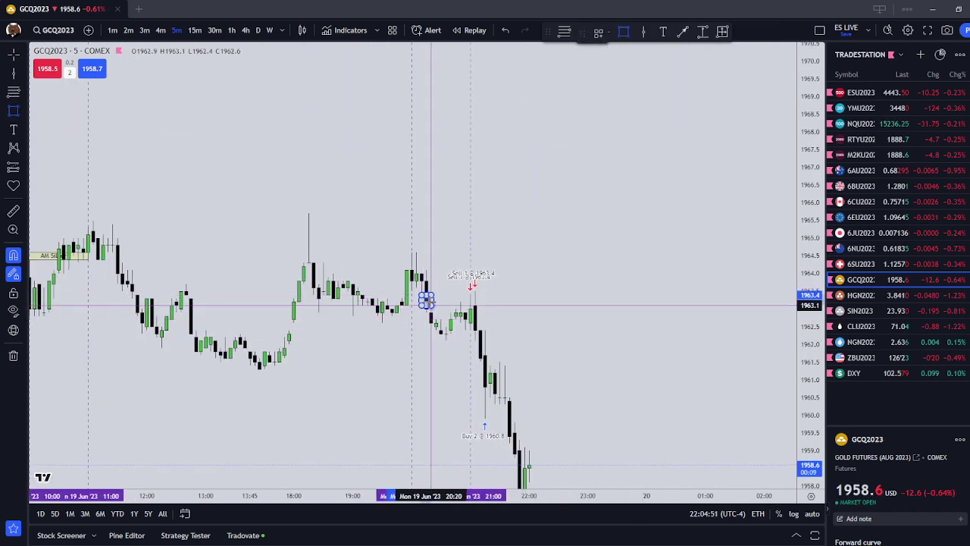
key(Escape)
drag(505, 316, 520, 266)
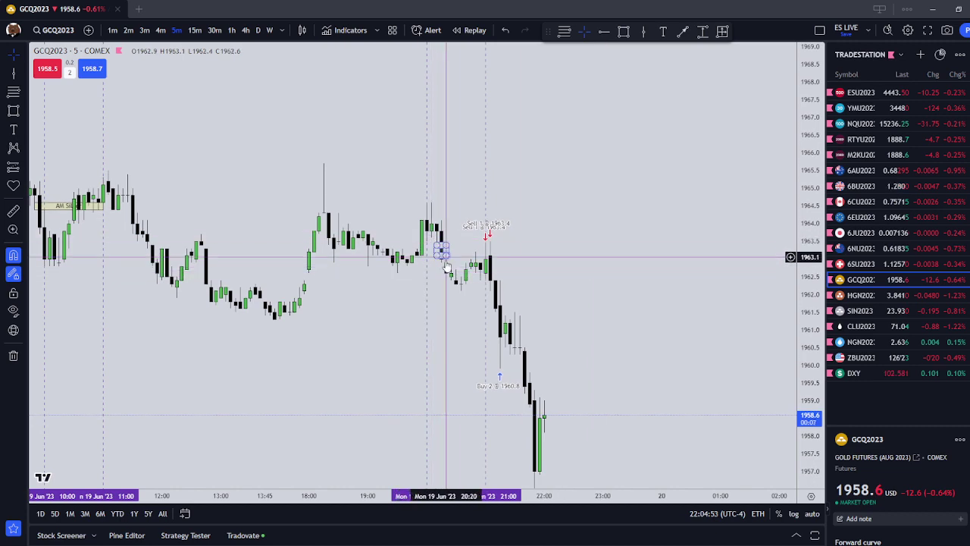
drag(446, 250, 491, 250)
- Apply the AM Silver template to the new rectangle beneath the sell entries
drag(575, 273, 660, 238)
scroll(544, 236, down, 1)
scroll(544, 238, down, 1)
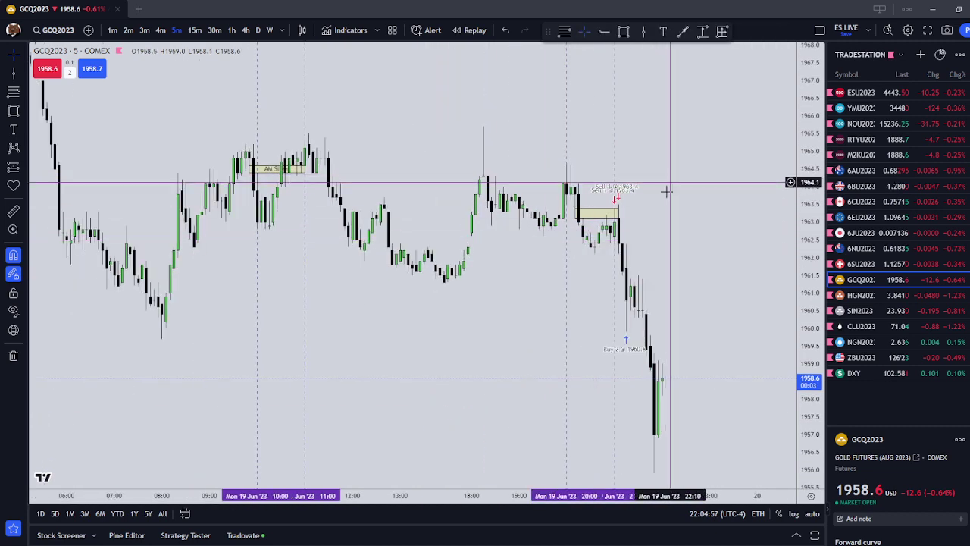
drag(667, 190, 664, 215)
click(596, 238)
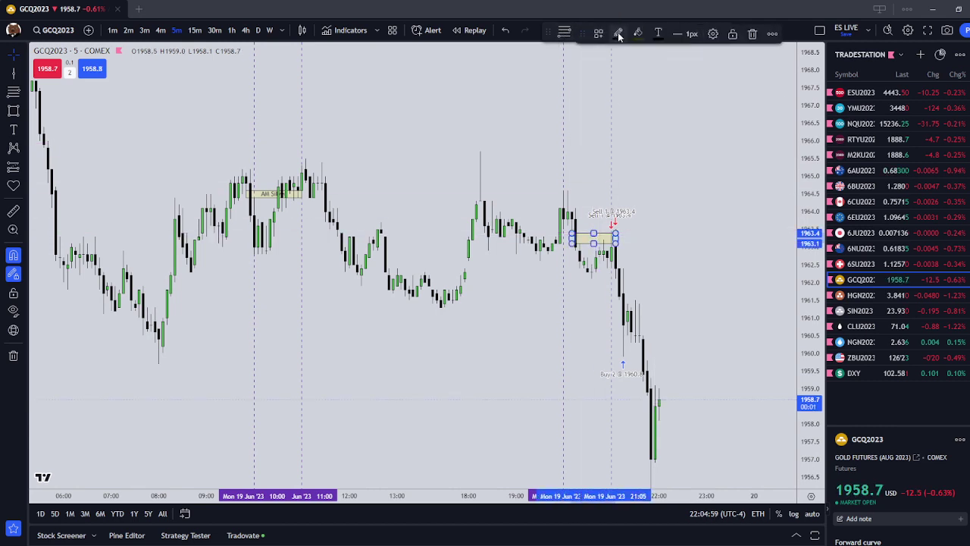
click(598, 33)
click(610, 96)
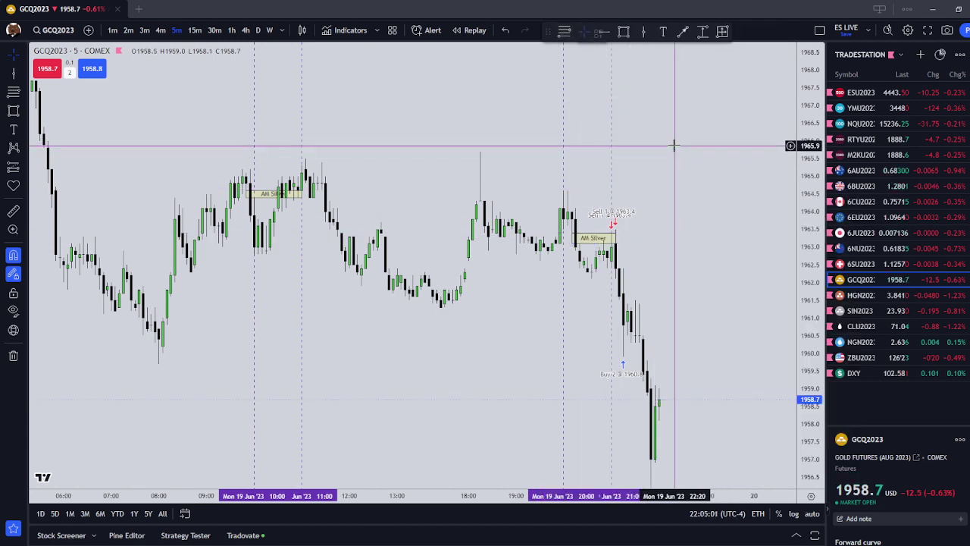
- Switch GCQ2023 to the 2-minute timeframe and inspect the new AM Silver zone against the sell entries and buy exit
scroll(606, 265, up, 1)
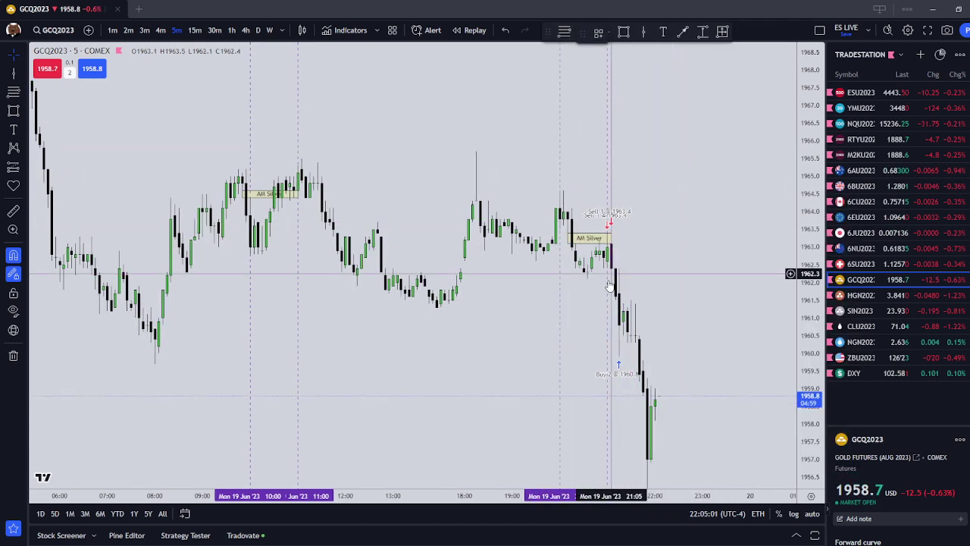
click(127, 30)
drag(788, 359, 810, 158)
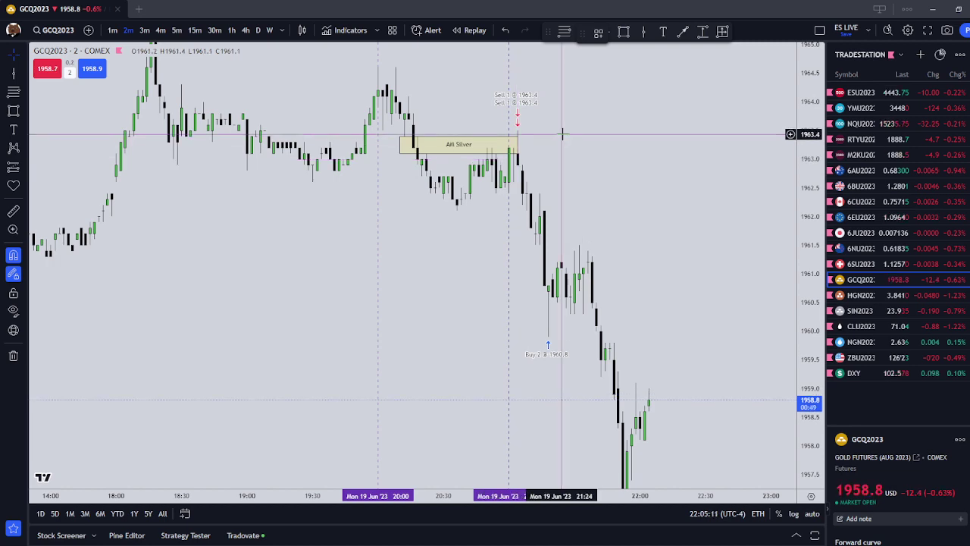
drag(570, 146, 608, 266)
scroll(705, 333, down, 4)
drag(736, 333, 704, 240)
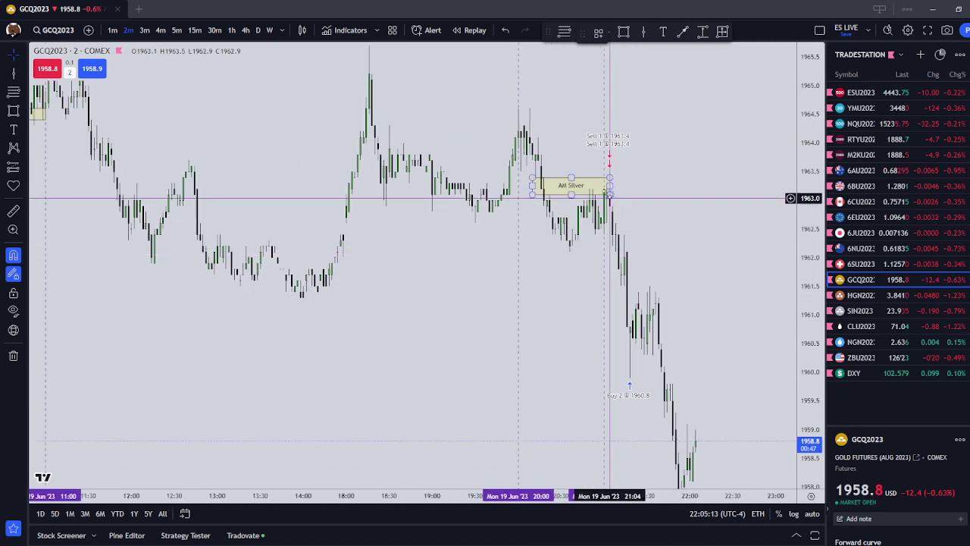
- Return GCQ2023 to the 5-minute timeframe and examine the move from the new AM Silver zone down to the latest low
click(176, 30)
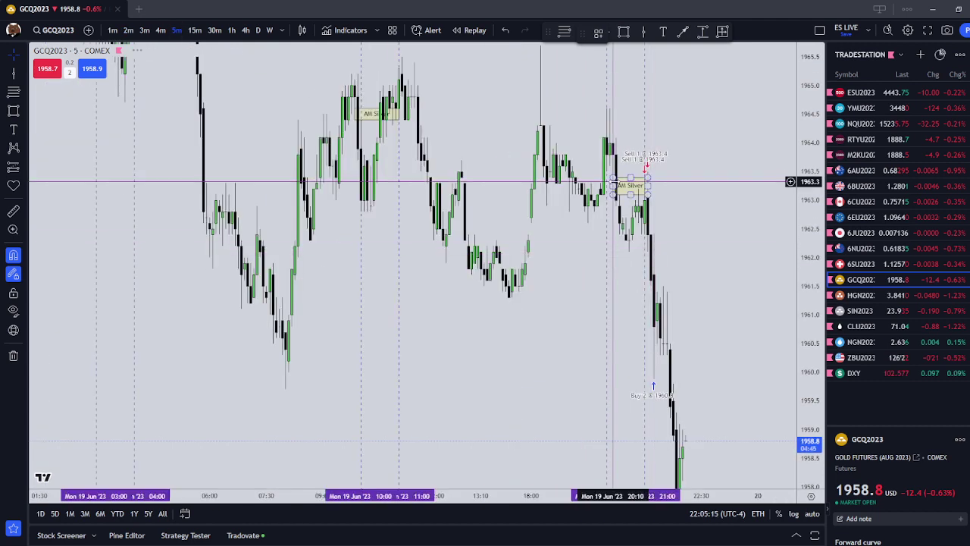
click(648, 178)
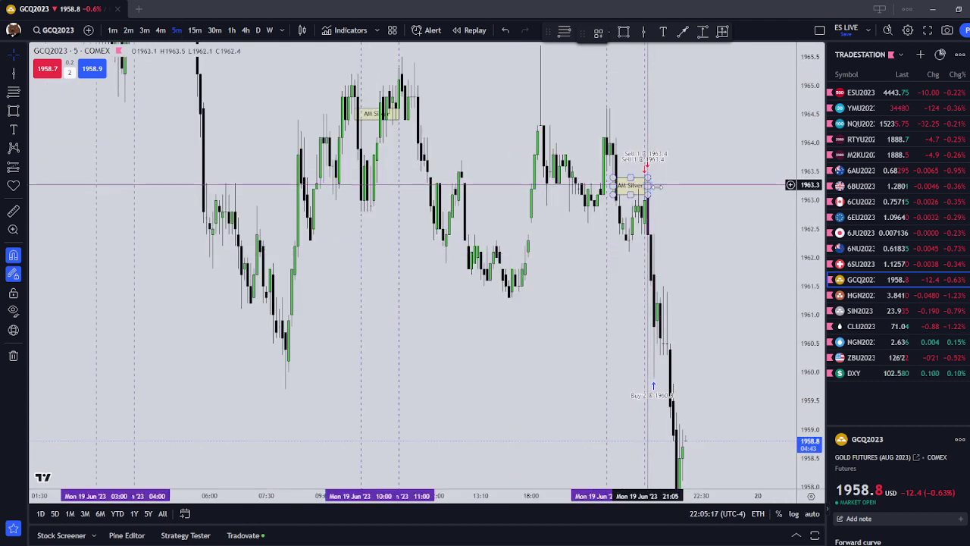
drag(677, 191, 608, 129)
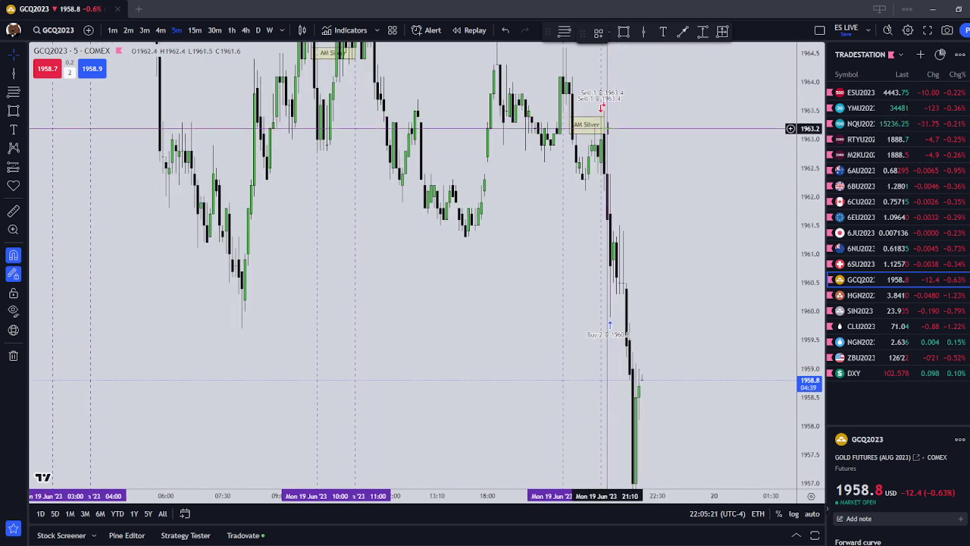
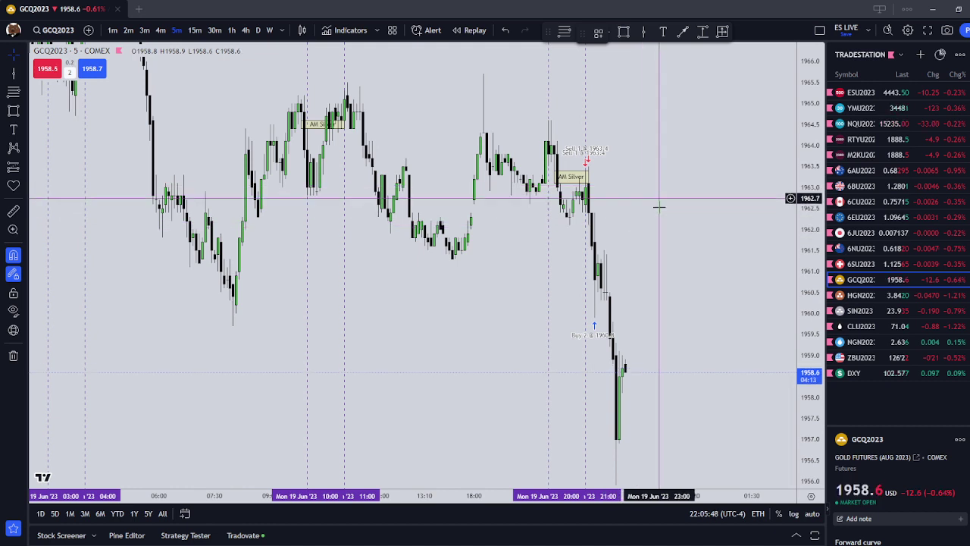
drag(617, 360, 622, 315)
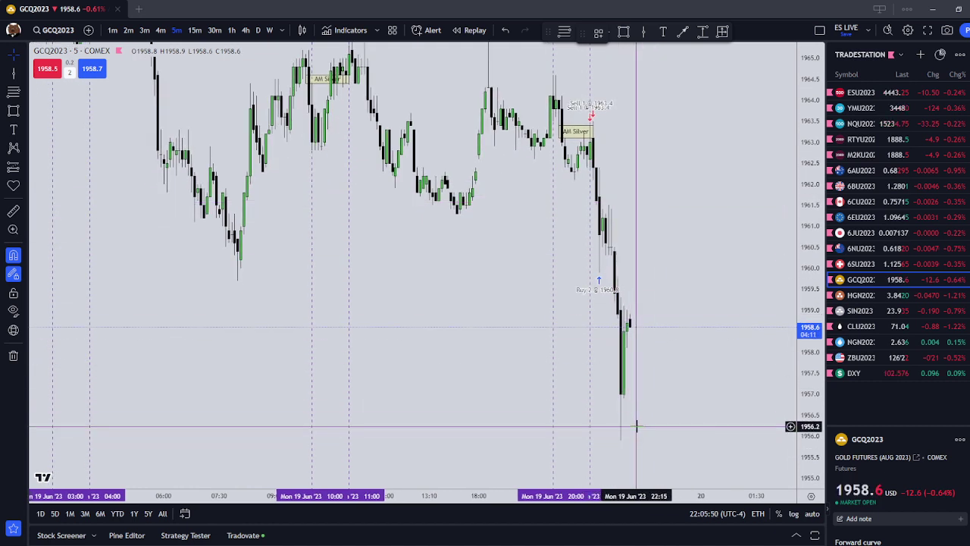
scroll(659, 404, up, 1)
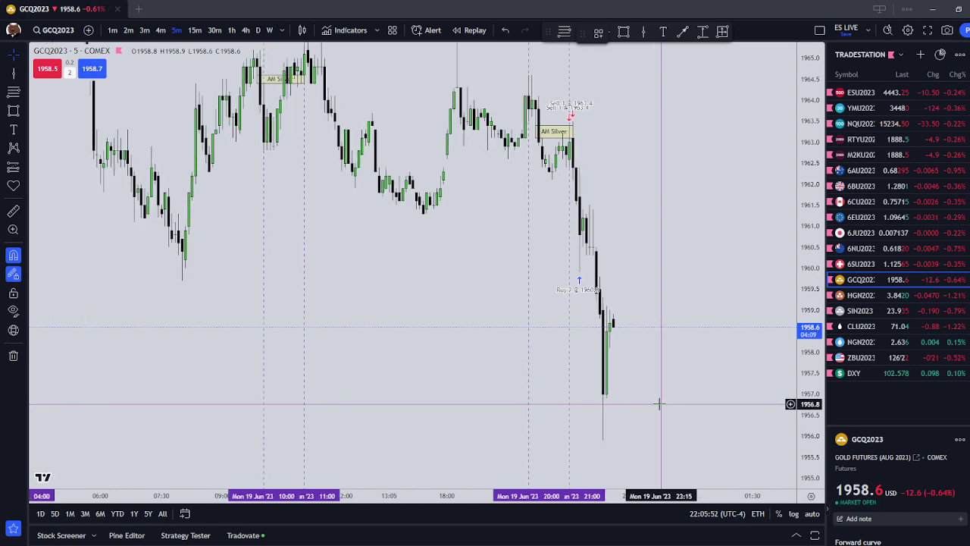
scroll(612, 318, up, 1)
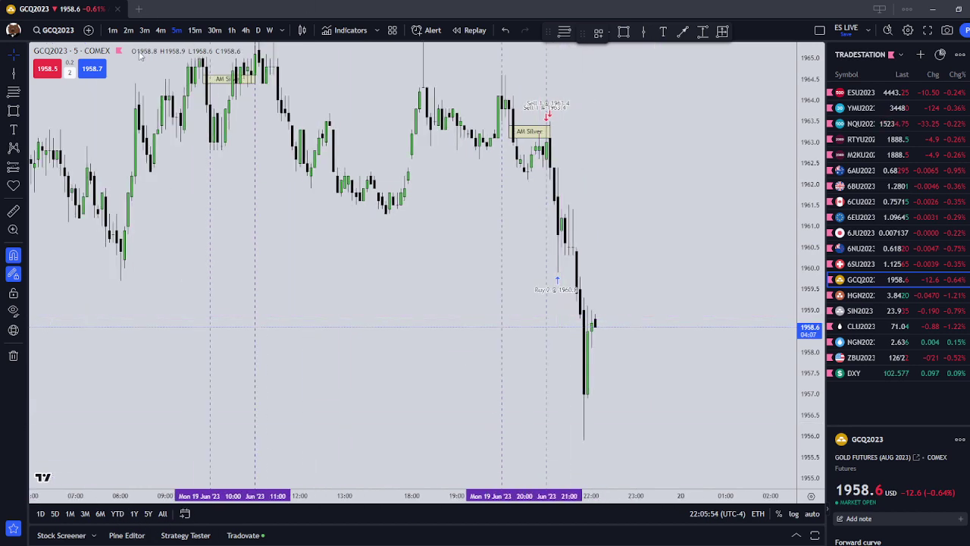
- Switch GCQ2023 to the 4-minute timeframe and frame the AM Silver zone, the trade executions and the latest low together
click(162, 30)
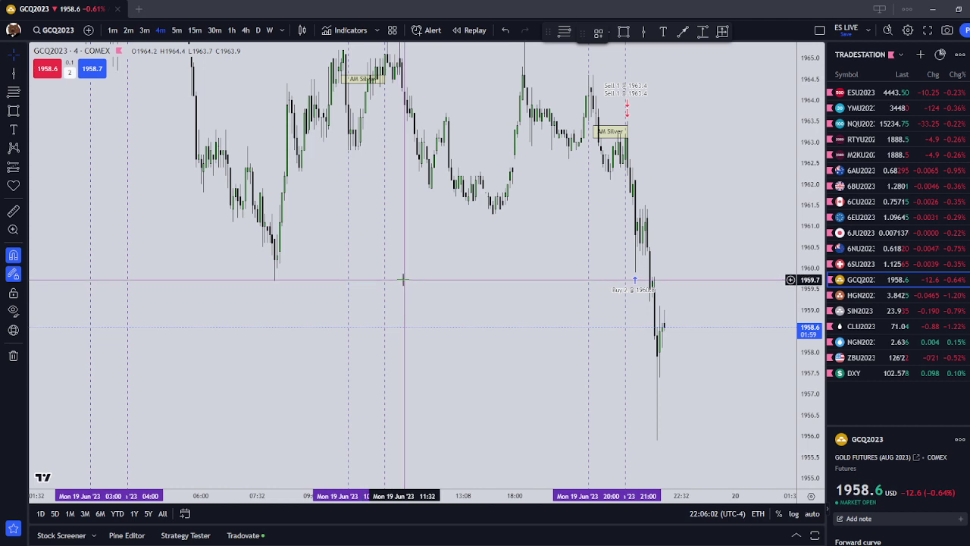
drag(697, 304, 682, 274)
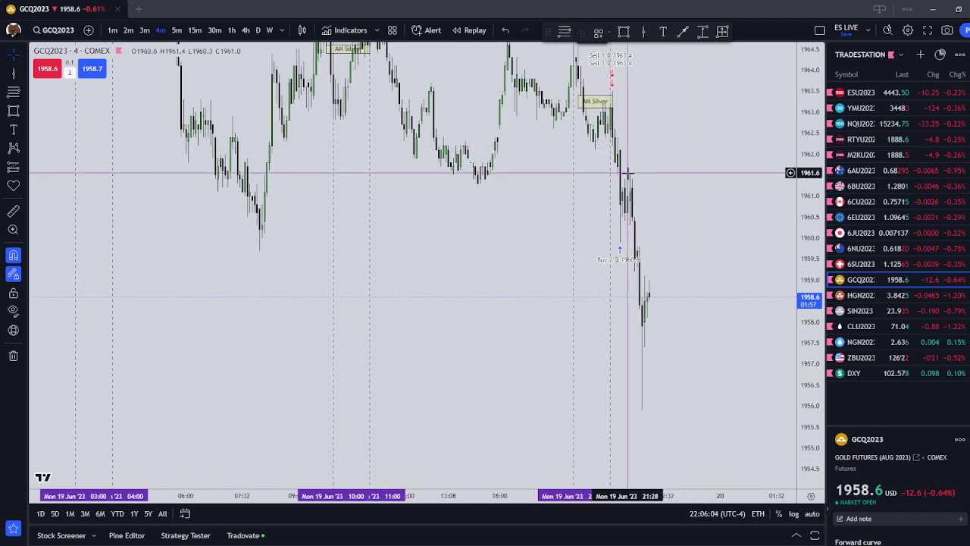
drag(653, 174, 647, 175)
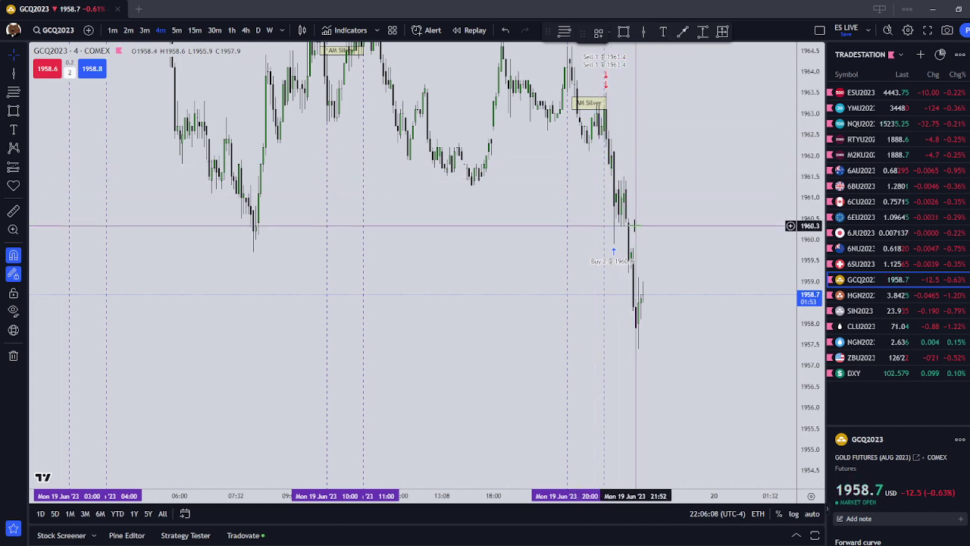
drag(810, 214, 810, 270)
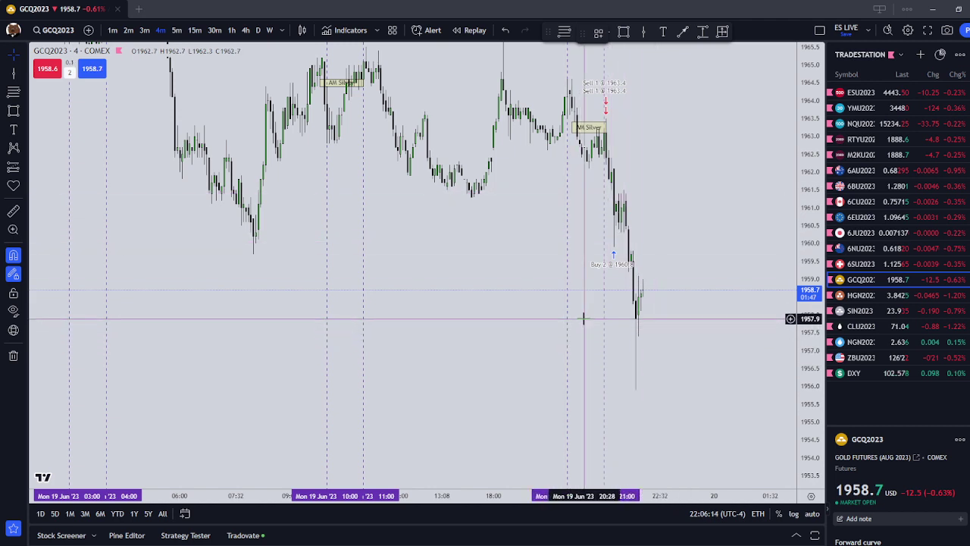
click(607, 129)
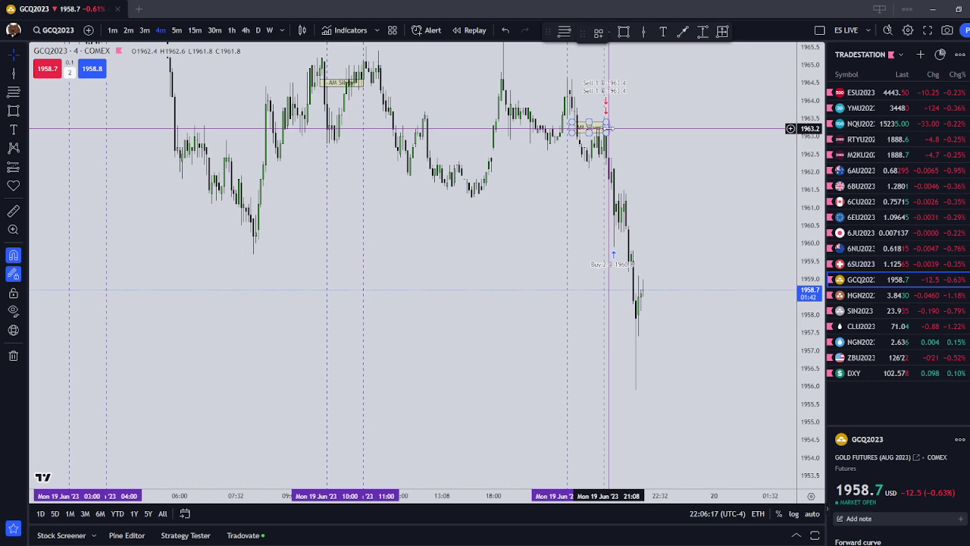
- Delete the earlier AM Silver zone in the 10:00 to 11:00 window and reframe the chart around the trade
click(338, 80)
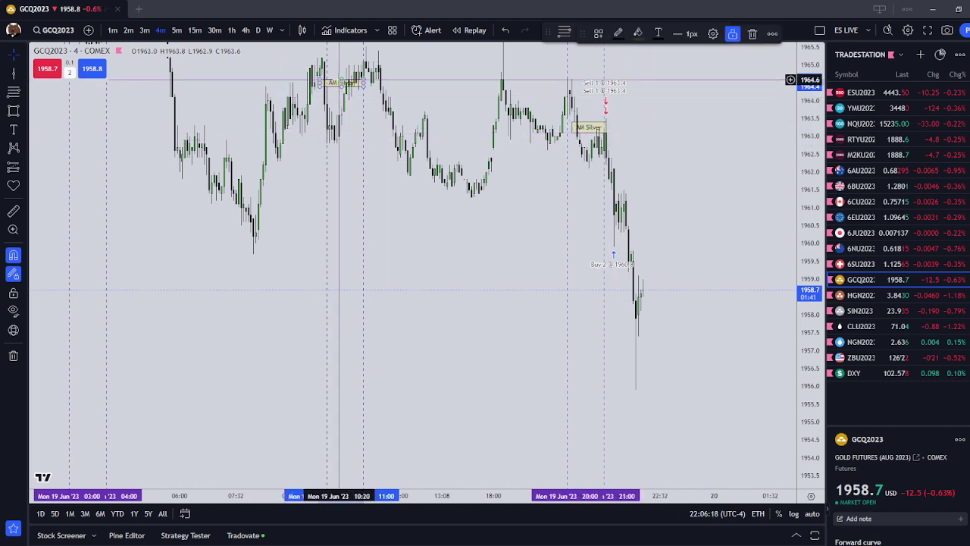
click(747, 33)
drag(685, 106, 712, 203)
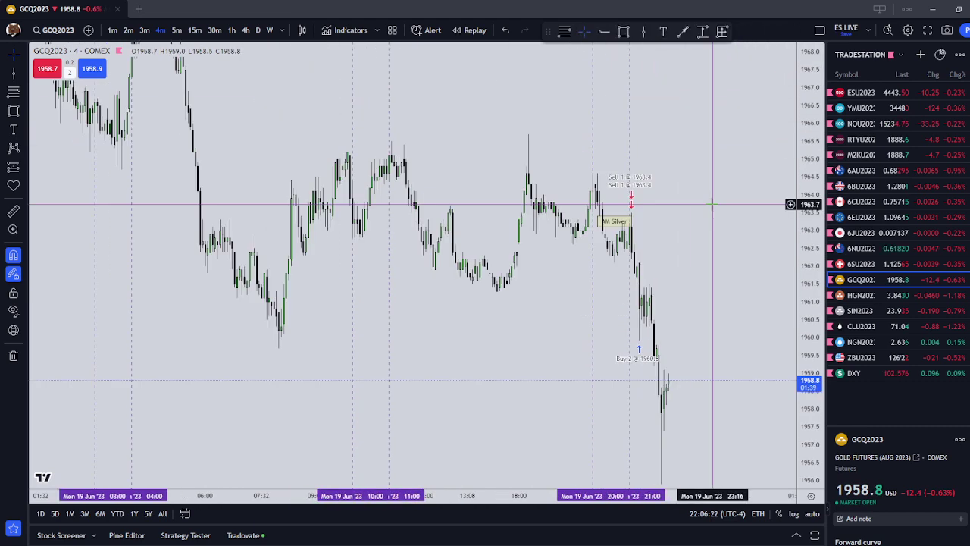
scroll(714, 178, up, 4)
scroll(714, 178, down, 3)
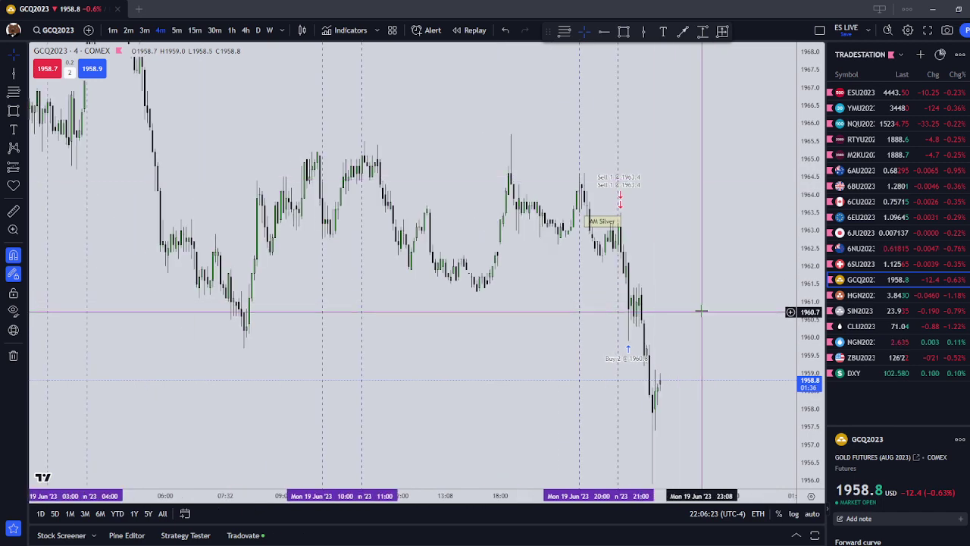
- Switch to the 6JU2023 chart and draw a rectangle zone between 0.0071460 and 0.0071455 from about 18:36 to 20:56 on 19 June
drag(699, 310, 684, 247)
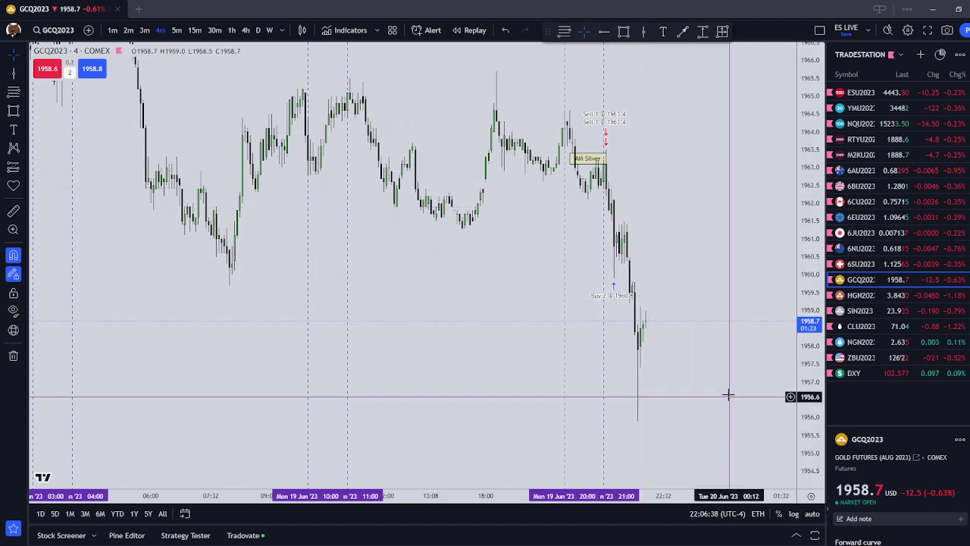
click(605, 160)
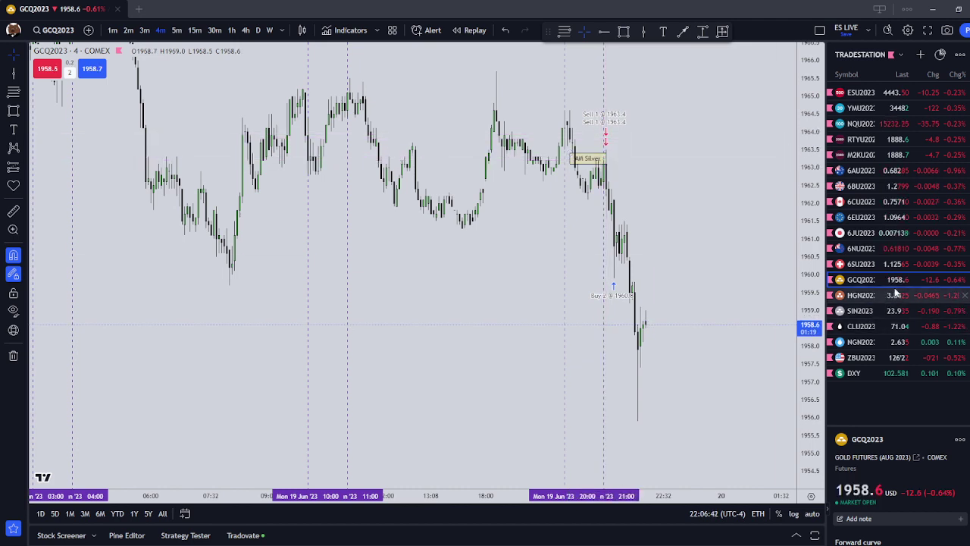
click(888, 236)
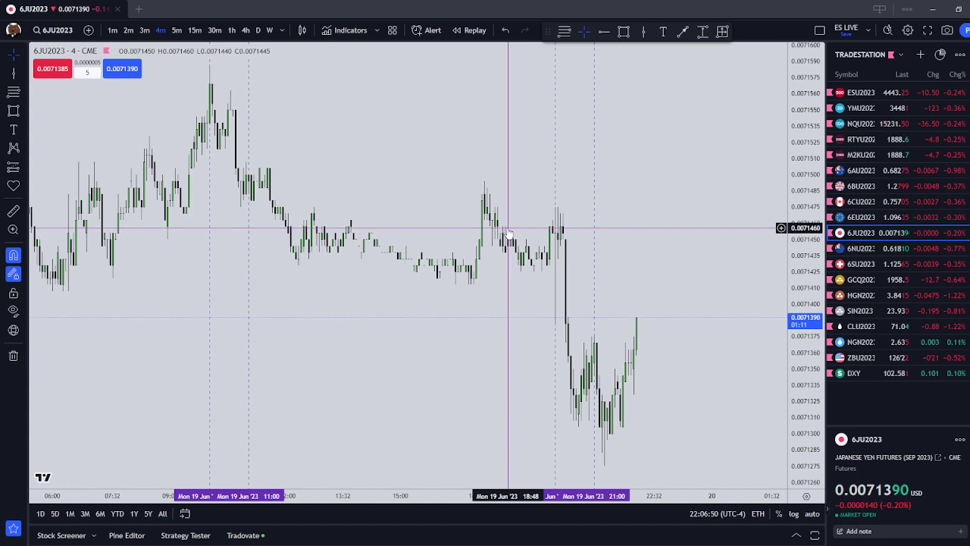
click(13, 110)
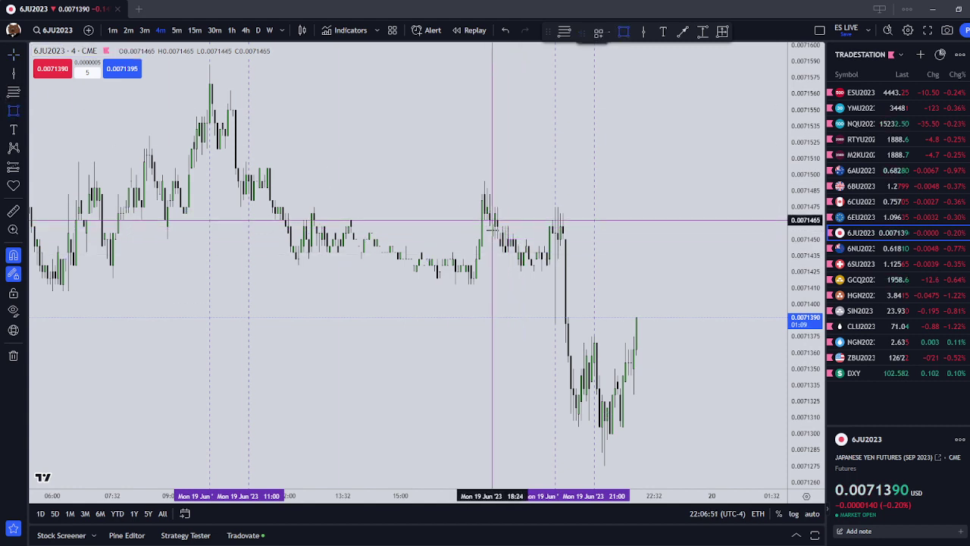
drag(496, 226, 591, 229)
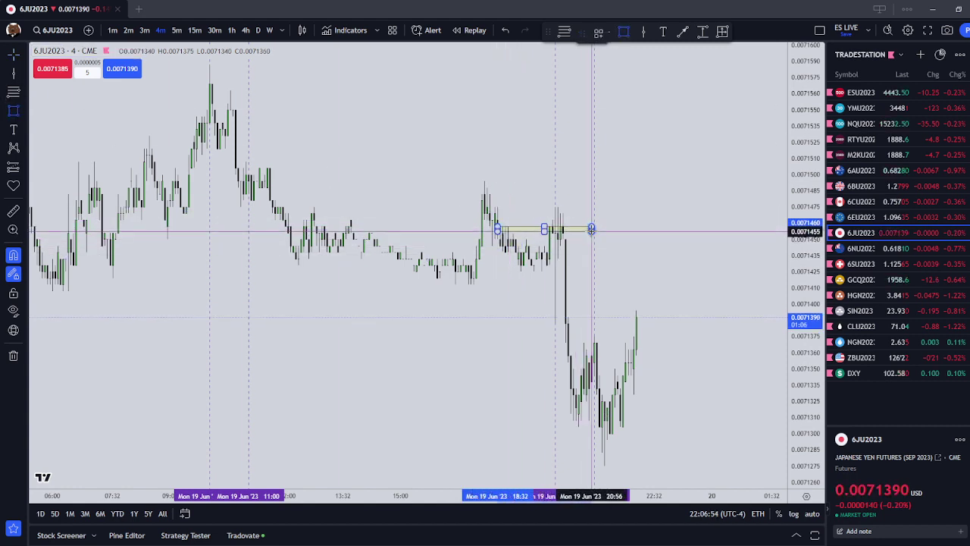
key(Escape)
drag(497, 231, 500, 233)
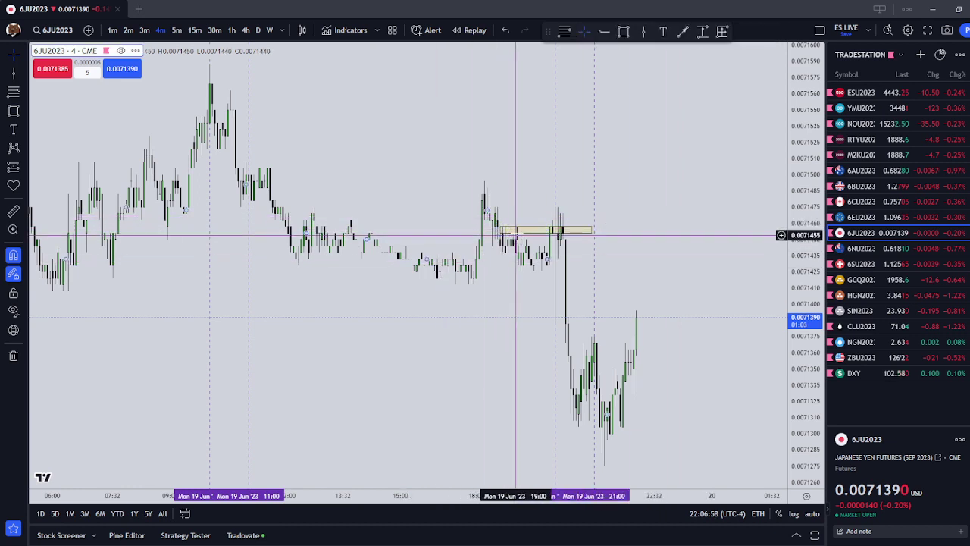
- Apply the ASIAN SILVER drawing template to the new rectangle zone on 6JU2023
click(540, 228)
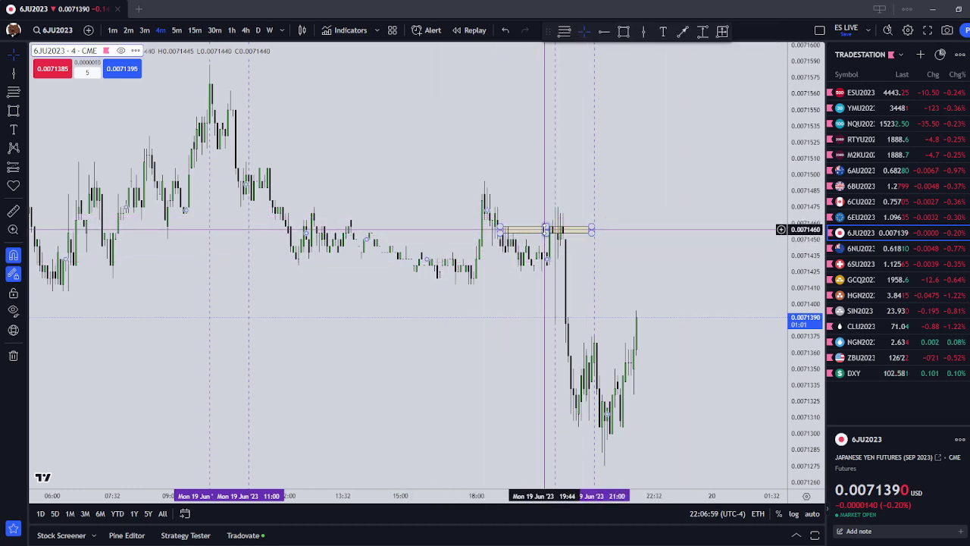
click(546, 229)
click(598, 33)
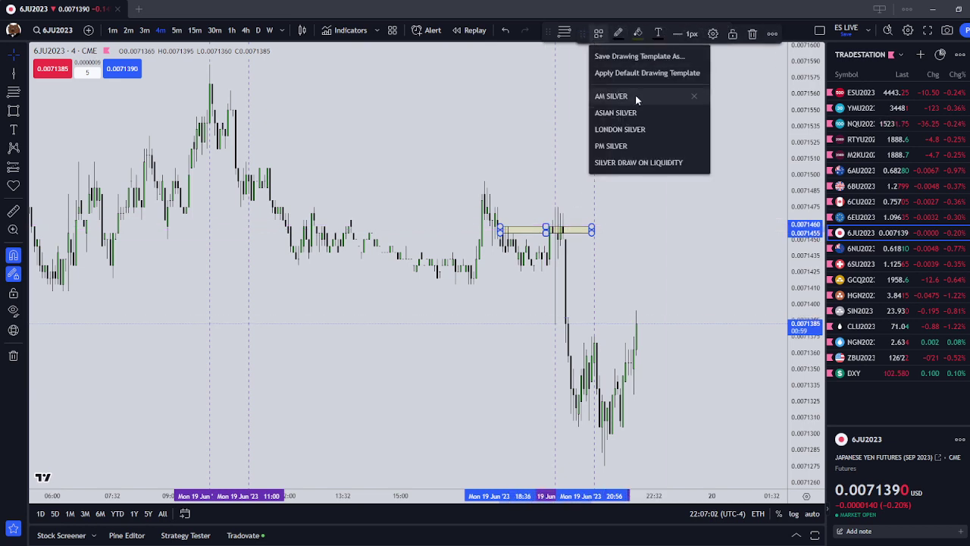
click(615, 112)
click(576, 217)
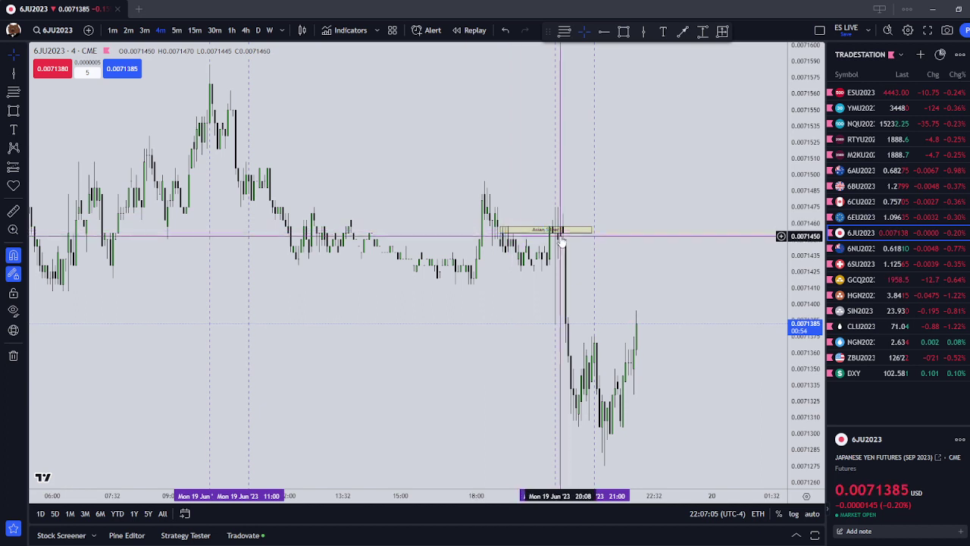
- Shift the Asian Silver zone slightly earlier so it starts closer to the high after 18:00
scroll(595, 235, down, 2)
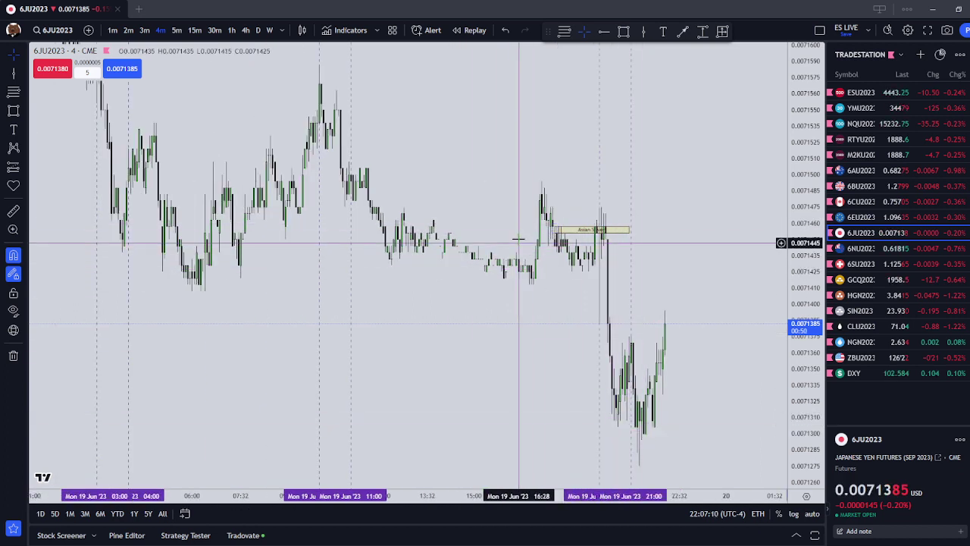
click(557, 228)
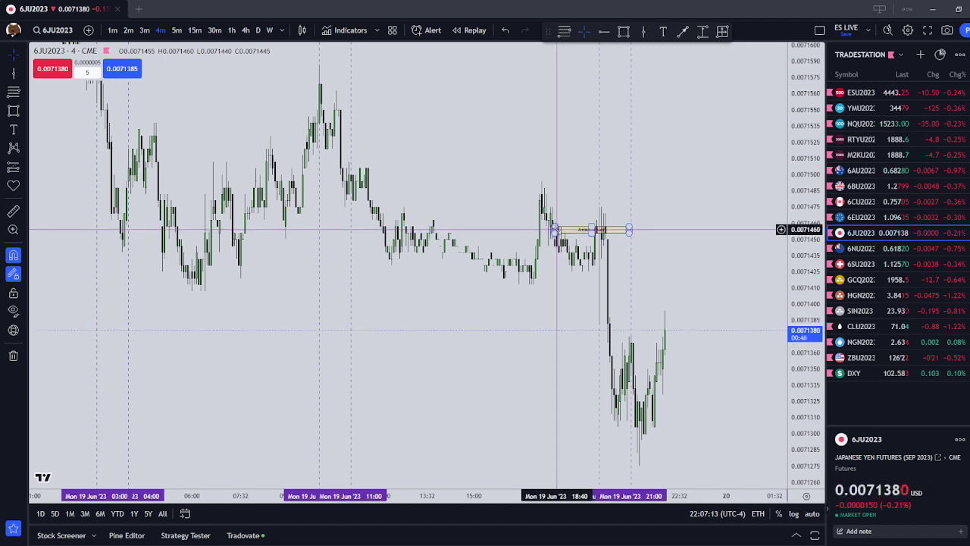
mouse_move(560, 232)
mouse_down()
mouse_move(535, 231)
mouse_move(552, 231)
mouse_up()
click(622, 271)
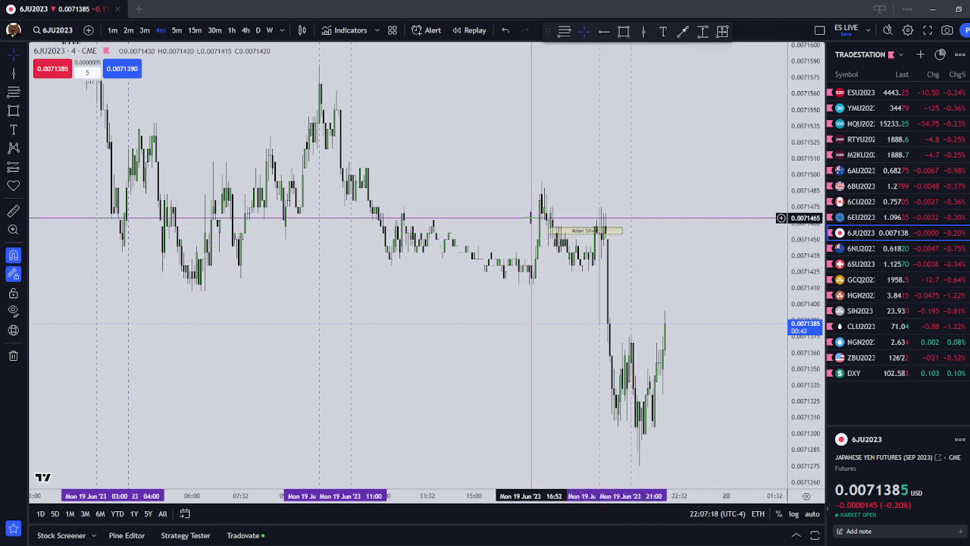
click(550, 232)
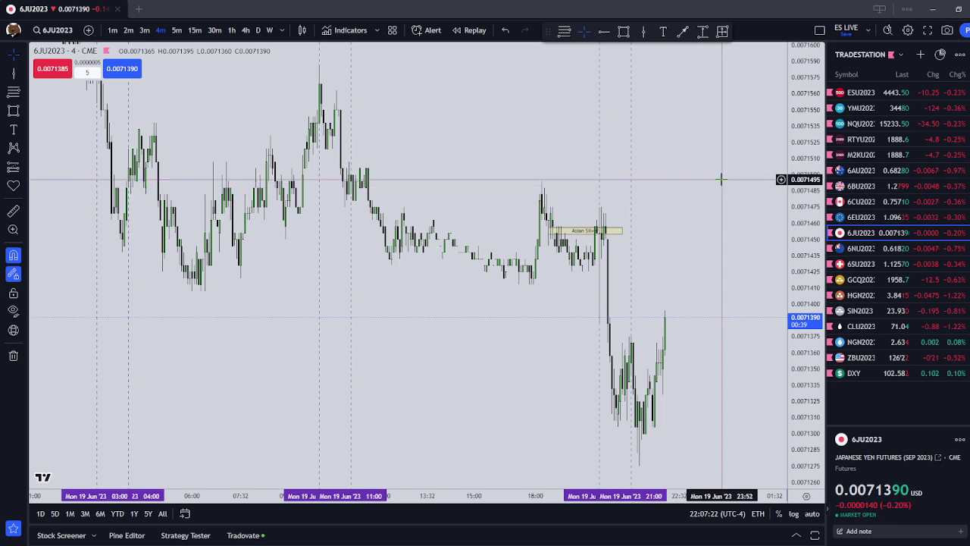
- Switch 6JU2023 to the 5-minute timeframe and extend the end of the Asian Silver zone to 21:00
drag(817, 118, 820, 143)
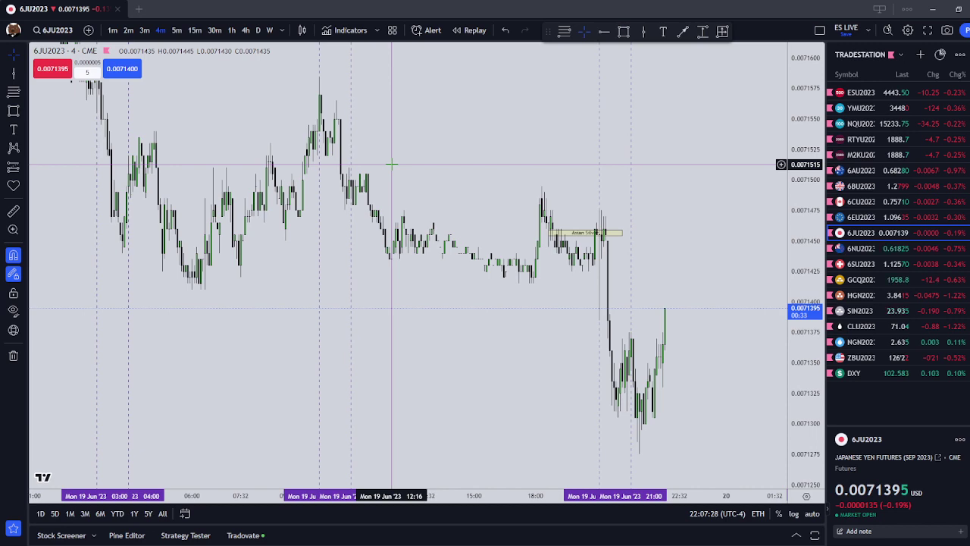
drag(391, 163, 386, 139)
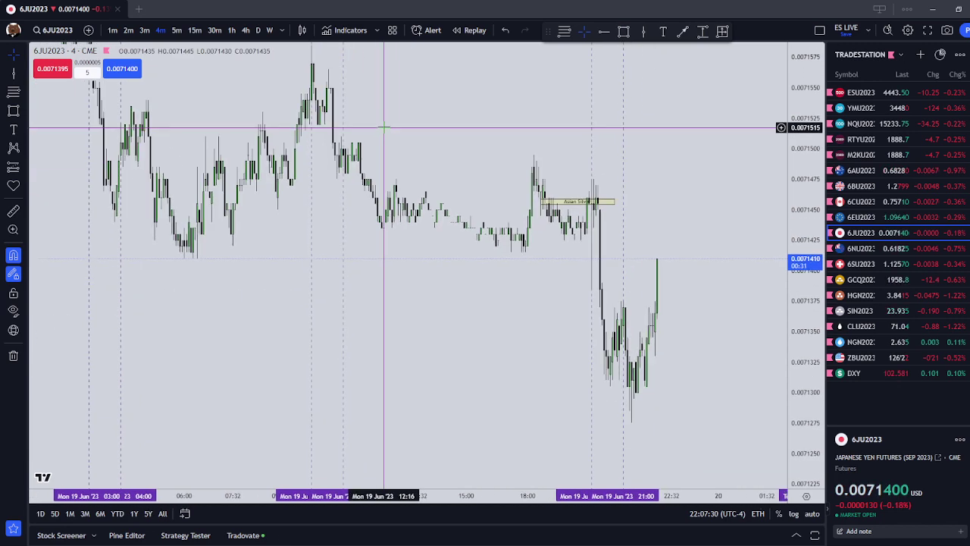
click(232, 30)
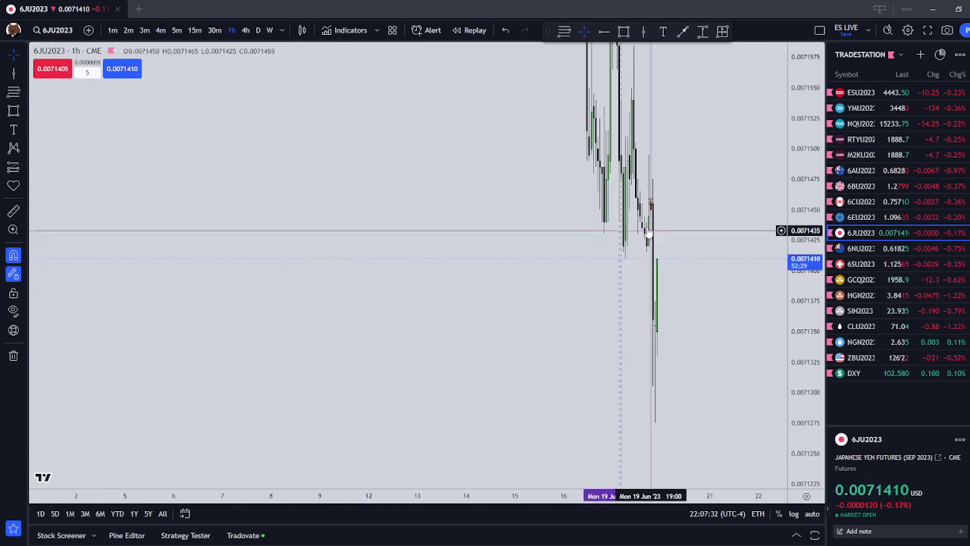
click(176, 30)
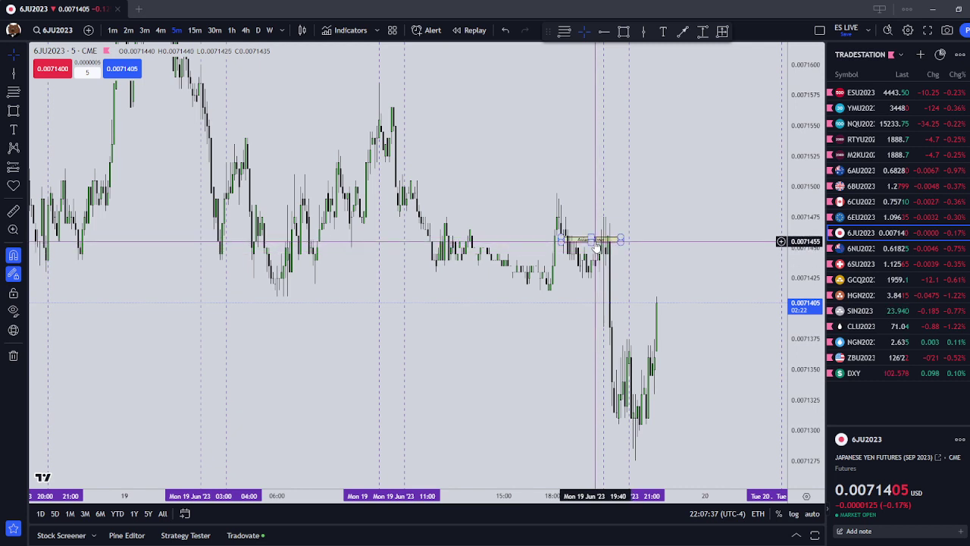
drag(621, 241, 628, 239)
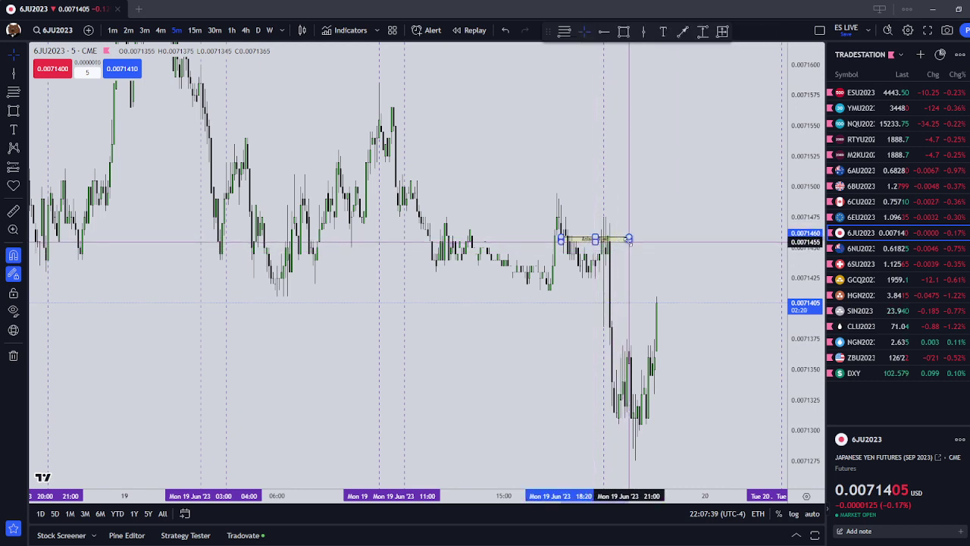
click(648, 235)
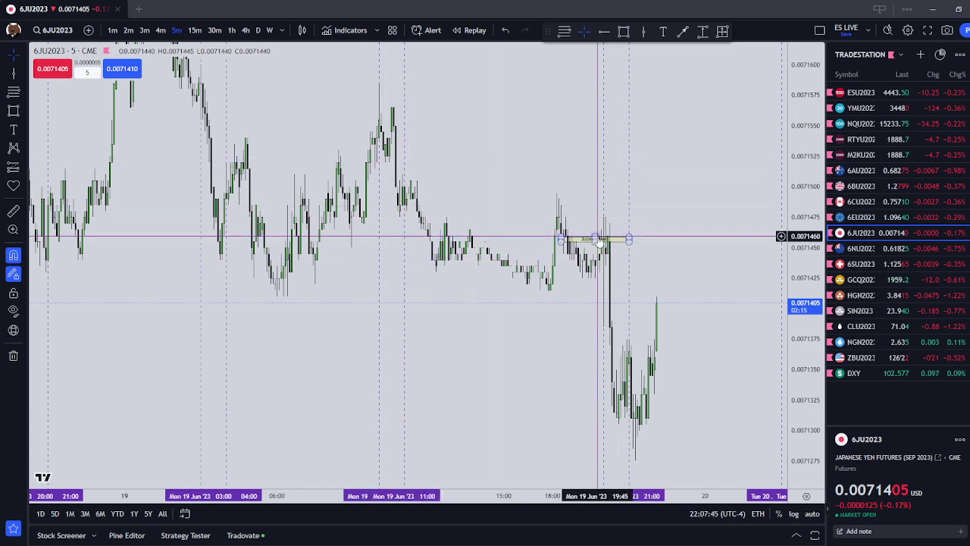
- Thicken the Asian Silver zone and reposition it to span 0.0071460 down to 0.0071450
mouse_move(597, 238)
mouse_down()
mouse_move(596, 260)
mouse_move(568, 241)
mouse_move(585, 240)
mouse_up()
click(579, 249)
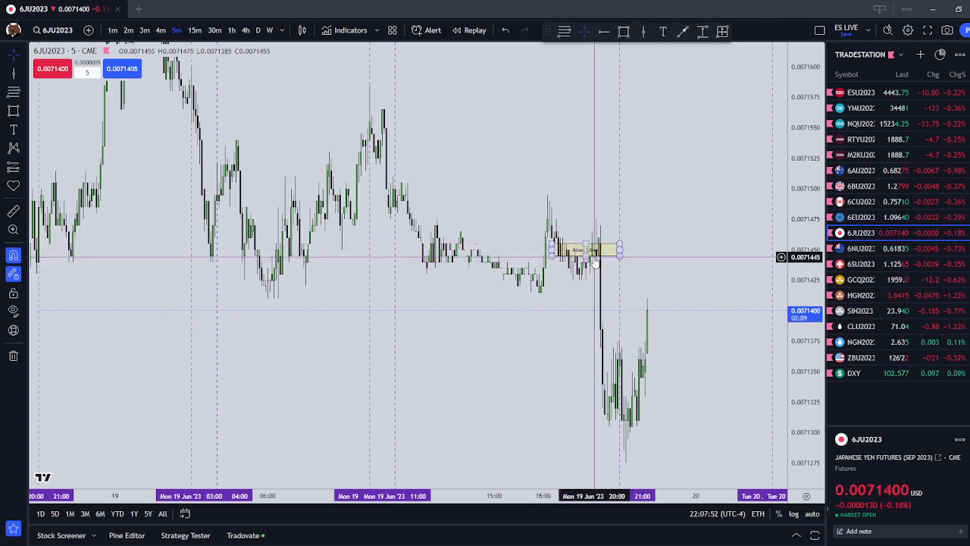
click(597, 257)
drag(598, 259, 595, 244)
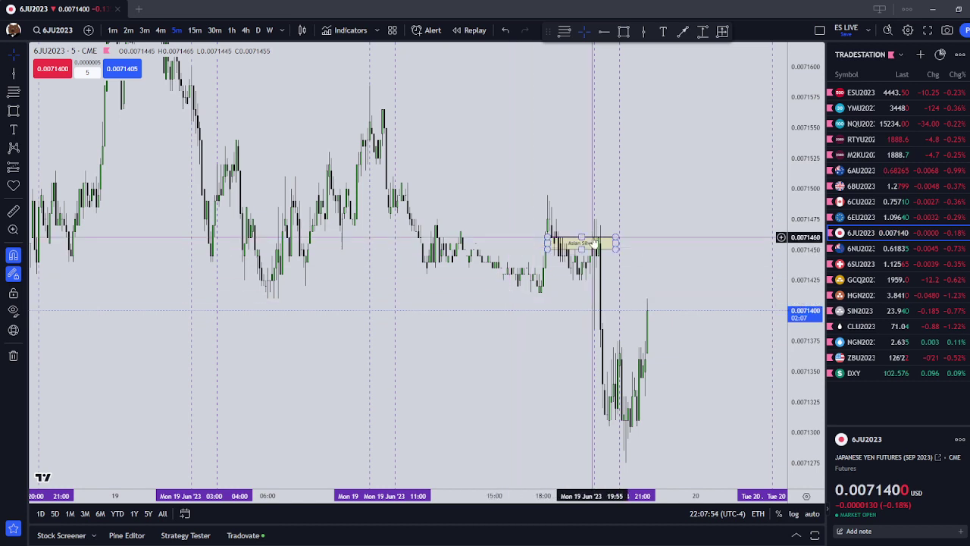
click(630, 424)
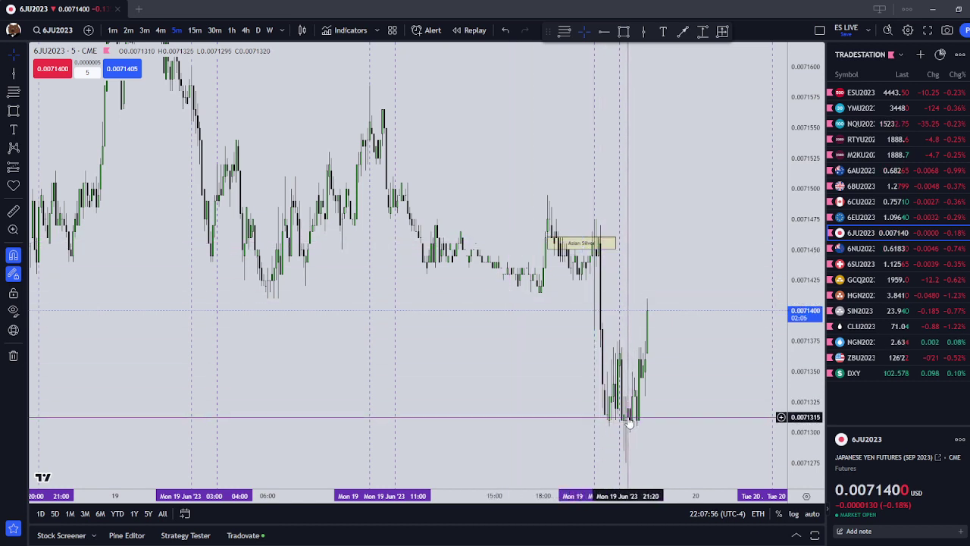
- Extend the end of the Asian Silver zone to 21:05 on 19 June
drag(581, 248, 621, 241)
click(559, 323)
click(619, 244)
click(621, 240)
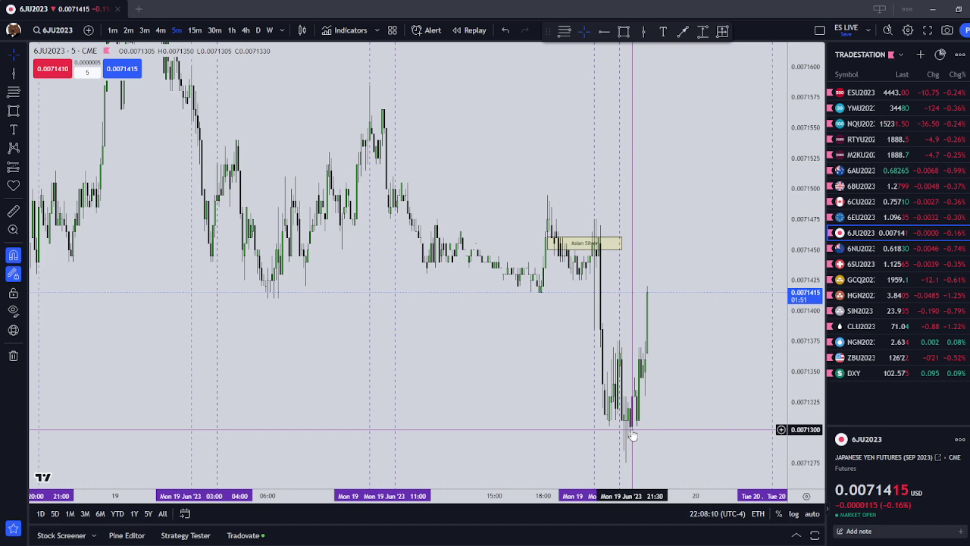
click(585, 248)
- Compare the Asian Silver zone on the 4-minute and 5-minute timeframes and examine the price action leading into it
click(161, 30)
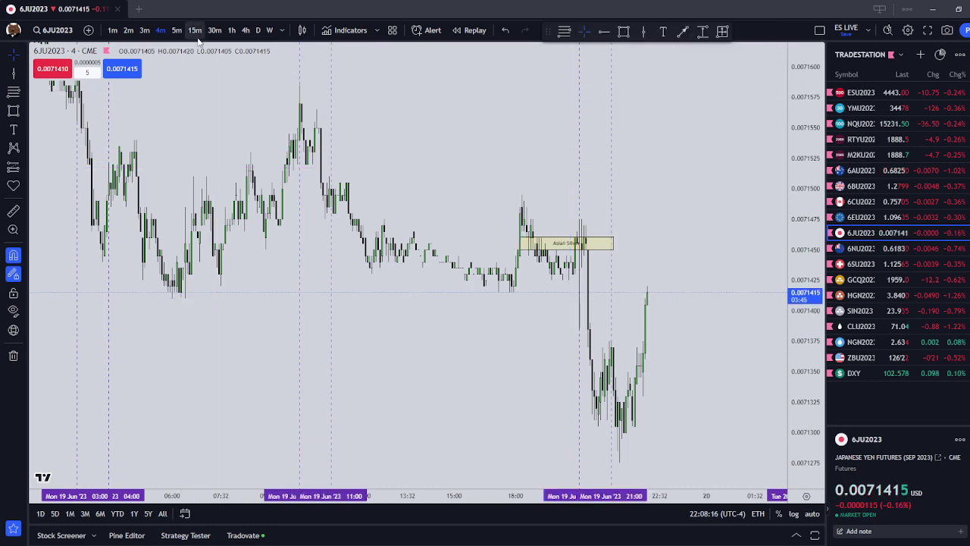
click(179, 30)
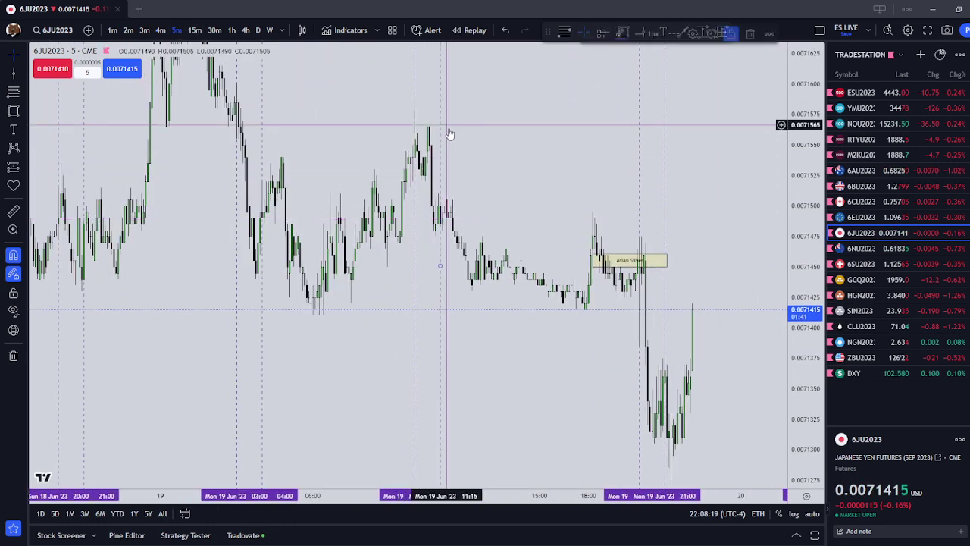
drag(447, 134, 519, 219)
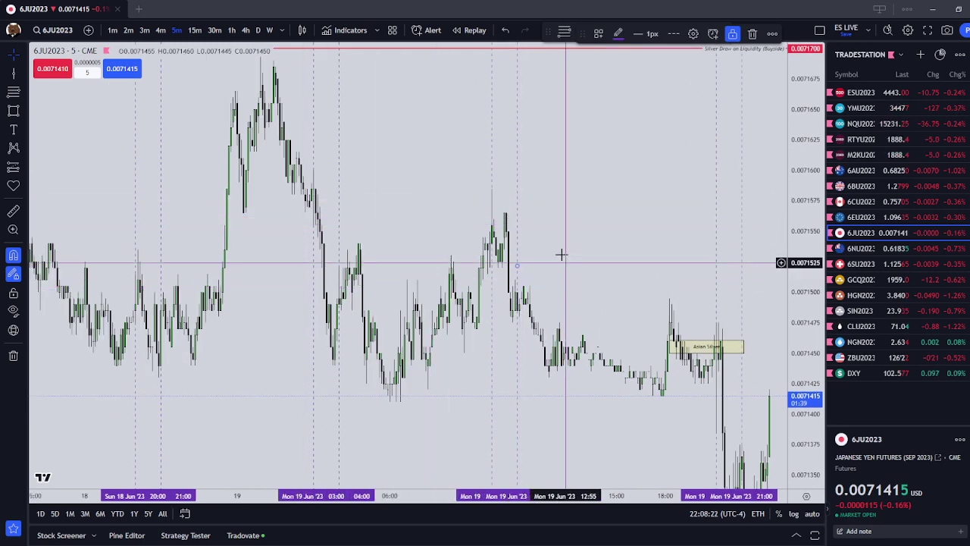
drag(614, 282, 556, 238)
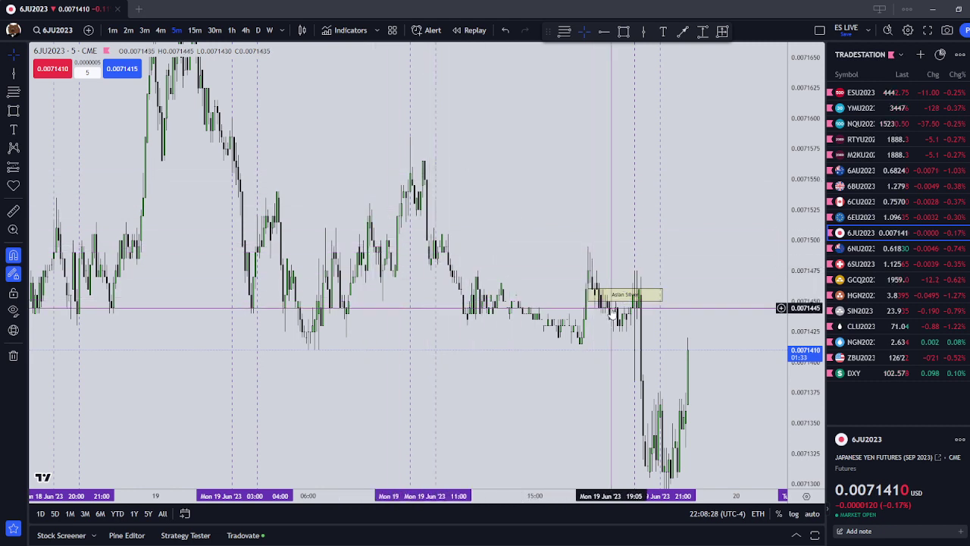
drag(625, 301, 607, 300)
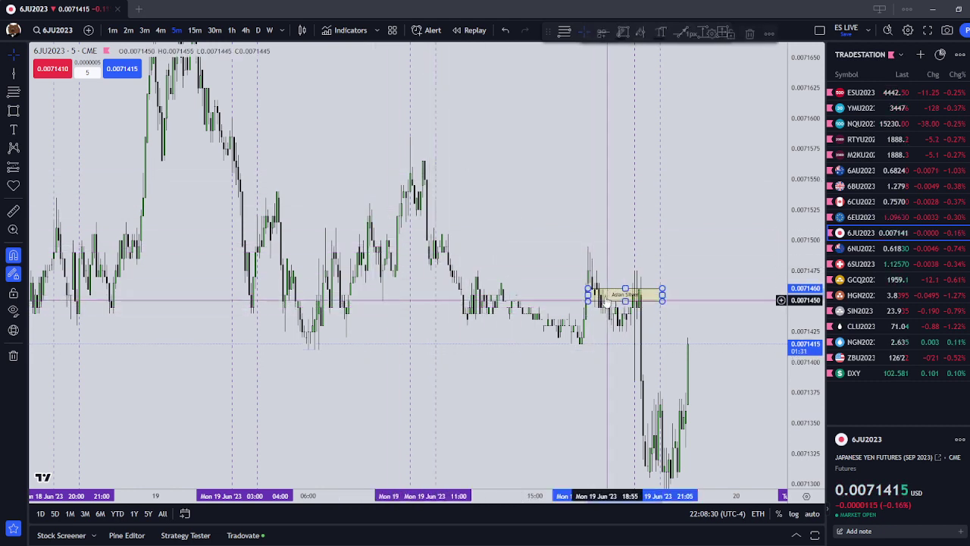
click(552, 234)
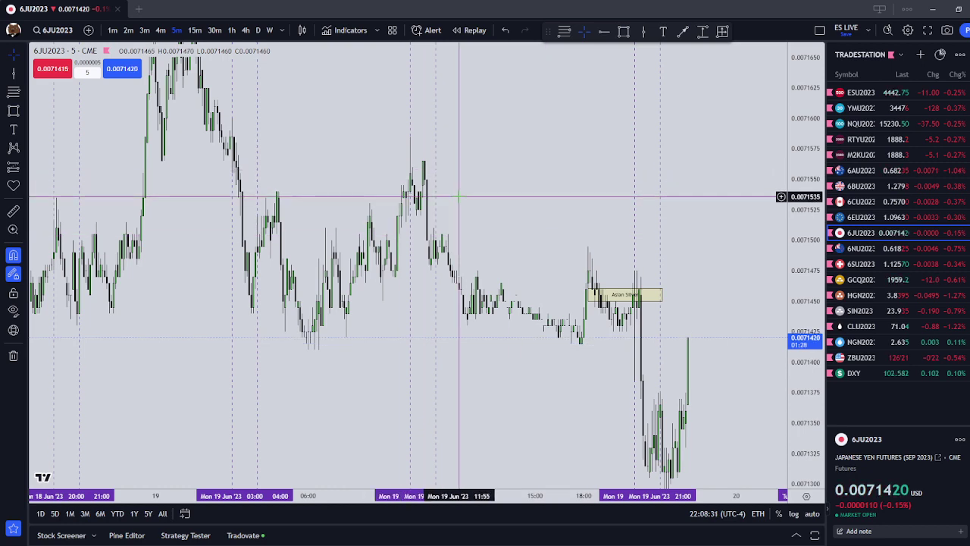
- Examine the 6JU2023 drop from the Asian Silver zone to the session low and the rebound on the 5-minute timeframe
drag(458, 197, 530, 205)
scroll(530, 206, down, 2)
drag(605, 244, 475, 238)
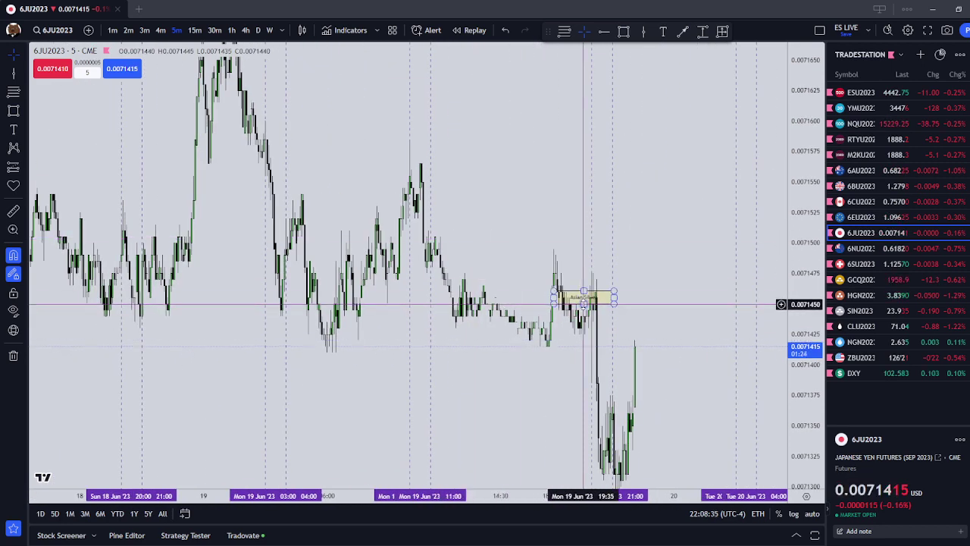
drag(678, 255, 671, 238)
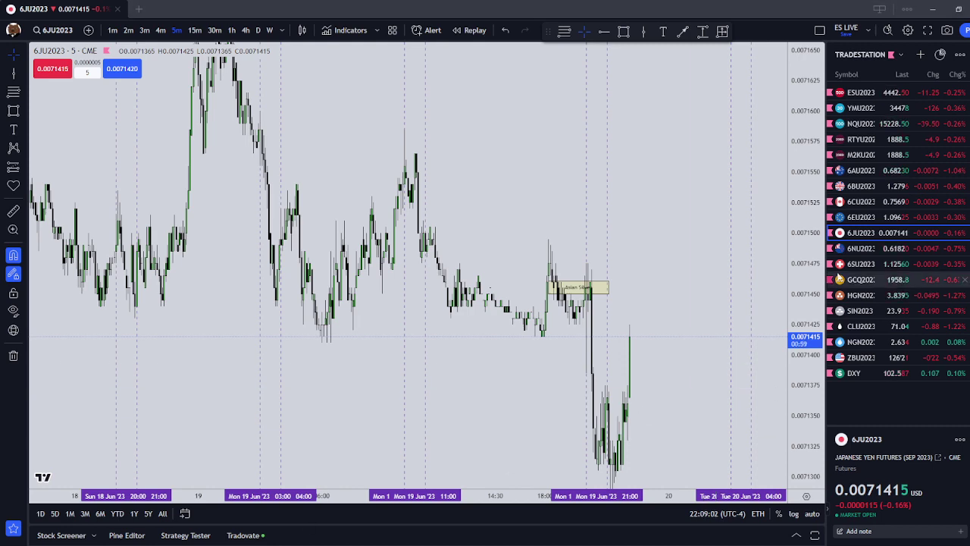
drag(635, 243, 617, 104)
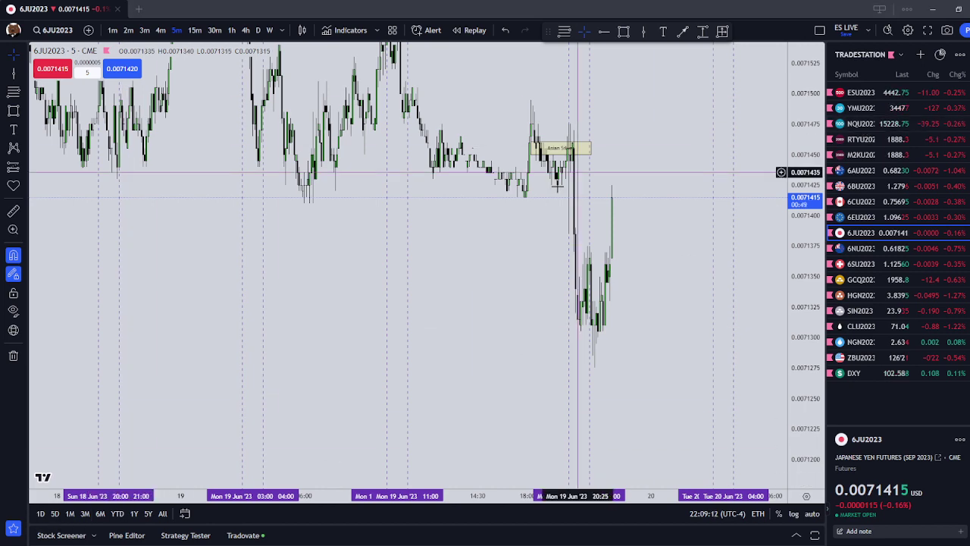
drag(611, 151, 623, 218)
drag(811, 132, 761, 144)
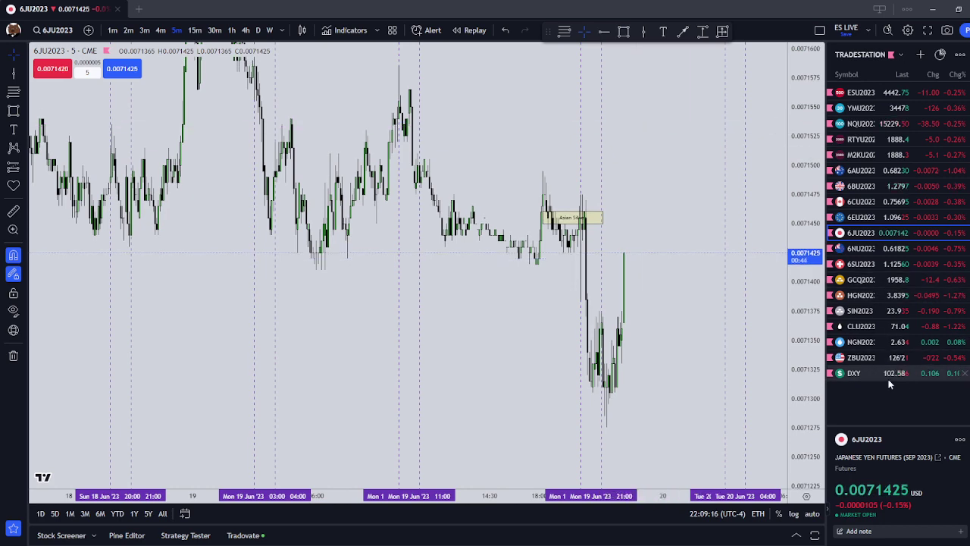
- Compare the rebound with the Silver Draw on Liquidity (Buyside) level at 0.0071700 and switch 6JU2023 to the 1-hour timeframe
scroll(717, 217, down, 4)
scroll(716, 217, up, 4)
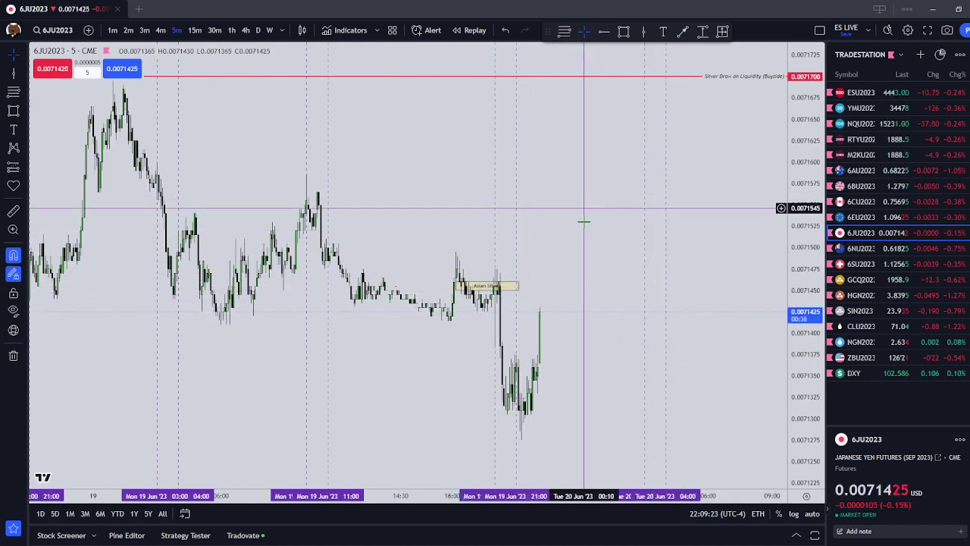
drag(585, 220, 592, 260)
click(229, 30)
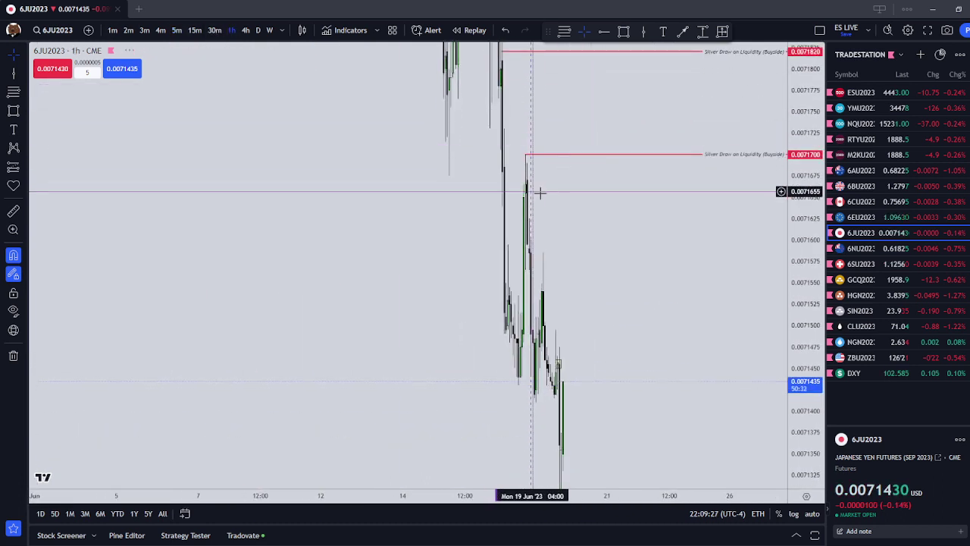
- Switch to 6AU2023 and examine the executed sell at 0.68665 and its buy exits on the 1-minute timeframe
click(177, 30)
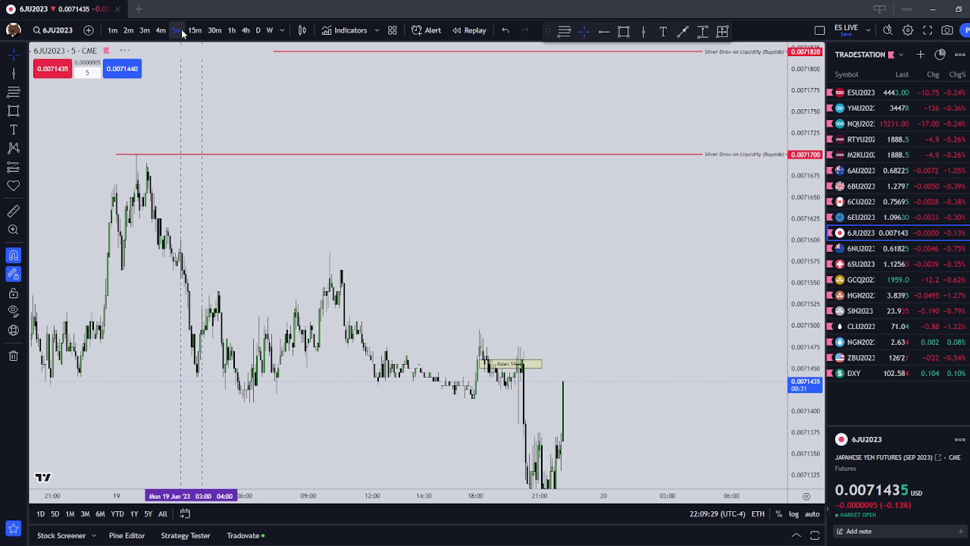
click(902, 171)
drag(666, 384, 702, 268)
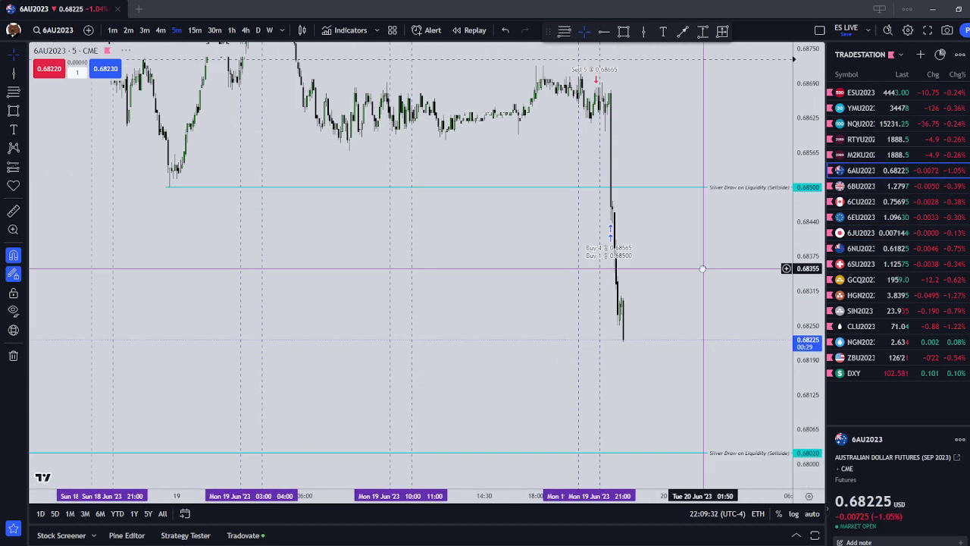
click(112, 30)
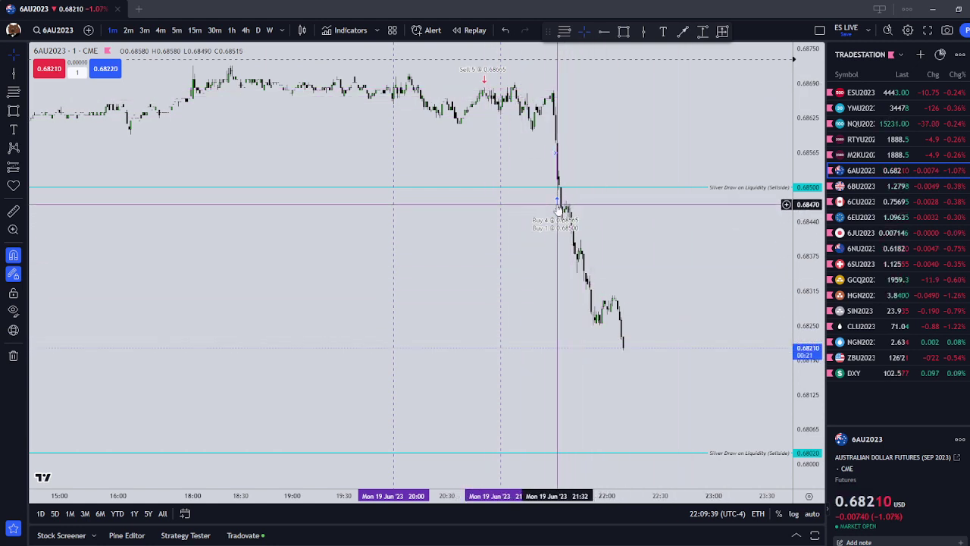
drag(559, 210, 637, 286)
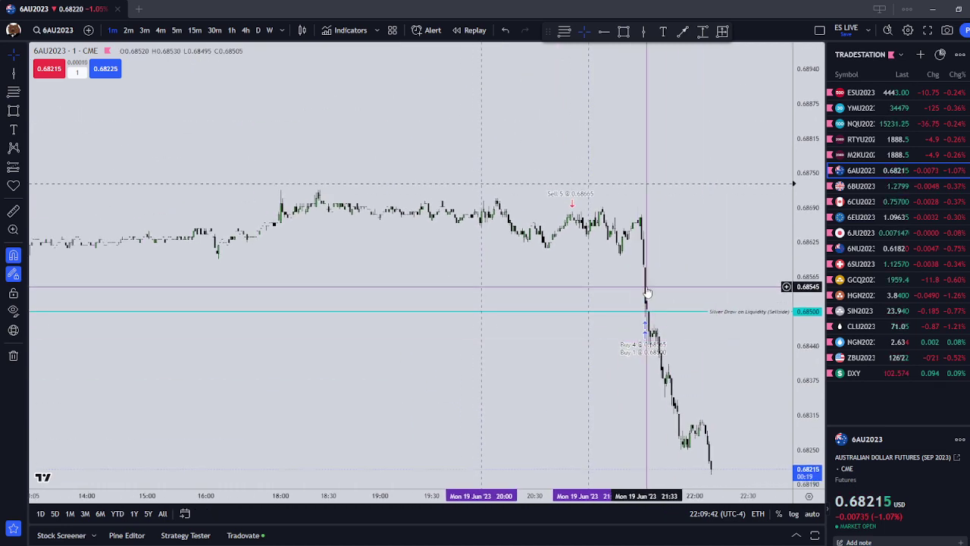
scroll(647, 292, down, 3)
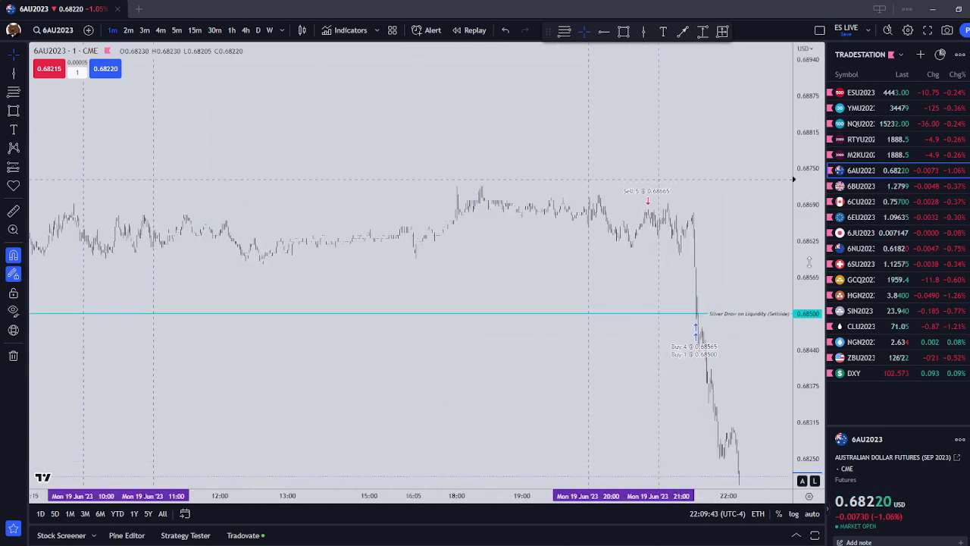
scroll(672, 268, up, 3)
drag(797, 302, 797, 250)
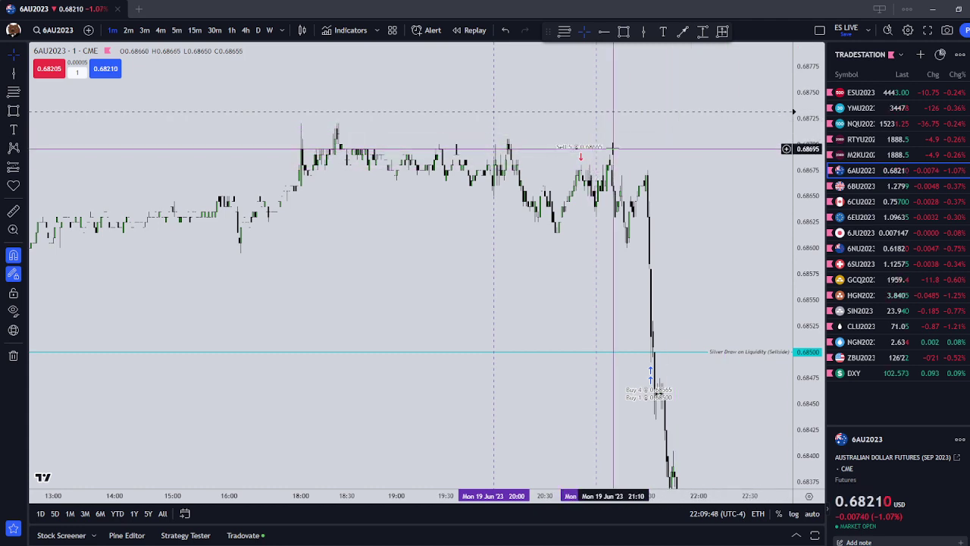
- On the 4-minute timeframe, mark the 0.68675 to 0.68665 range ending at 21:00 on 19 June with the Asian Silver rectangle template
click(162, 33)
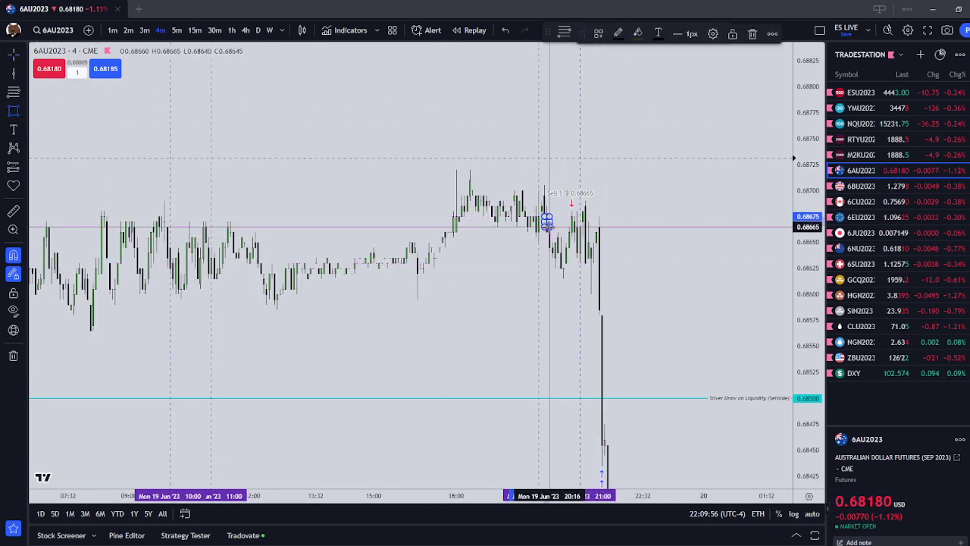
drag(548, 221, 569, 221)
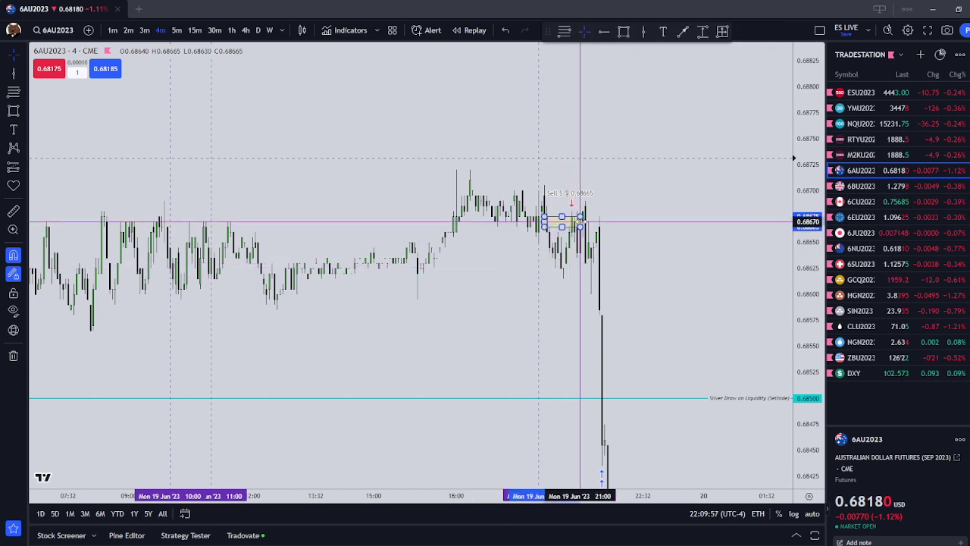
click(597, 34)
click(634, 113)
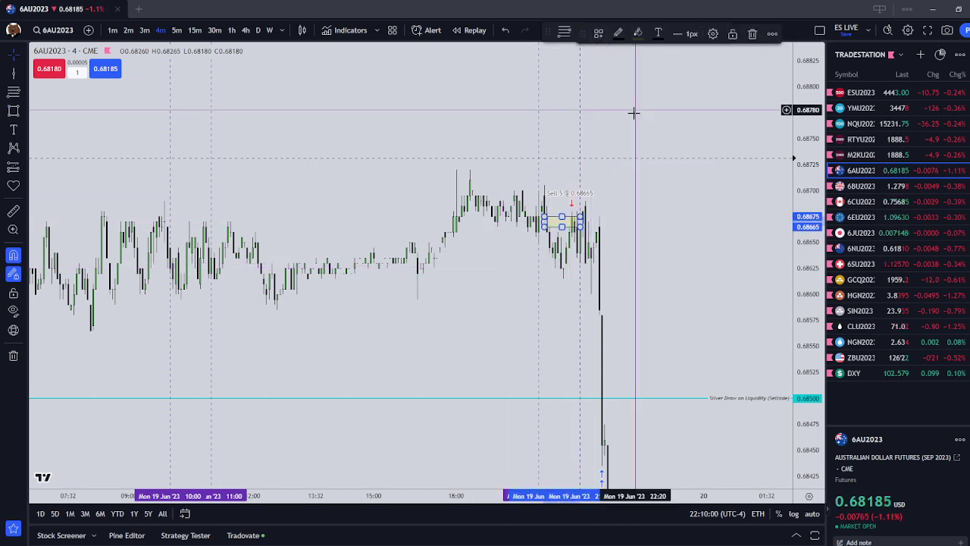
click(647, 225)
- Examine the 6AU2023 drop from the Asian Silver zone through the 0.68500 Silver Draw on Liquidity (Sellside) level on the 4-minute timeframe
drag(647, 225, 621, 151)
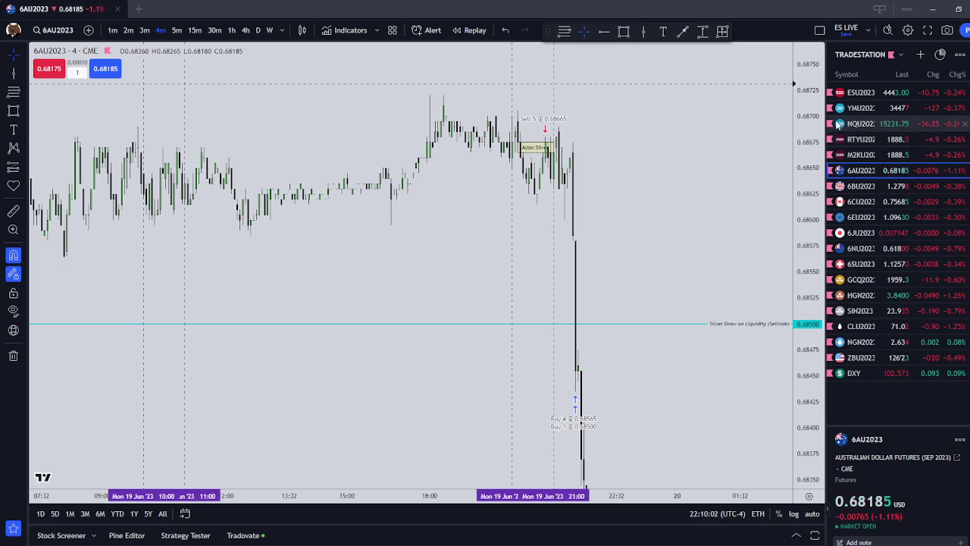
drag(808, 126, 808, 258)
drag(652, 400, 634, 306)
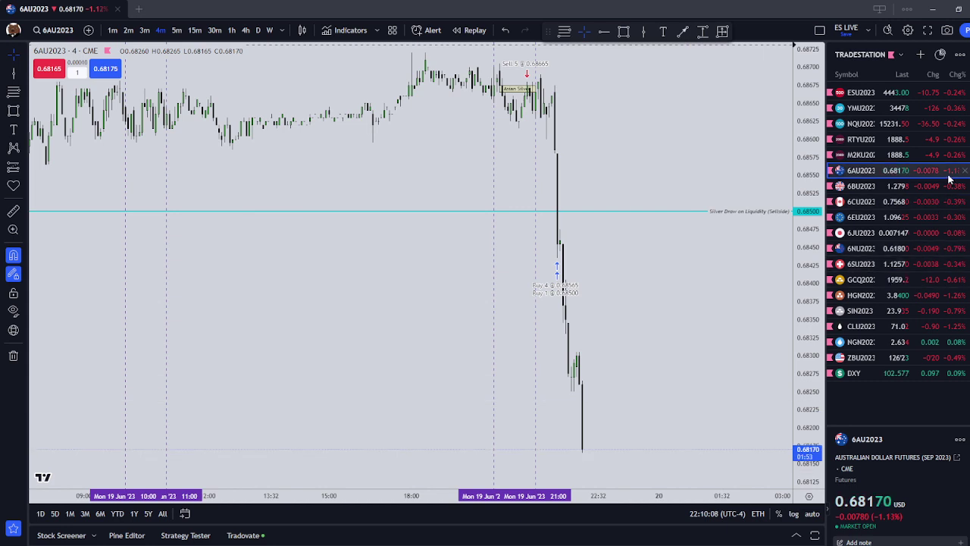
scroll(554, 263, down, 3)
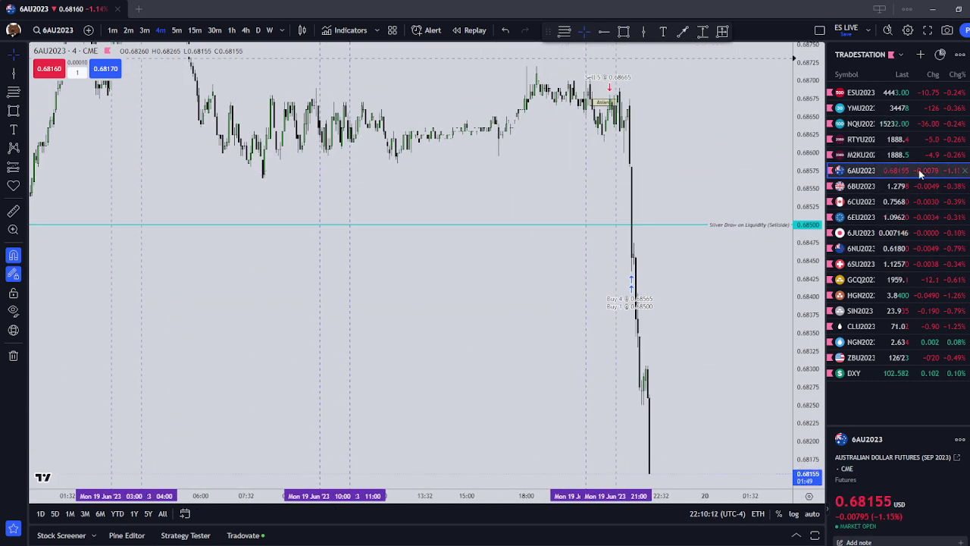
drag(688, 420, 664, 370)
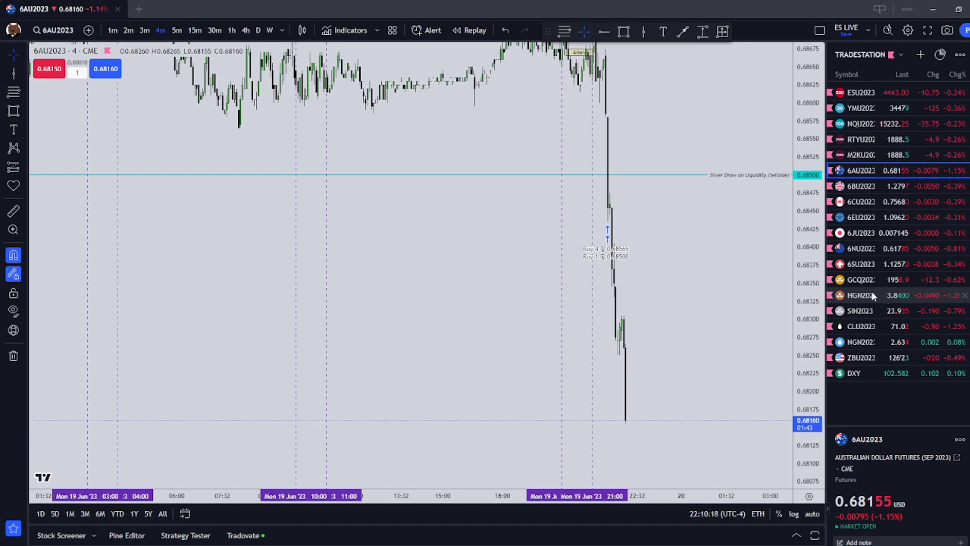
drag(796, 219, 797, 290)
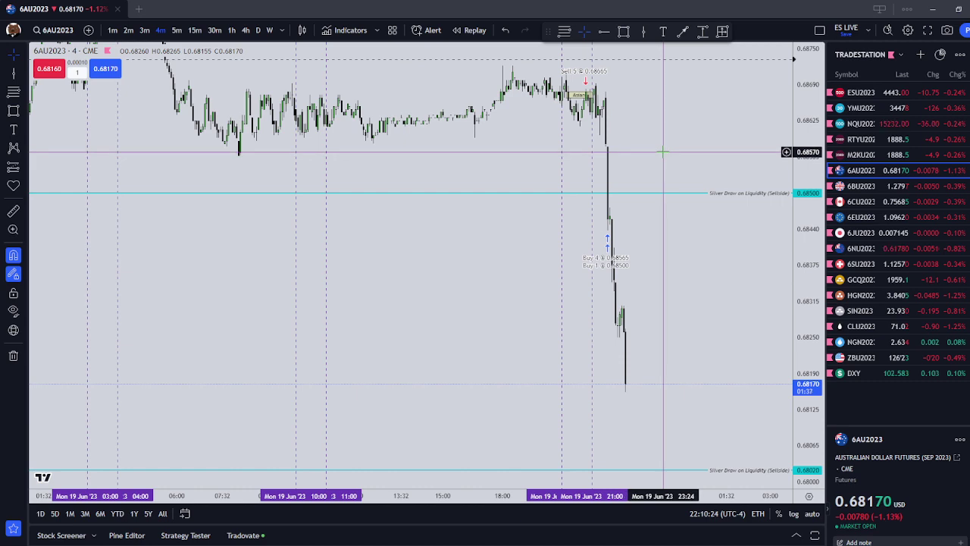
drag(663, 153, 692, 290)
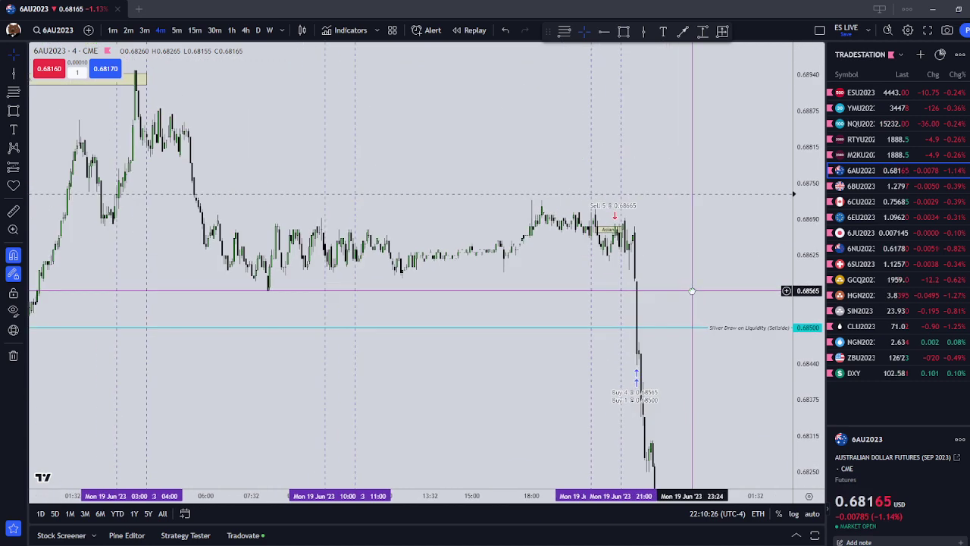
scroll(689, 289, up, 3)
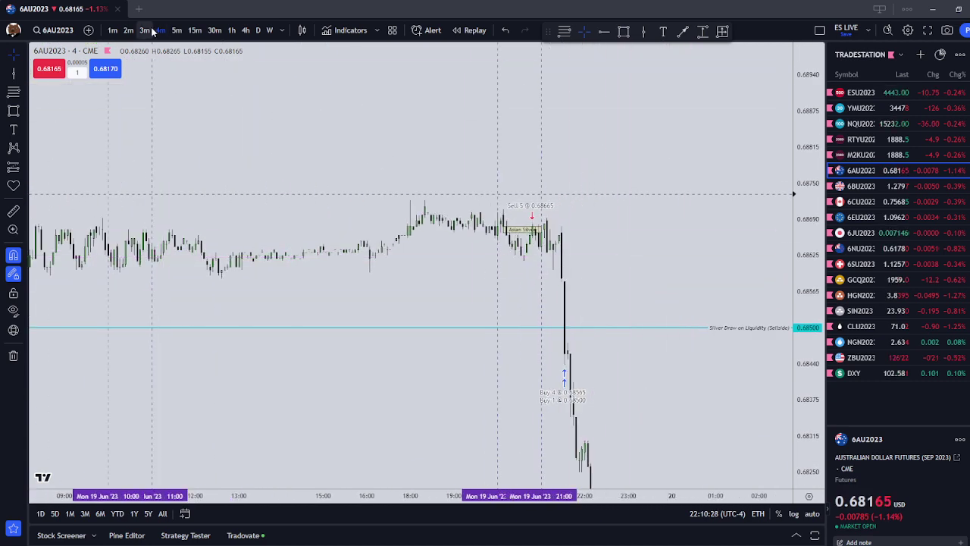
scroll(664, 253, down, 2)
drag(692, 258, 600, 212)
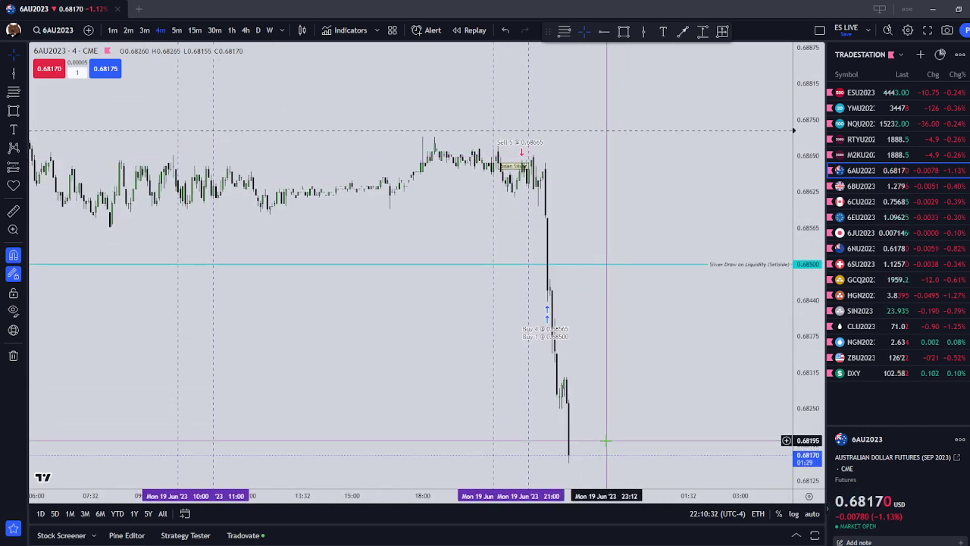
- Compare the 6AU2023 drop with the next Silver Draw on Liquidity (Sellside) level at 0.68020 on the 15-minute timeframe
click(195, 30)
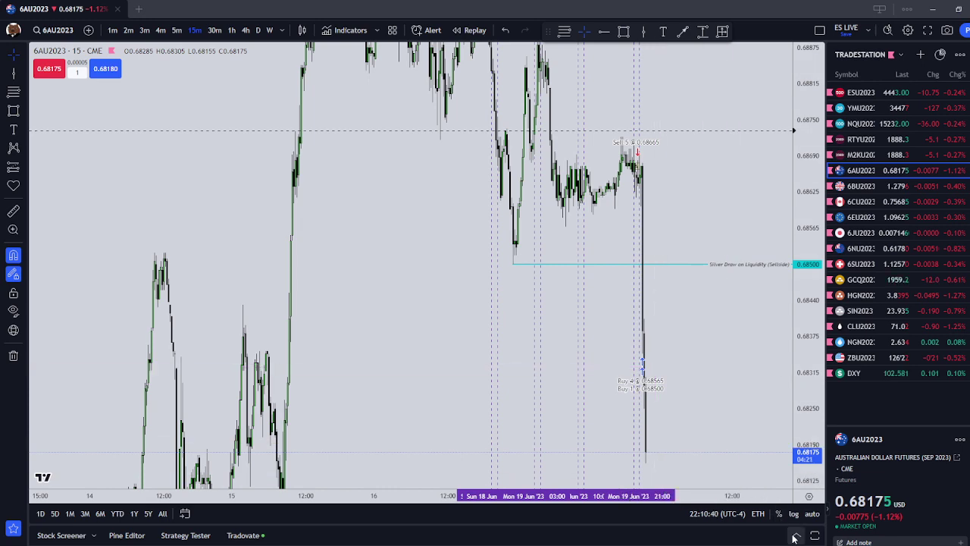
scroll(742, 439, up, 1)
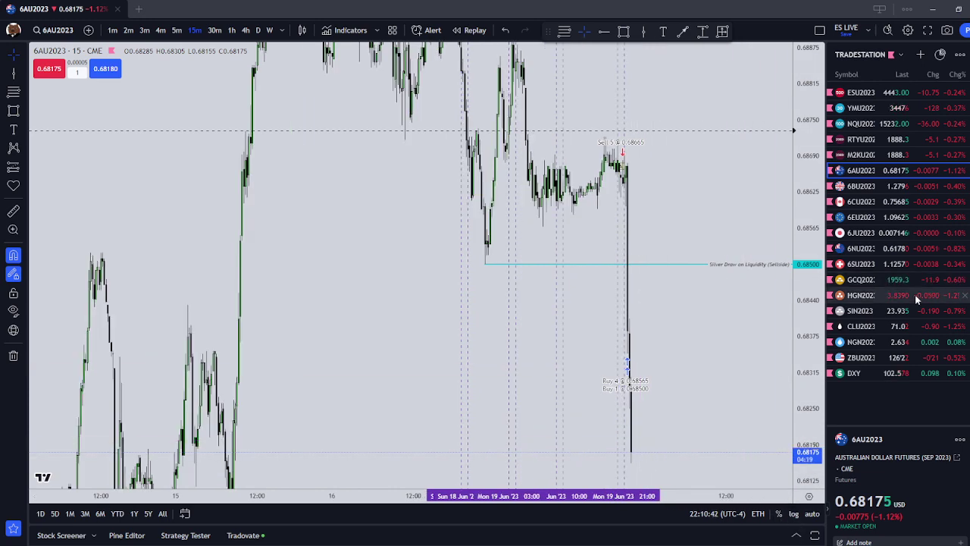
scroll(705, 303, up, 2)
drag(710, 283, 708, 259)
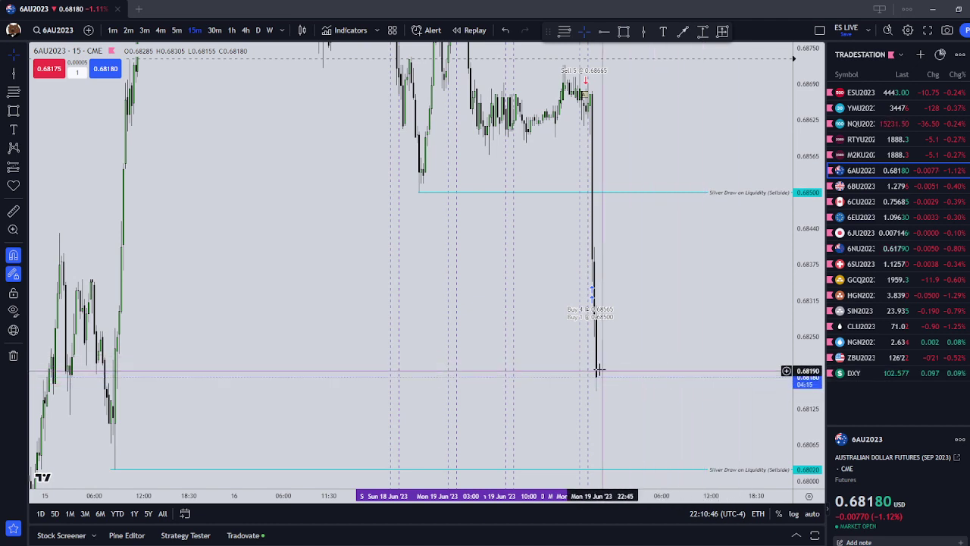
- Examine the decline between the trade's buy exits and the current price on the 1-minute timeframe
click(112, 30)
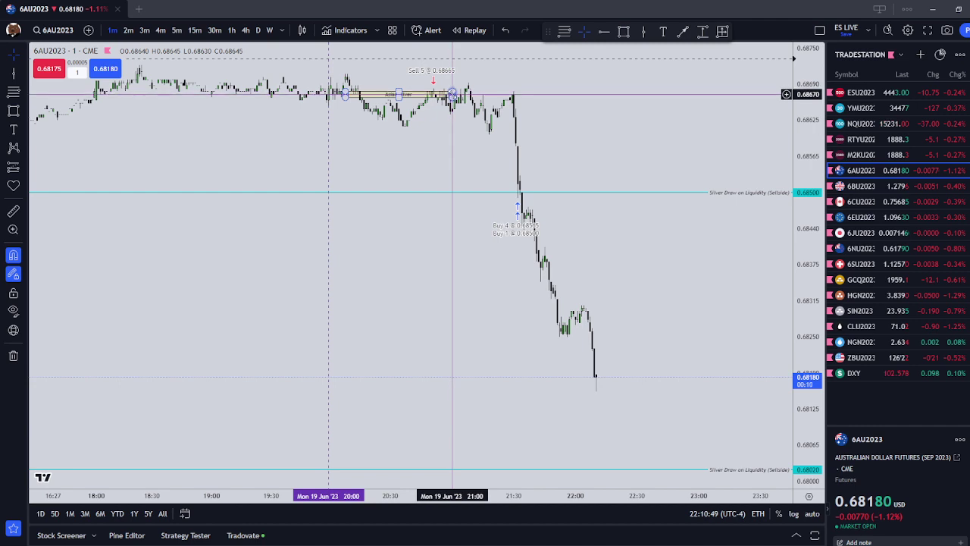
scroll(530, 226, down, 1)
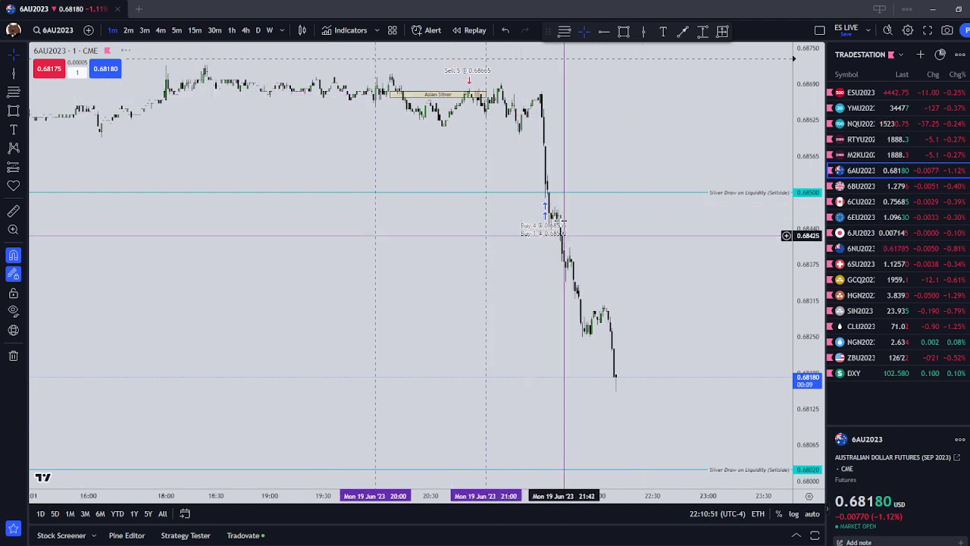
drag(652, 271, 711, 311)
scroll(715, 312, down, 3)
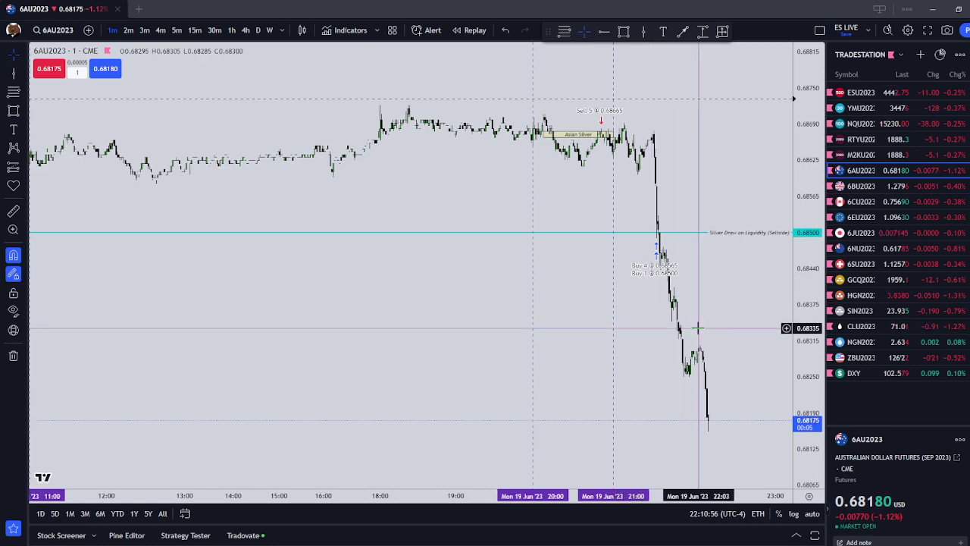
scroll(697, 327, down, 3)
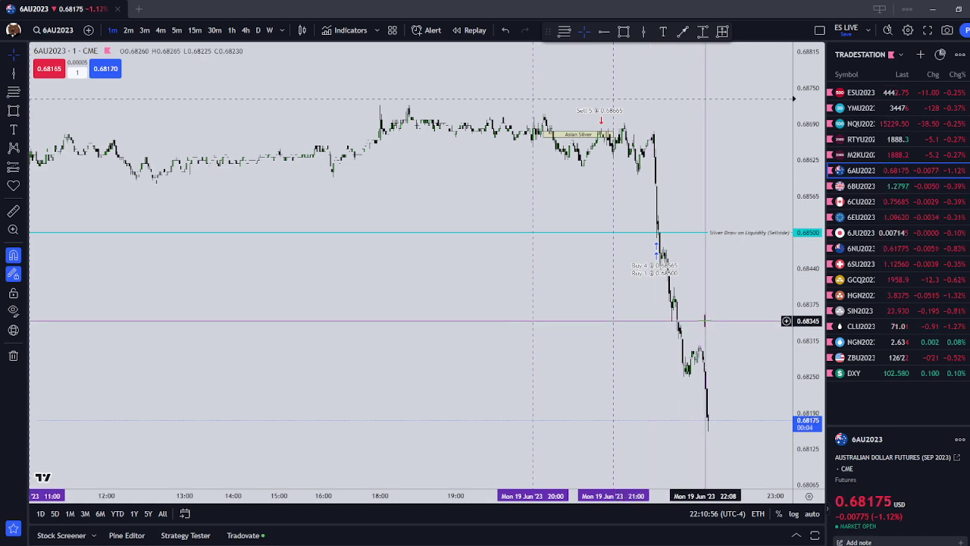
- Review the 6AU2023 liquidity levels from 0.69150 buyside down to 0.67790 sellside on the 30-minute timeframe
click(216, 33)
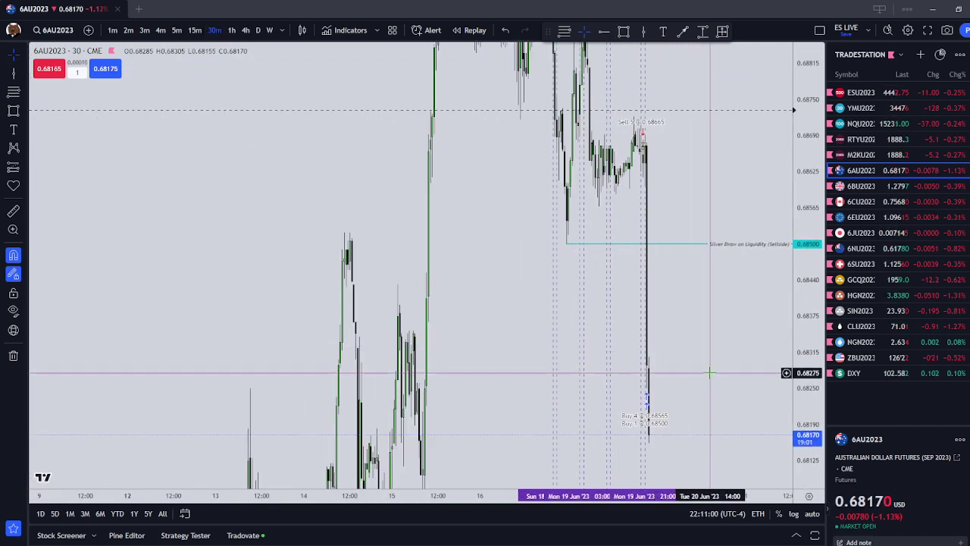
drag(710, 372, 702, 321)
drag(805, 258, 804, 409)
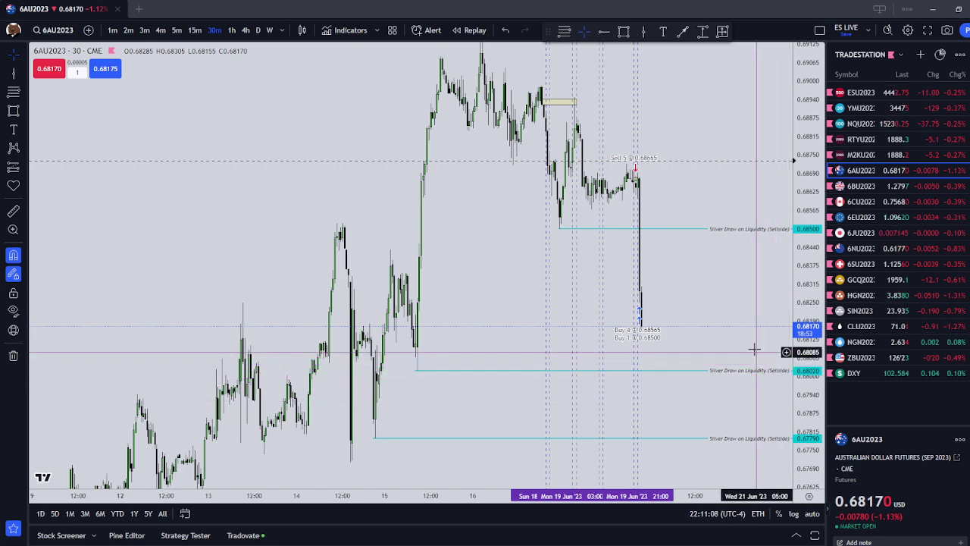
drag(561, 218, 584, 243)
scroll(580, 243, up, 1)
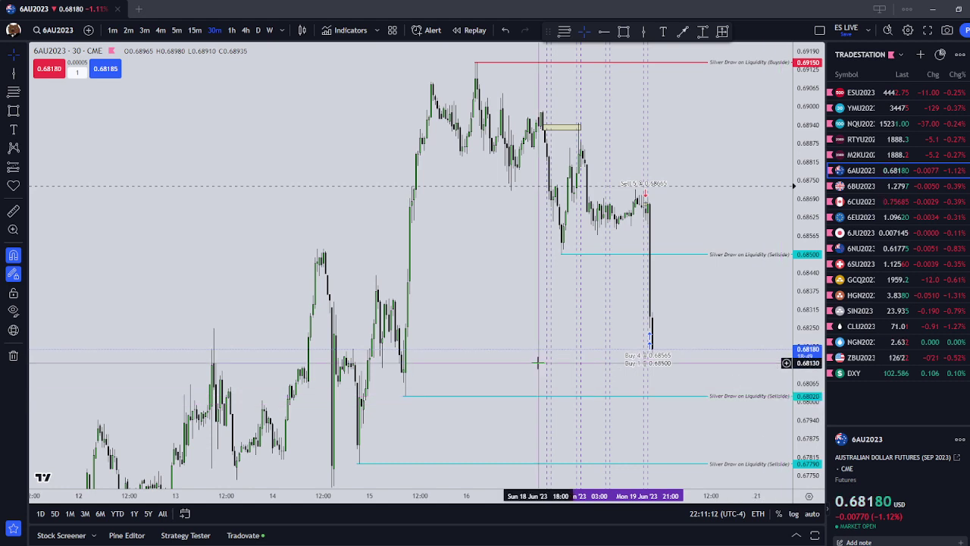
scroll(606, 272, up, 2)
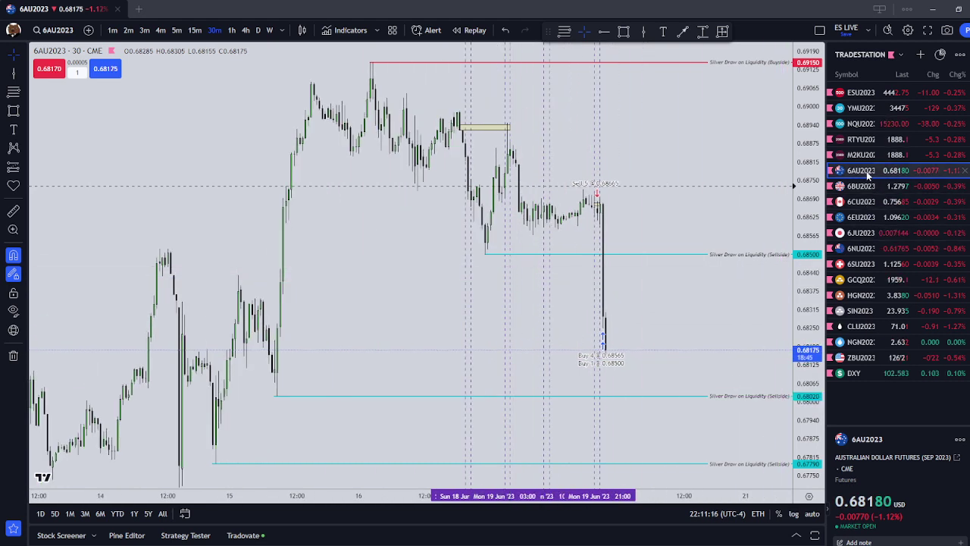
- On the 1-minute 6AU2023 chart, draw a horizontal trend line at about 0.68440 from the swing low at 21:35 to about 22:07
click(145, 32)
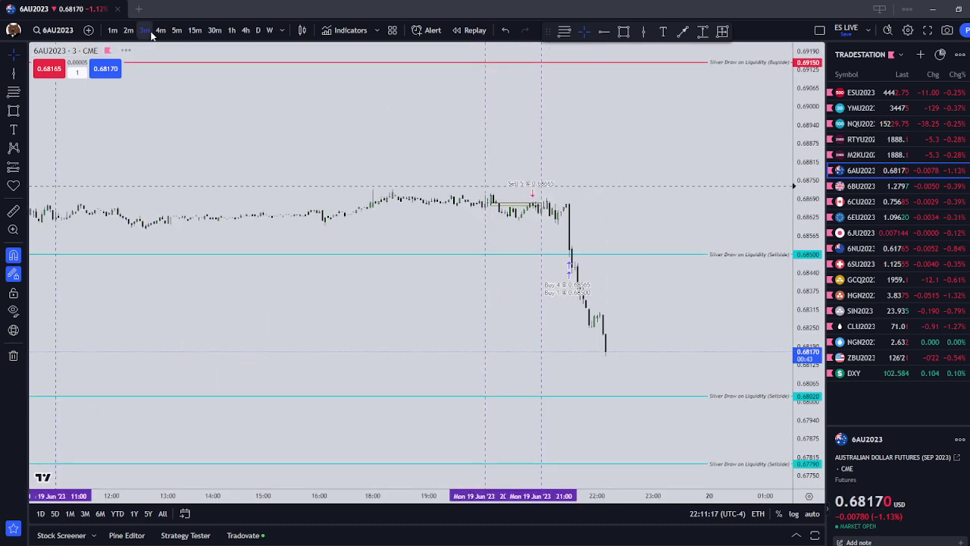
scroll(685, 315, up, 1)
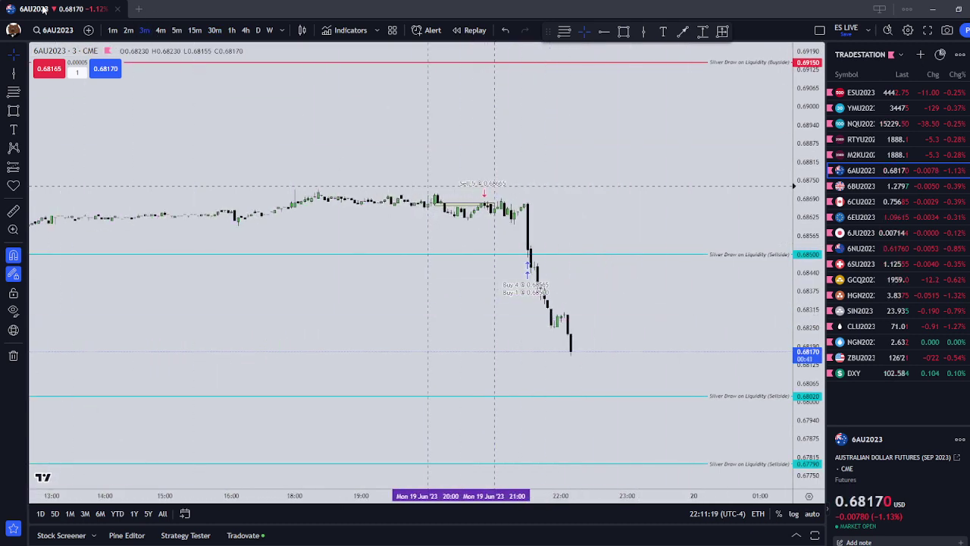
click(113, 30)
scroll(614, 66, up, 2)
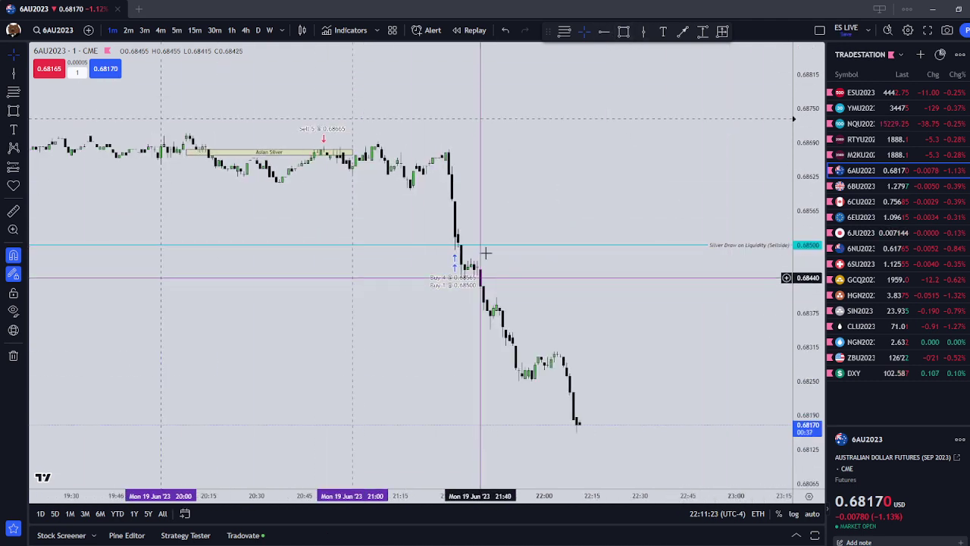
click(25, 73)
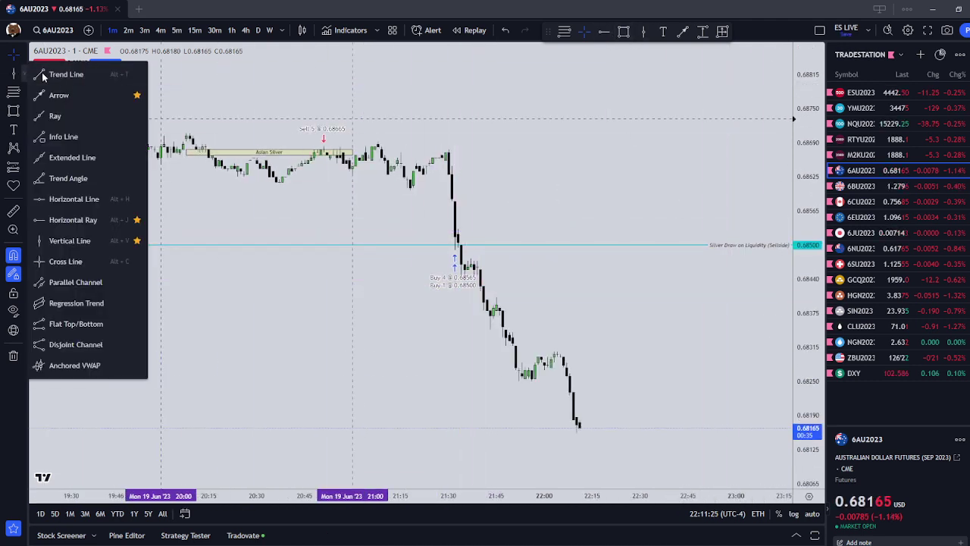
click(57, 73)
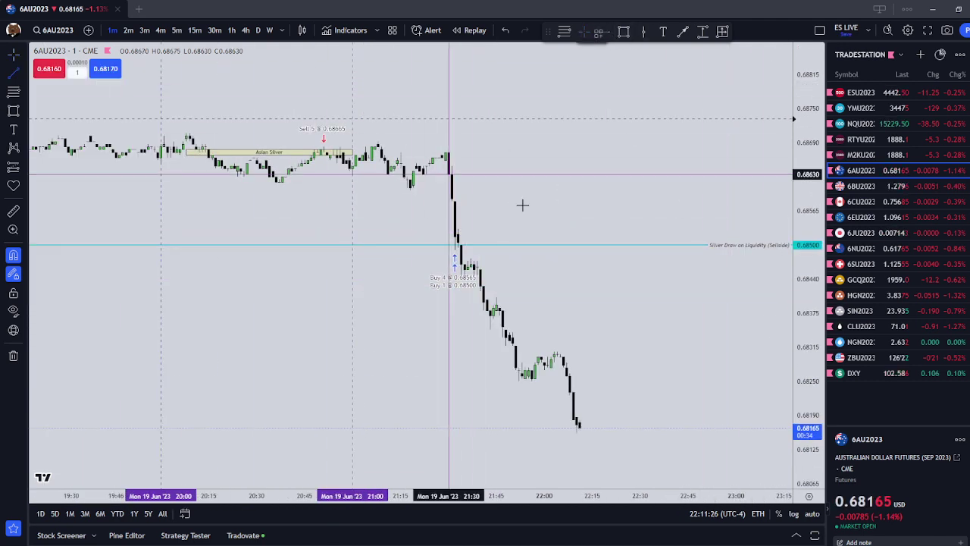
click(465, 280)
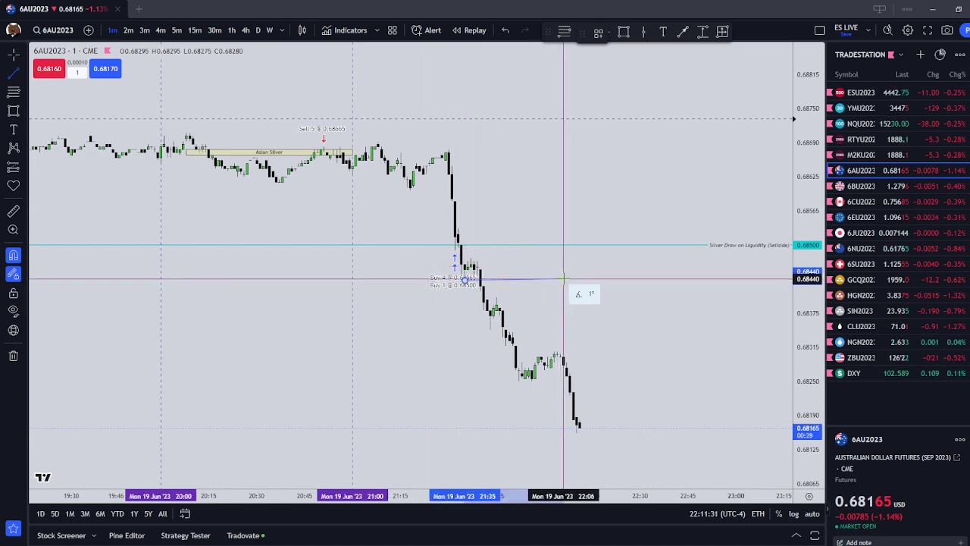
click(566, 280)
- Draw trend lines at the next two swing lows, about 0.68345 and 0.68250, and extend the 0.68345 line to 22:19
click(487, 340)
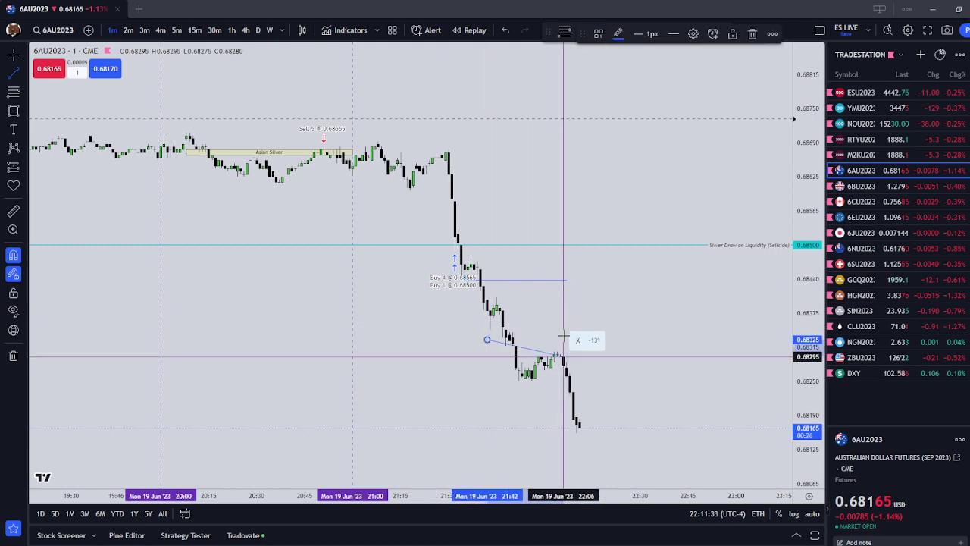
key(Escape)
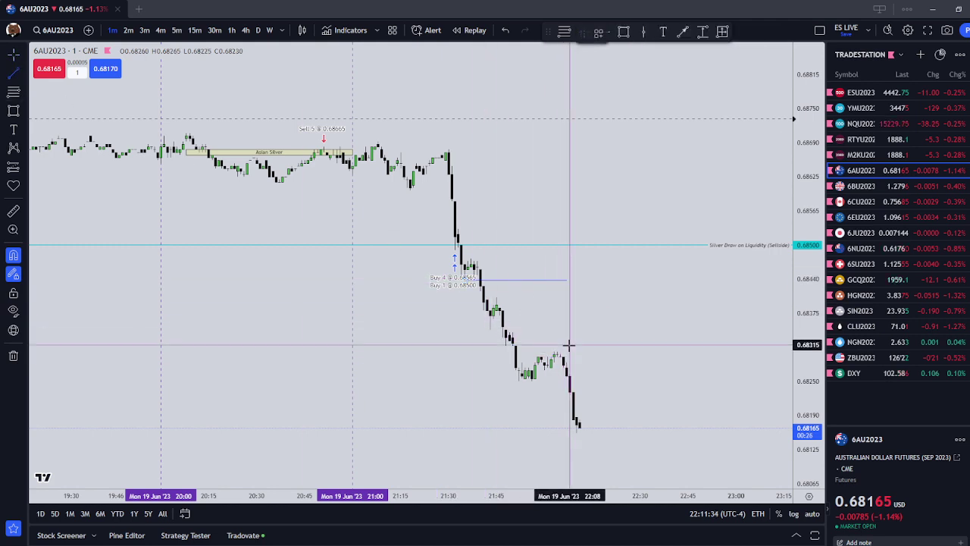
click(490, 329)
click(589, 329)
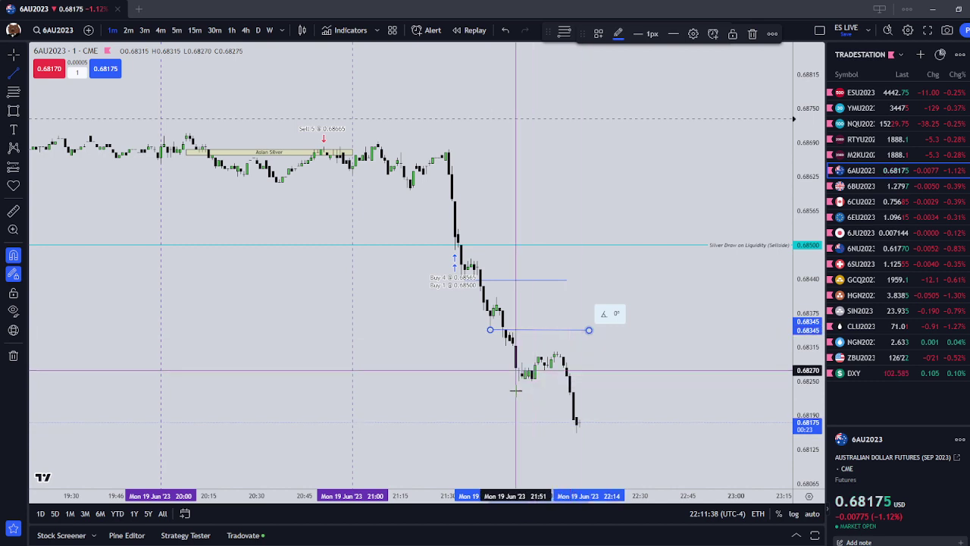
click(519, 380)
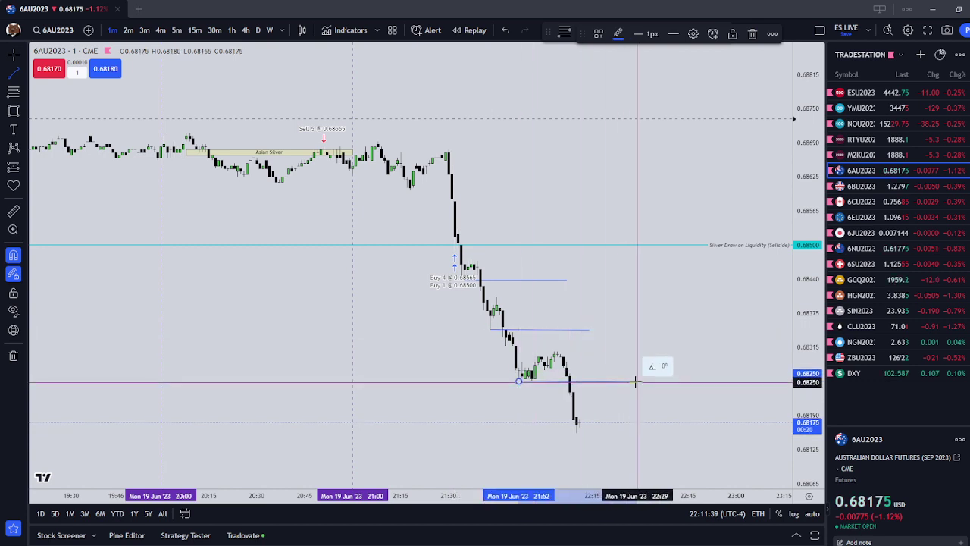
click(635, 383)
drag(587, 340, 579, 289)
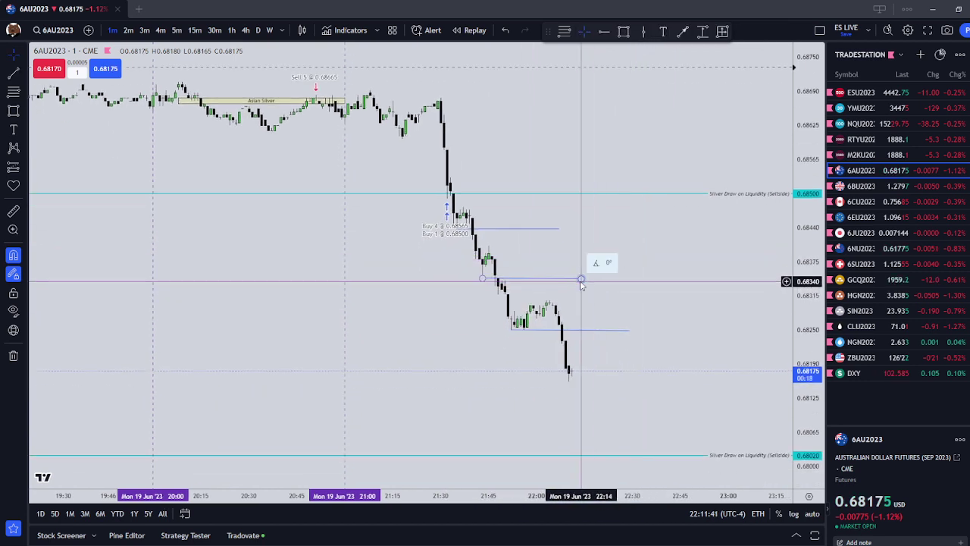
click(597, 277)
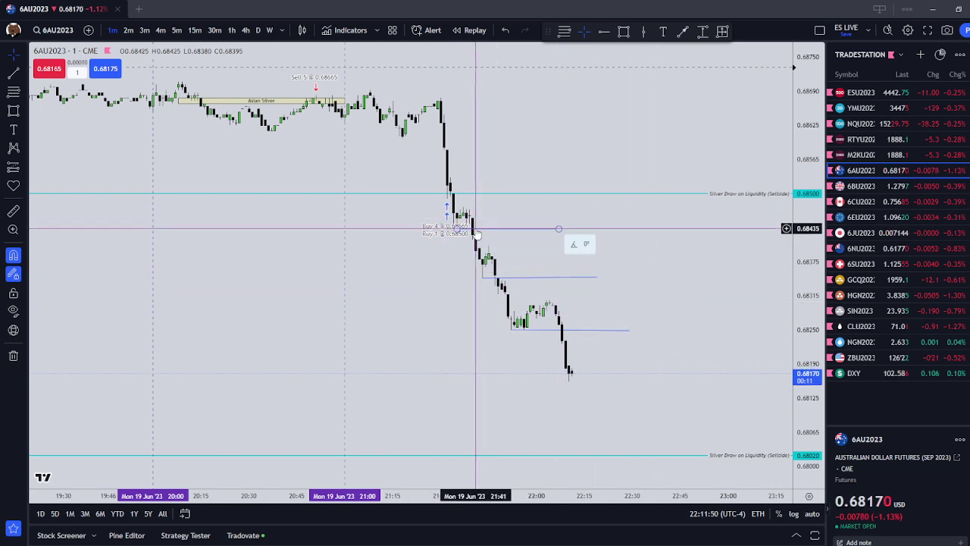
- Delete the three short trend lines marking the swing lows below the buy exits
click(605, 331)
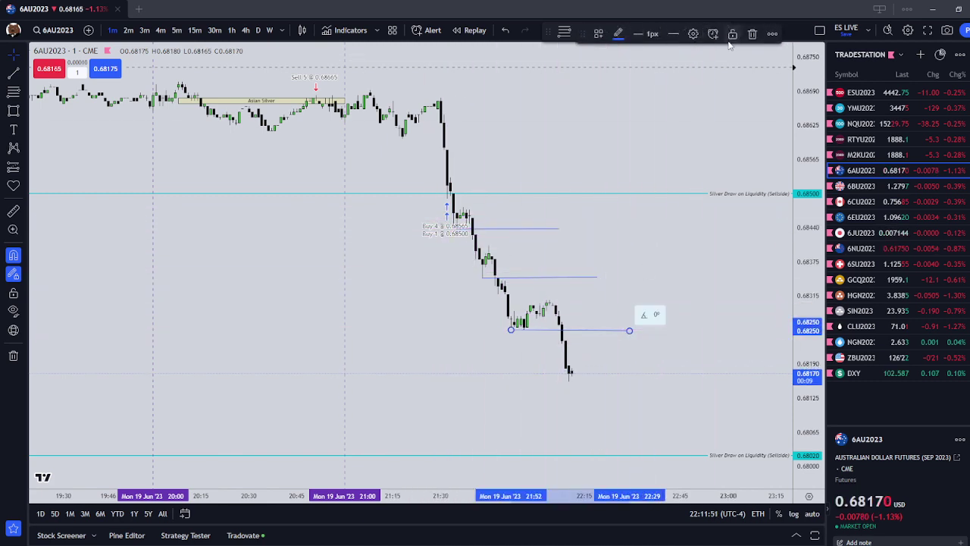
key(Delete)
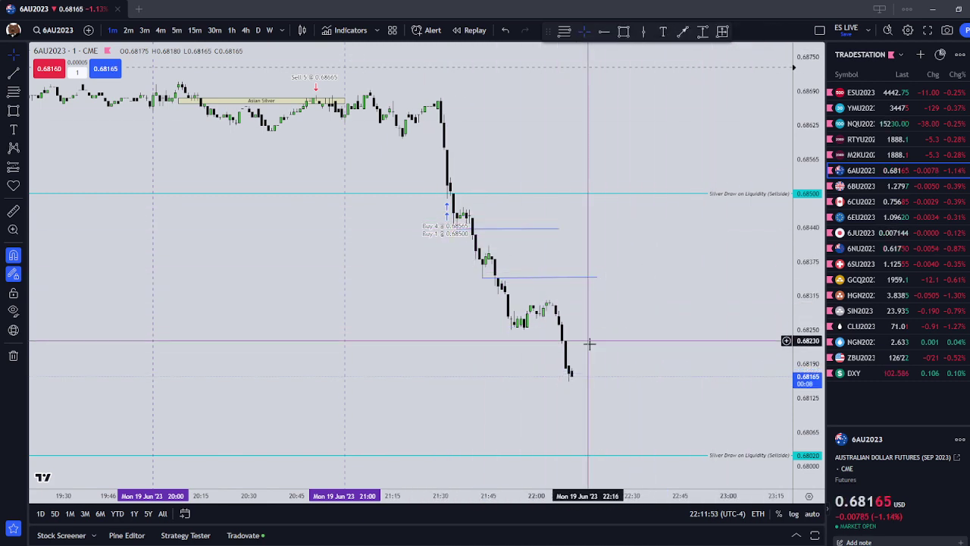
click(581, 277)
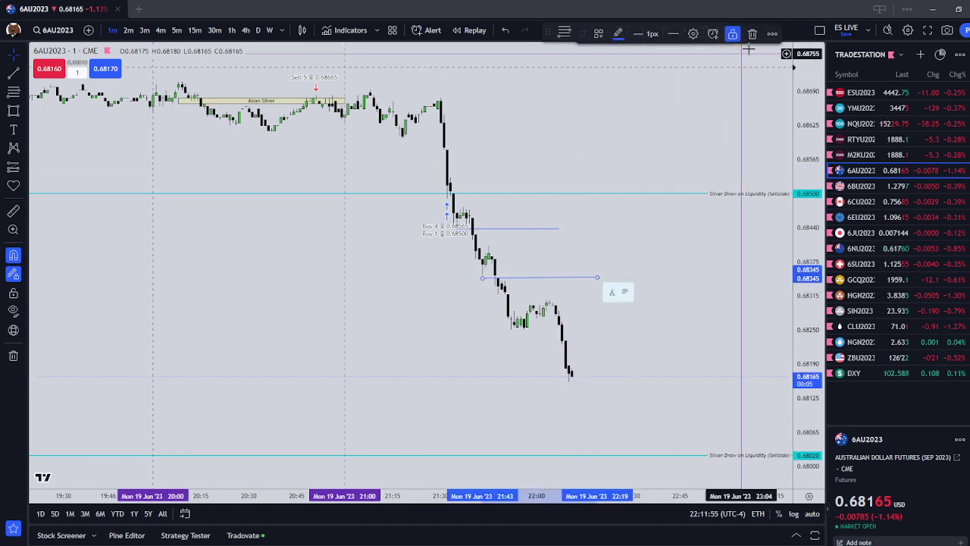
key(Delete)
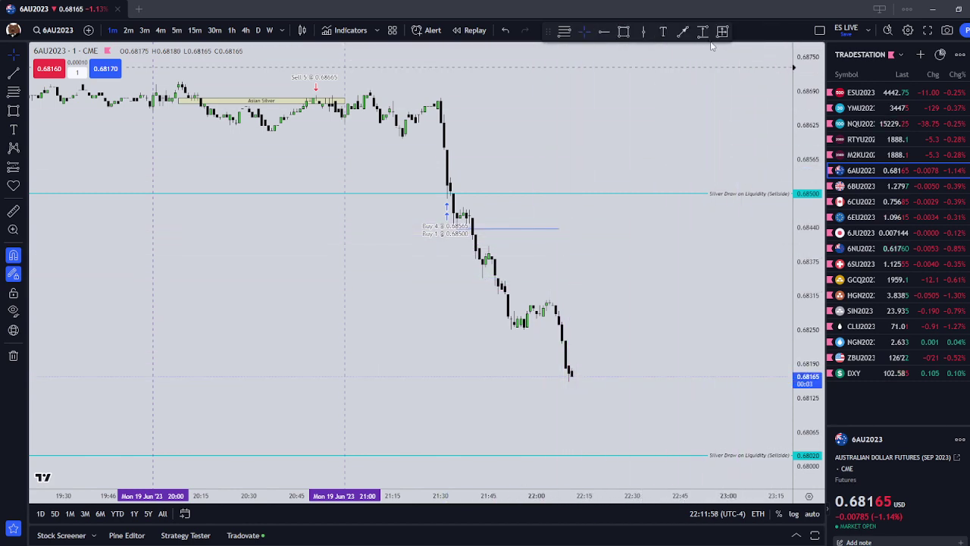
click(554, 230)
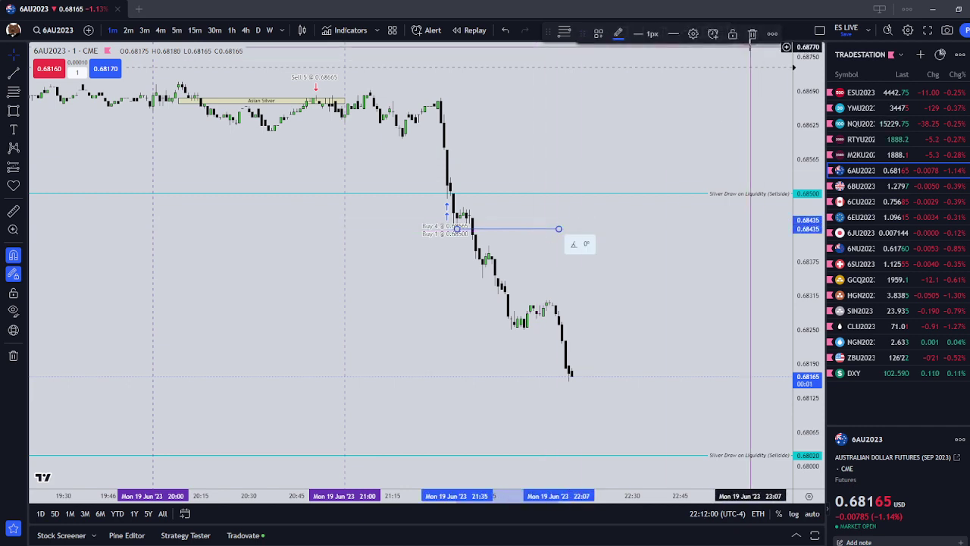
key(Delete)
- Check the Tradovate account's open positions and review the 6AU2023 trade on the 5-minute timeframe
click(177, 30)
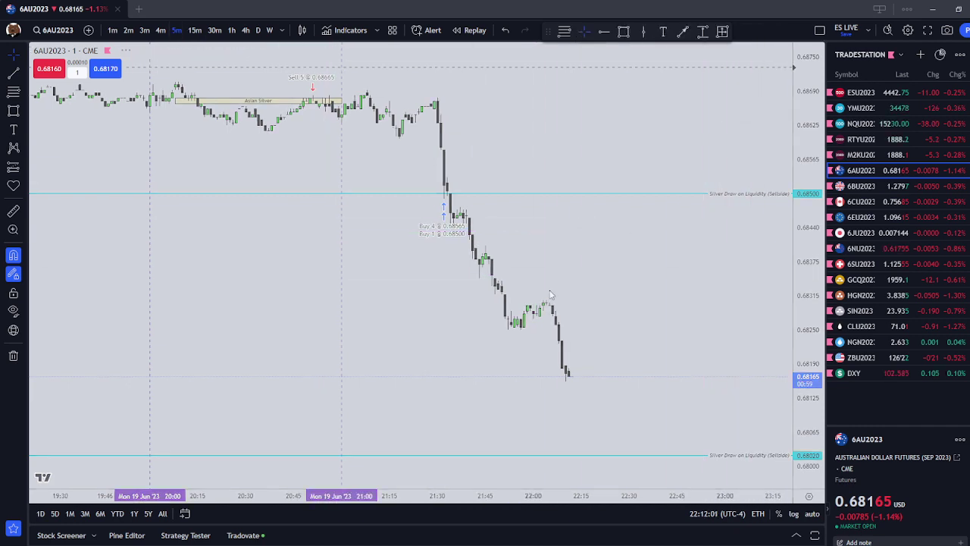
click(795, 535)
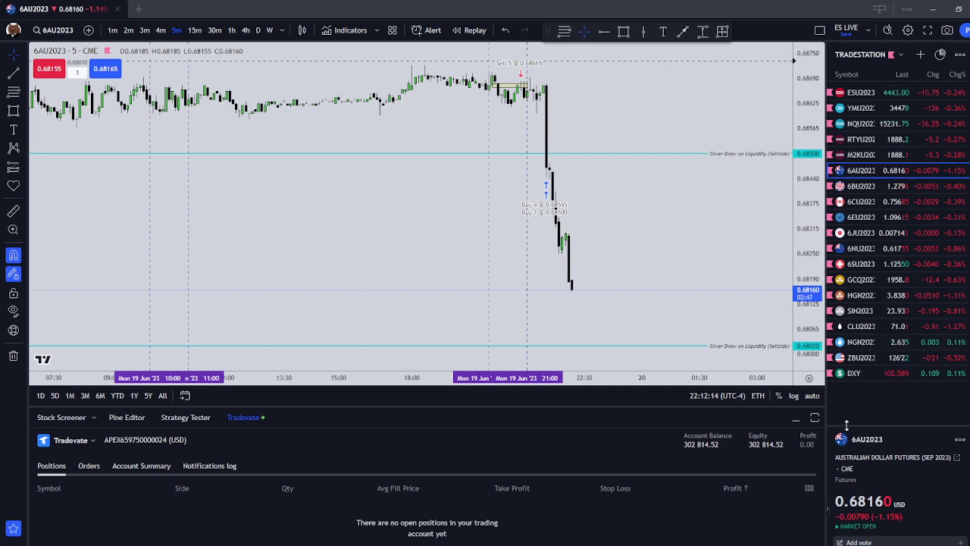
click(790, 422)
scroll(682, 318, down, 2)
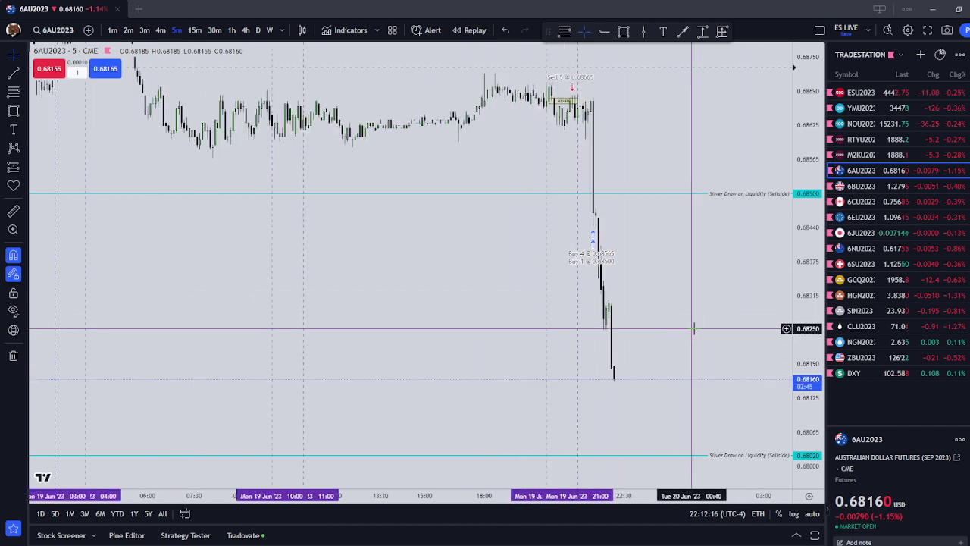
drag(813, 159, 819, 227)
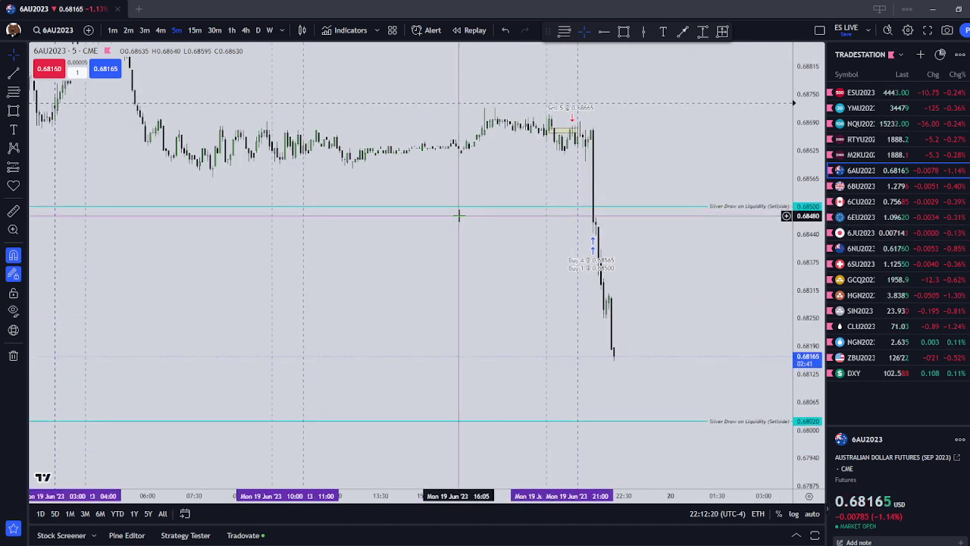
drag(679, 145, 638, 193)
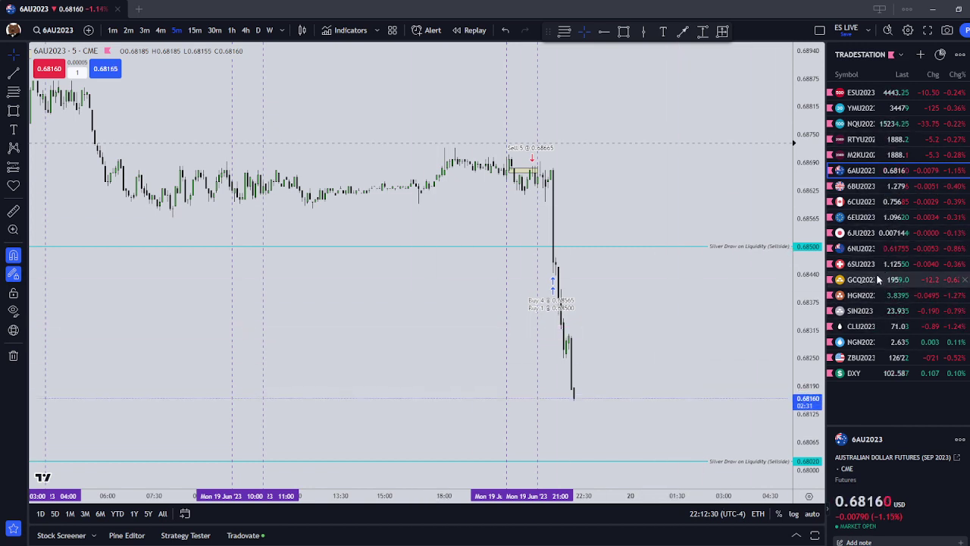
- Glance at the GCQ2023 trade, and examine the NQU2023 sell and buy executions on the 1-minute and 5-minute timeframes
click(878, 279)
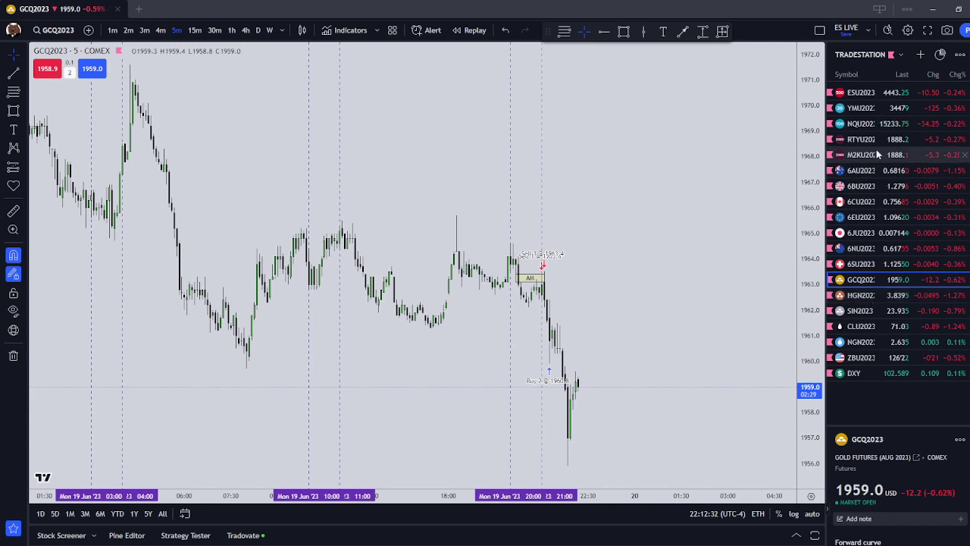
click(875, 126)
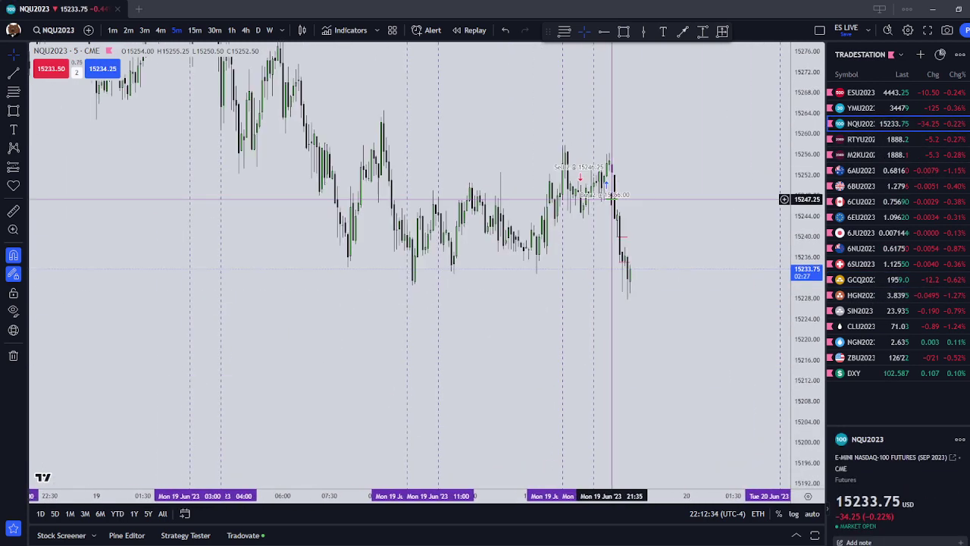
click(111, 31)
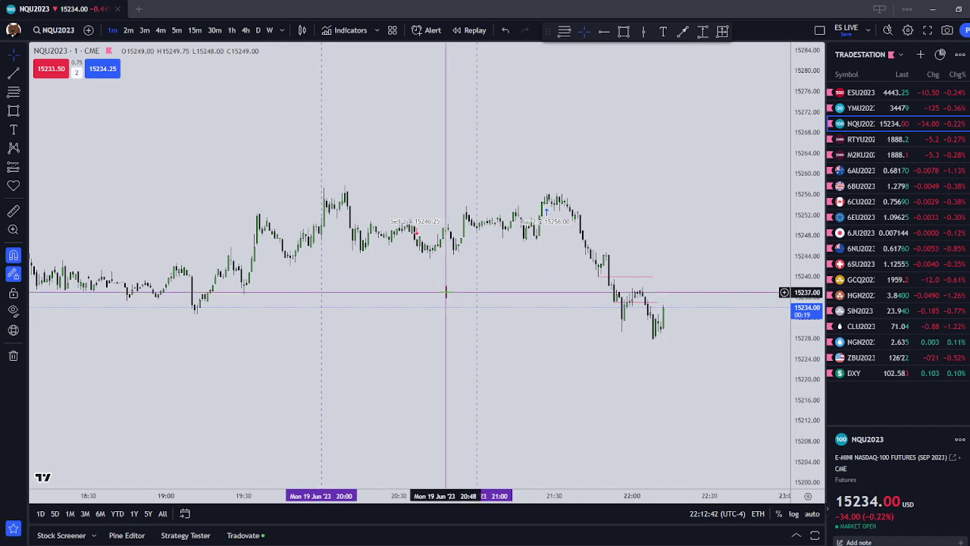
scroll(466, 287, down, 2)
drag(486, 295, 509, 347)
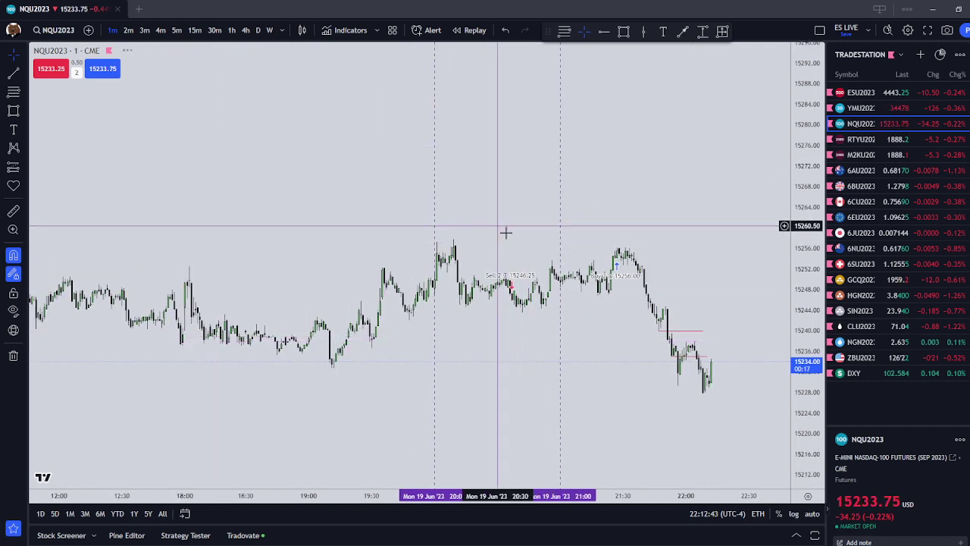
drag(804, 348, 803, 91)
drag(718, 274, 690, 132)
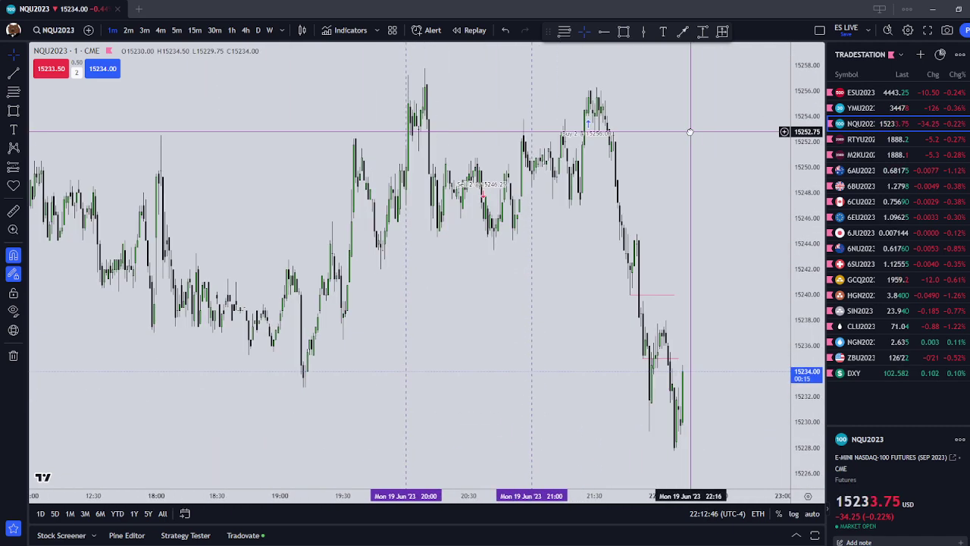
click(175, 30)
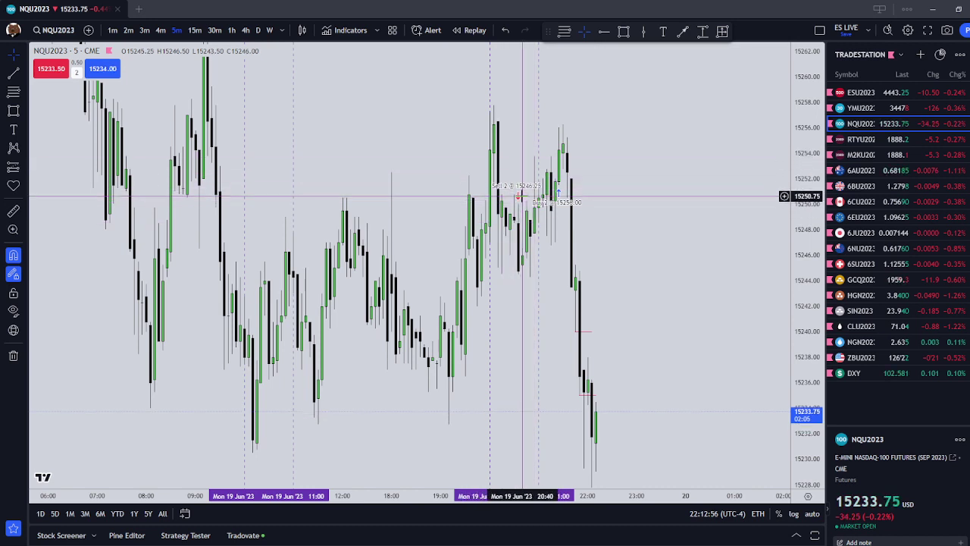
- Switch NQU2023 to the 2-minute timeframe and draw a rectangle from about 15253.50 down to 15250.00, spanning 20:10 to 21:00
click(128, 30)
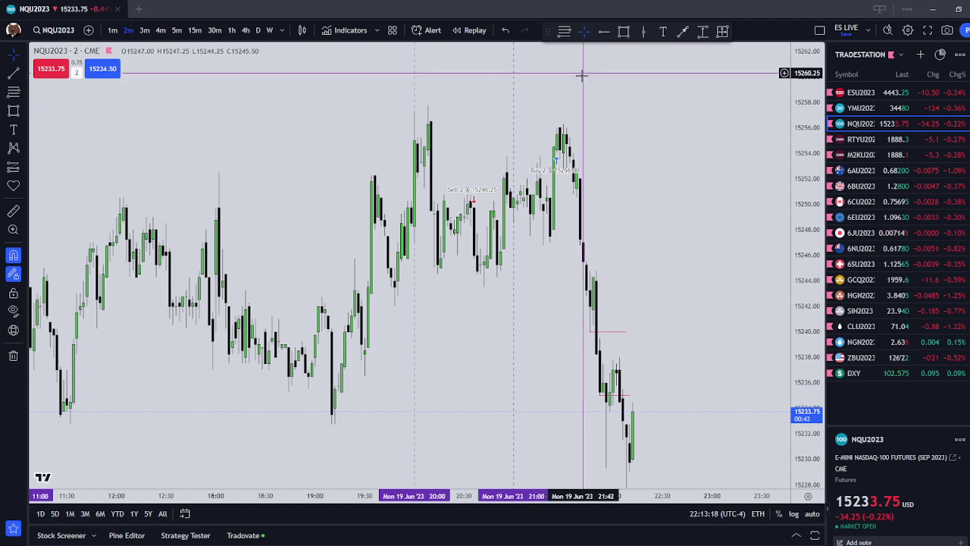
scroll(582, 76, down, 3)
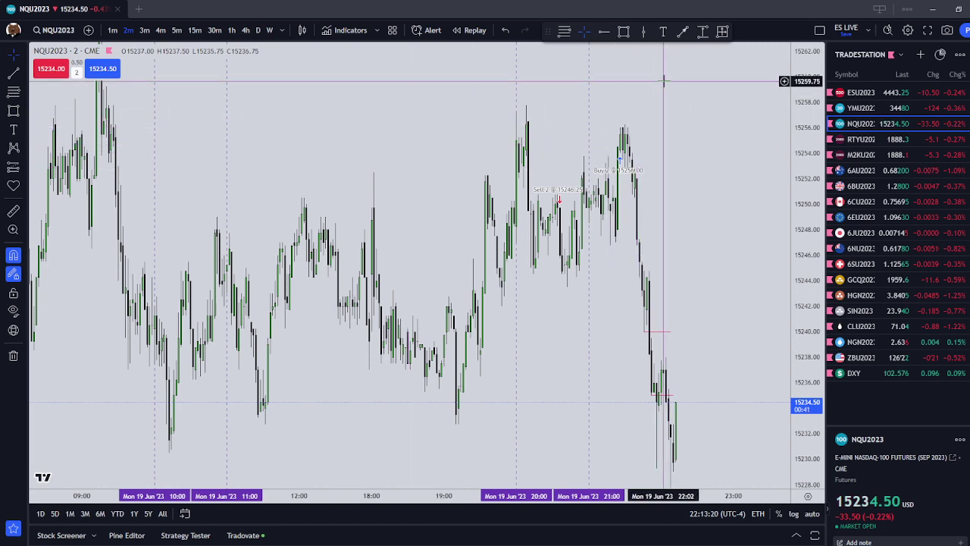
scroll(708, 157, up, 1)
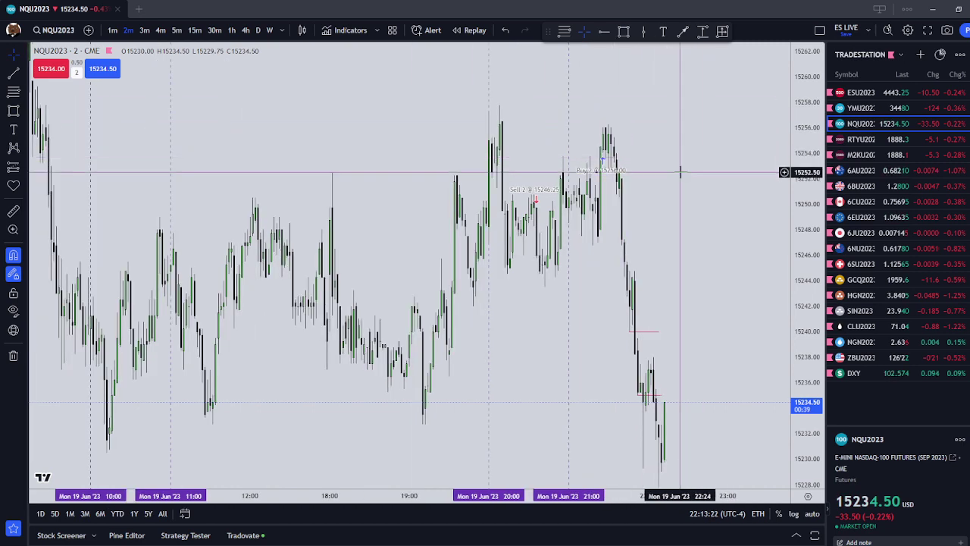
drag(680, 163, 678, 191)
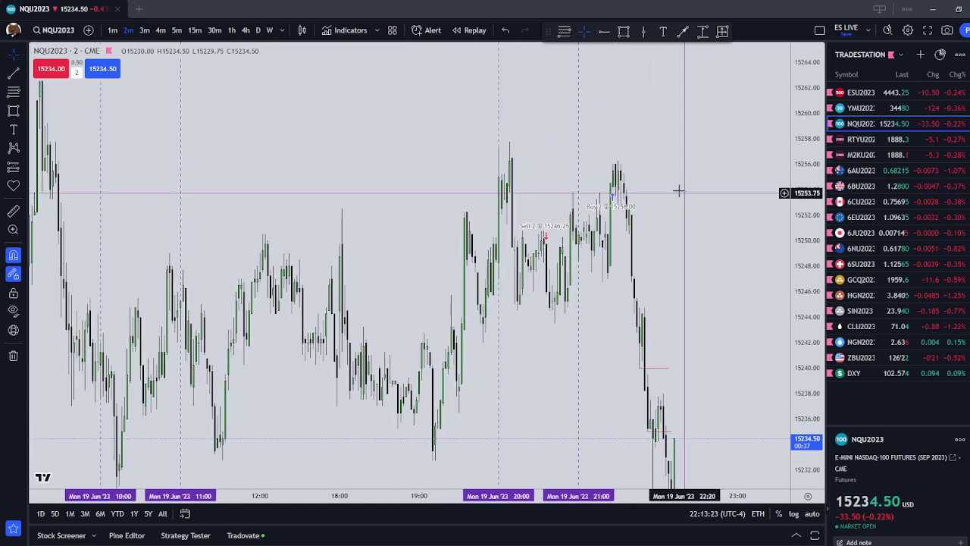
click(13, 111)
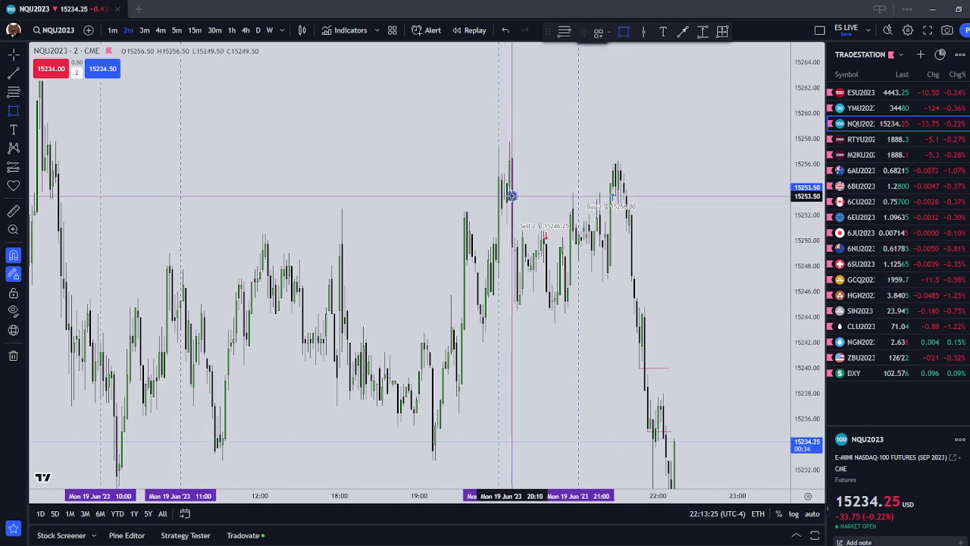
mouse_move(511, 195)
mouse_down()
mouse_move(520, 241)
mouse_move(570, 218)
mouse_up()
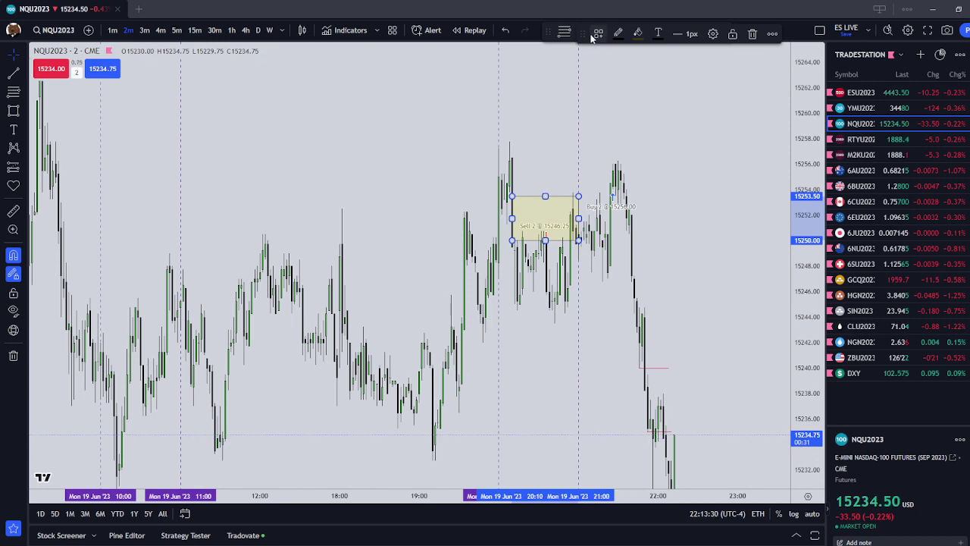
- Apply the ASIAN SILVER template to the rectangle, and extend its start to 20:00 and its upper edge to 15253.75
click(597, 34)
click(626, 96)
click(598, 34)
click(629, 98)
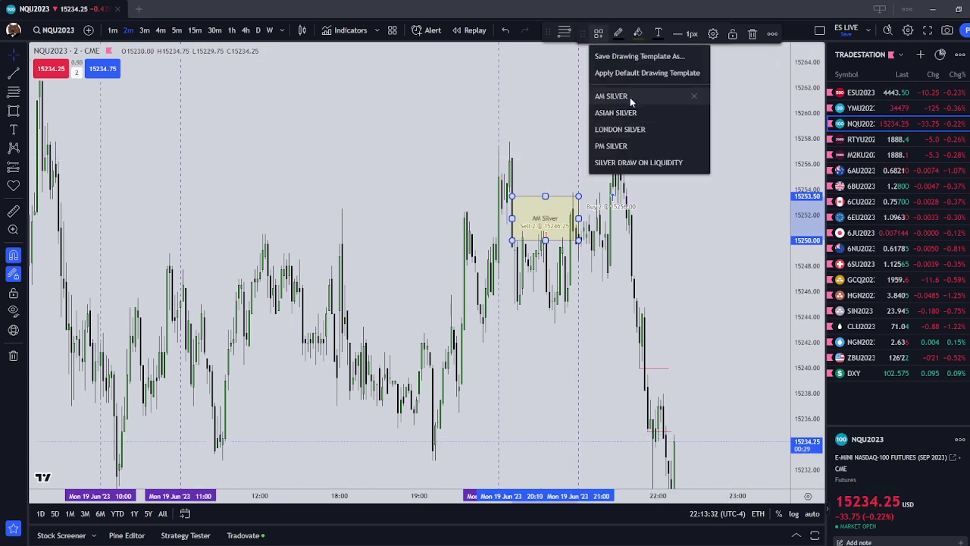
click(629, 112)
right_click(708, 121)
click(699, 189)
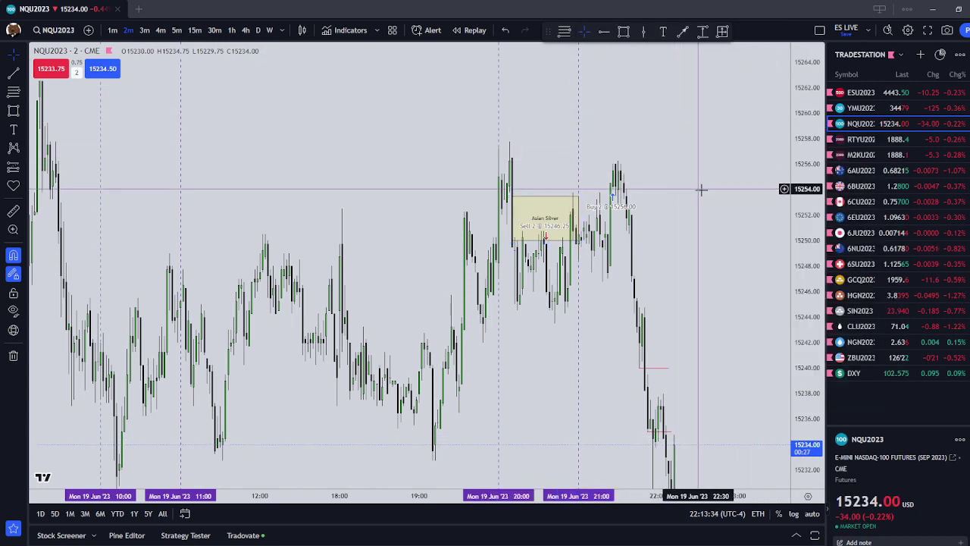
drag(512, 218, 539, 193)
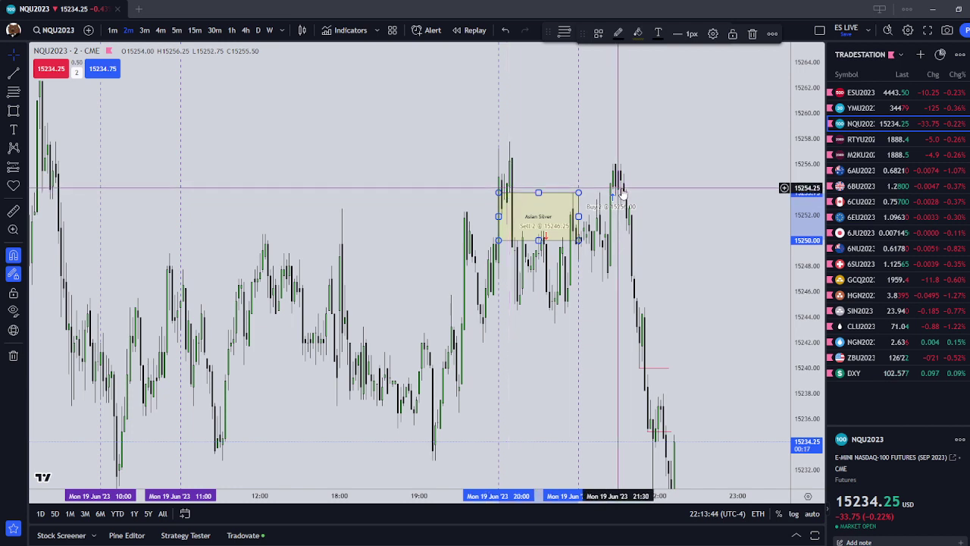
click(653, 189)
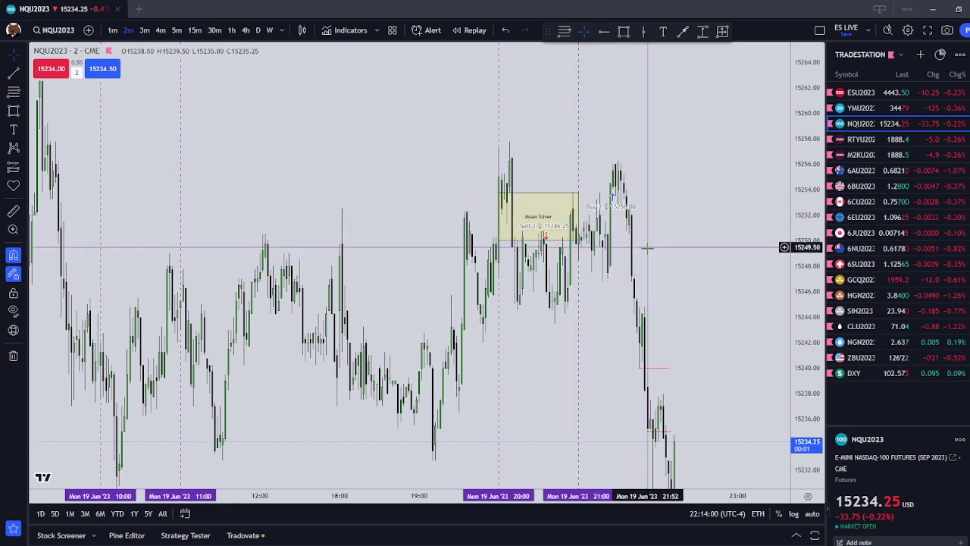
- Examine the NQU2023 sell and buy executions against the Asian Silver zone and the surrounding 2-minute price action
drag(647, 248, 623, 170)
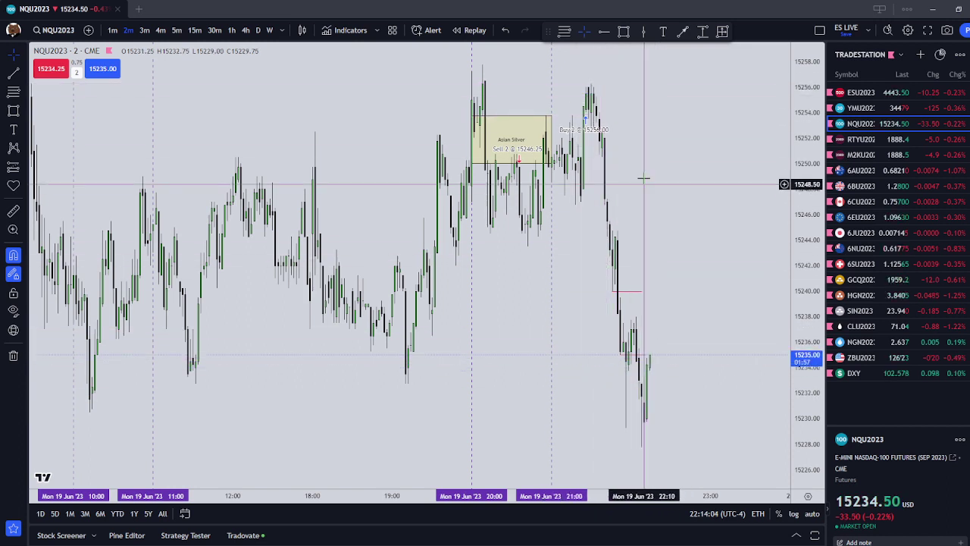
drag(551, 81, 574, 175)
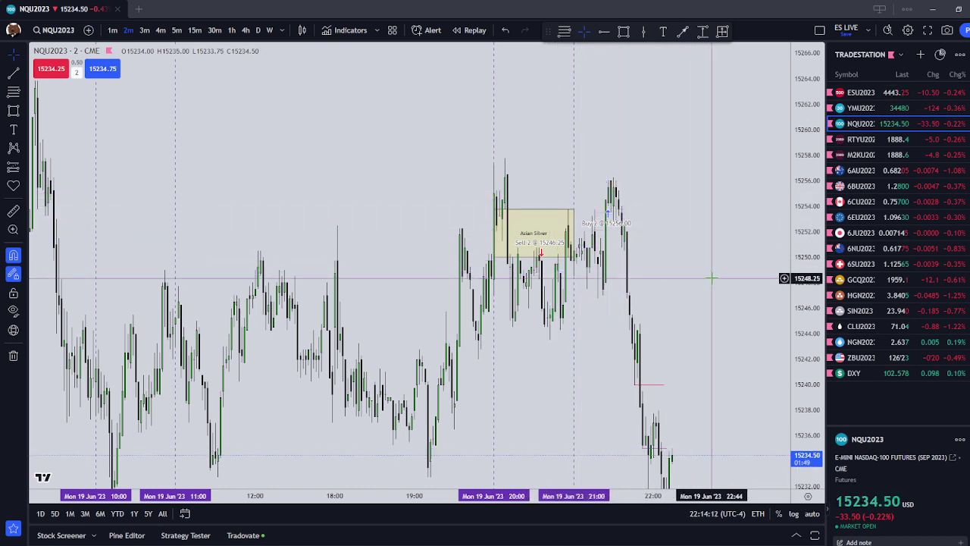
drag(708, 277, 701, 269)
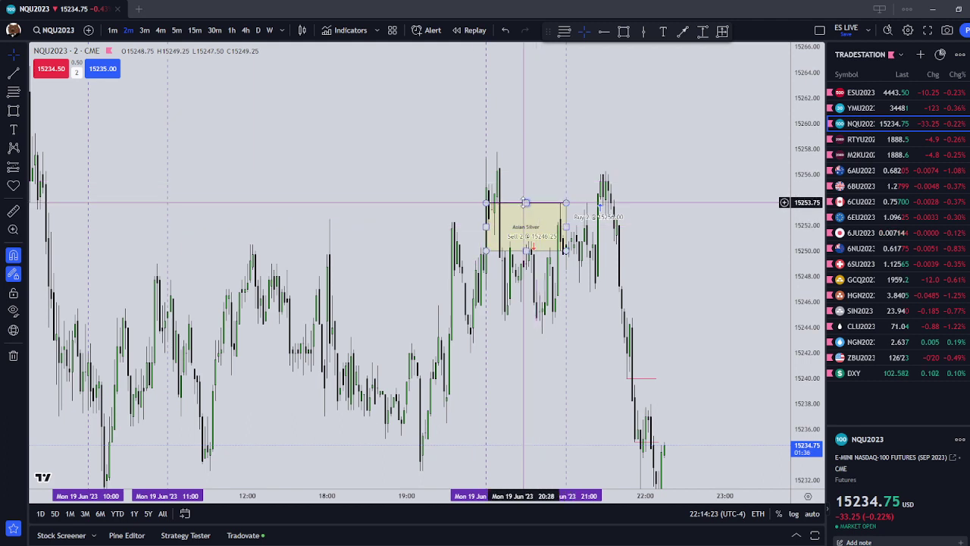
scroll(524, 202, down, 2)
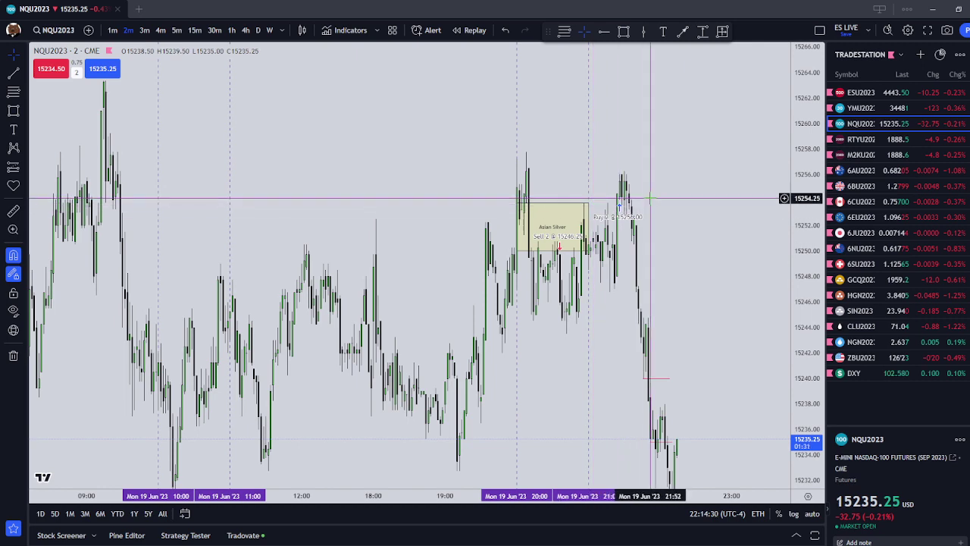
drag(694, 189, 684, 149)
scroll(684, 149, down, 2)
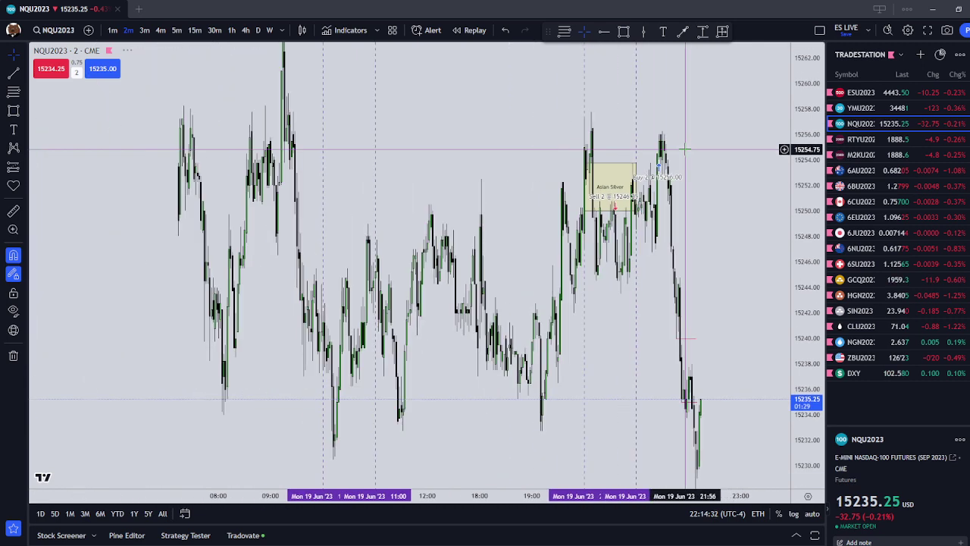
scroll(397, 169, up, 2)
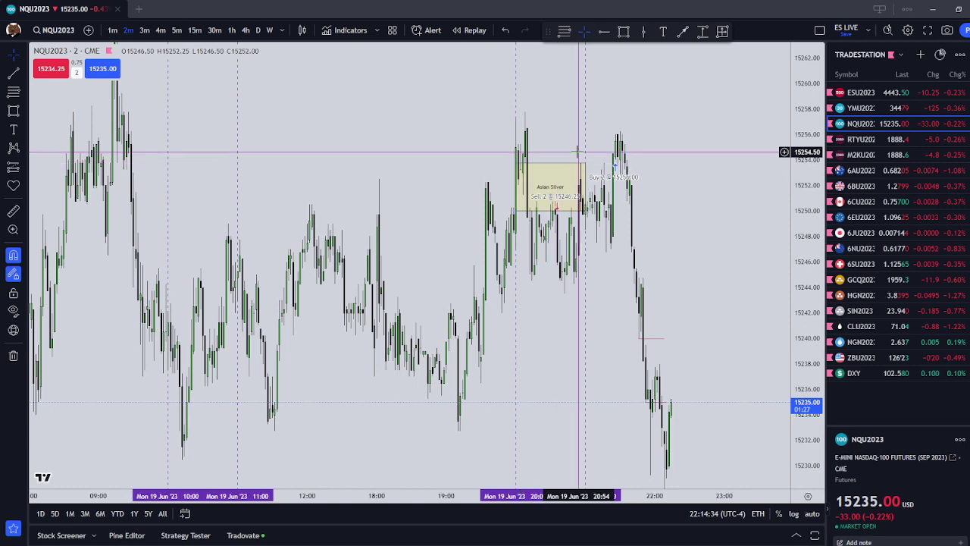
scroll(649, 348, up, 2)
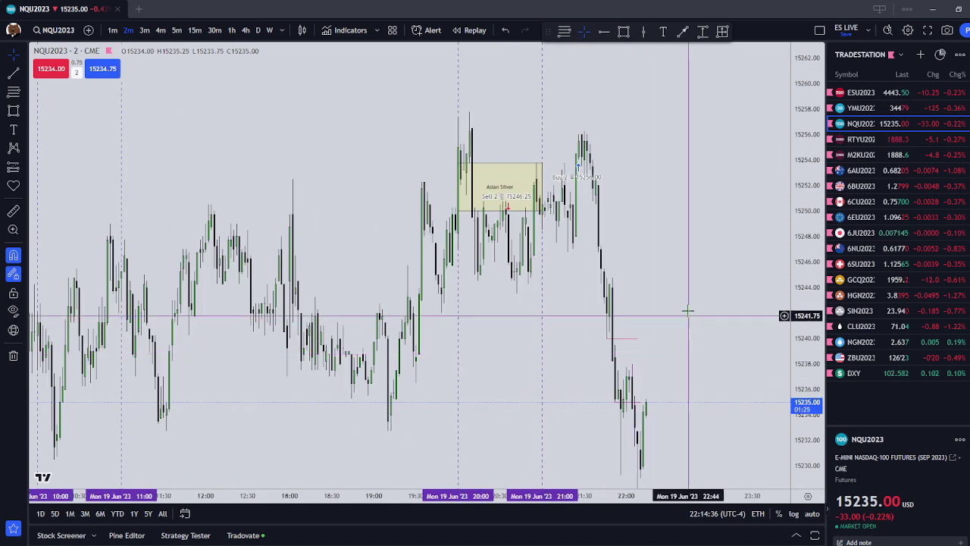
drag(689, 311, 643, 286)
scroll(668, 230, up, 1)
scroll(639, 279, down, 3)
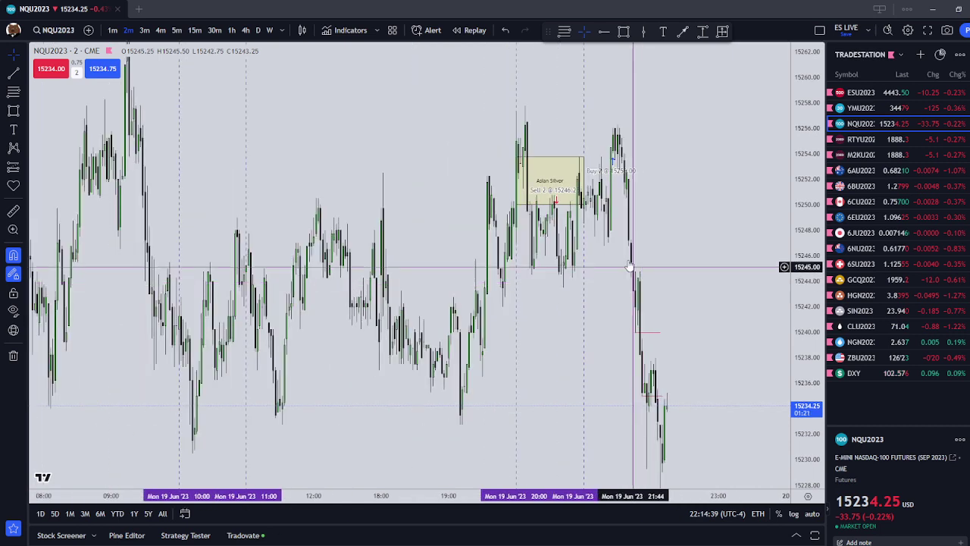
- Check the Asian Silver zone's start against the 20:00 session line on a vertically compressed NQU2023 chart
click(583, 178)
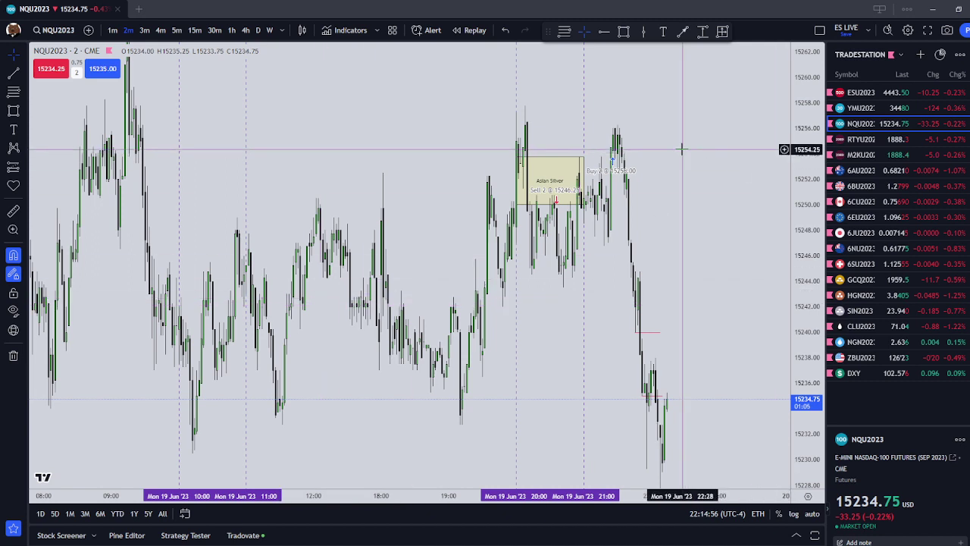
scroll(681, 153, up, 1)
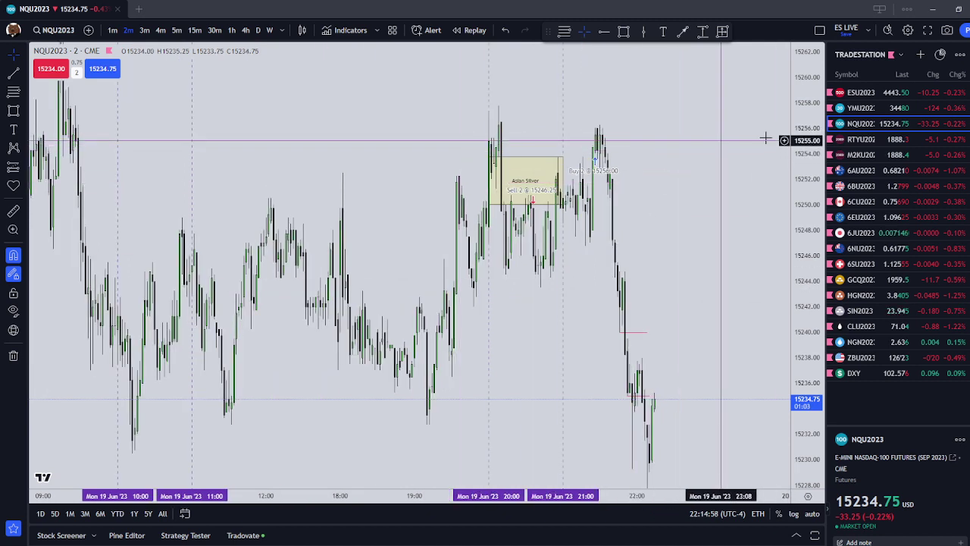
drag(801, 158, 799, 264)
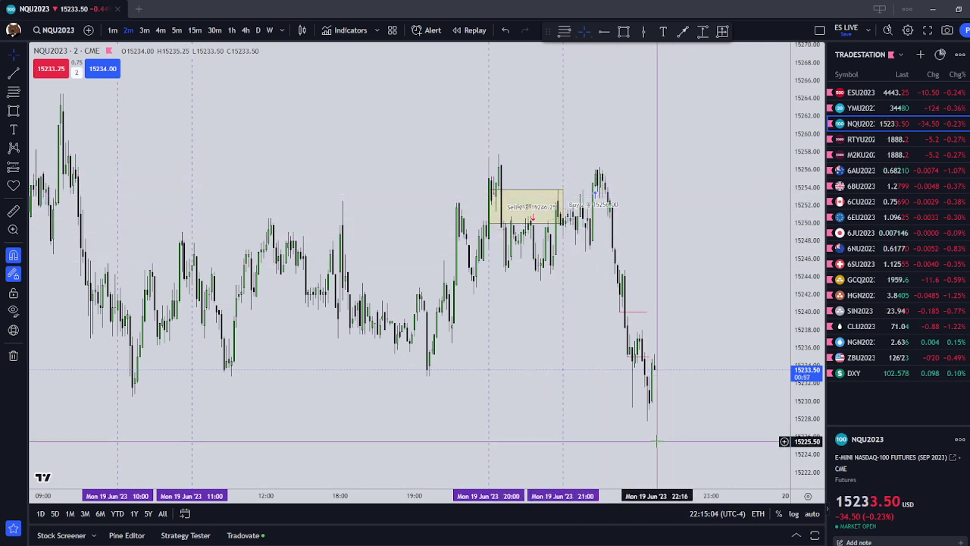
click(547, 214)
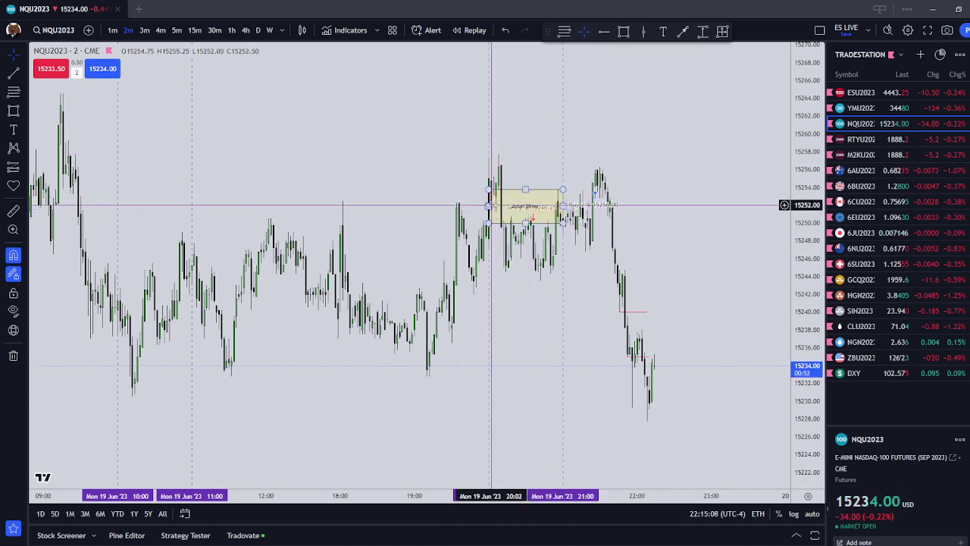
drag(489, 206, 486, 207)
click(644, 210)
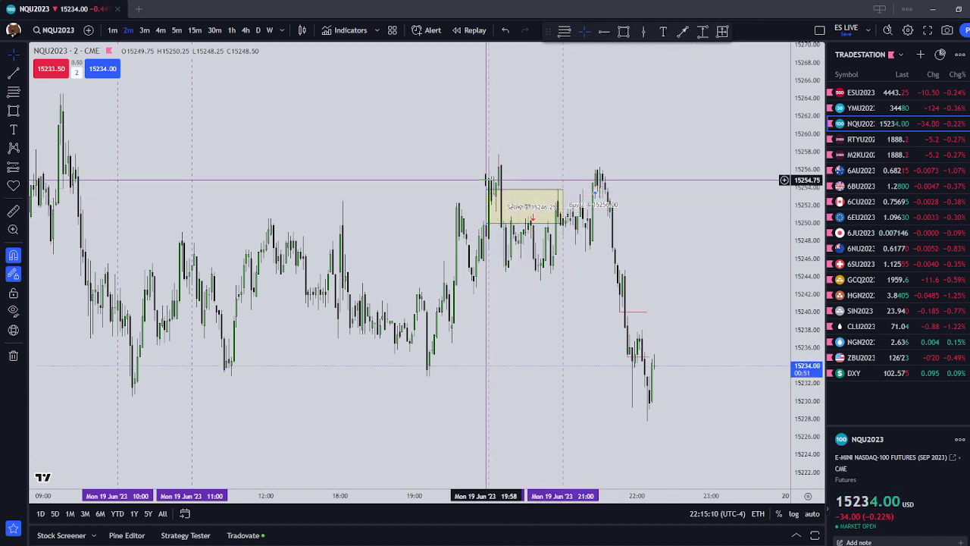
- Compare the Silver zones and executed trades on the 6AU2023 and GCQ2023 charts, returning to 6AU2023
click(860, 170)
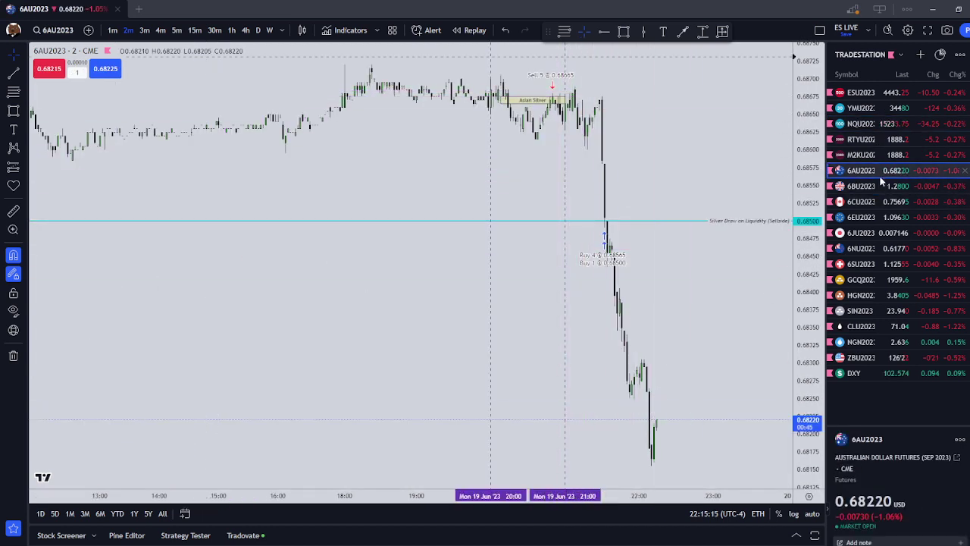
click(897, 280)
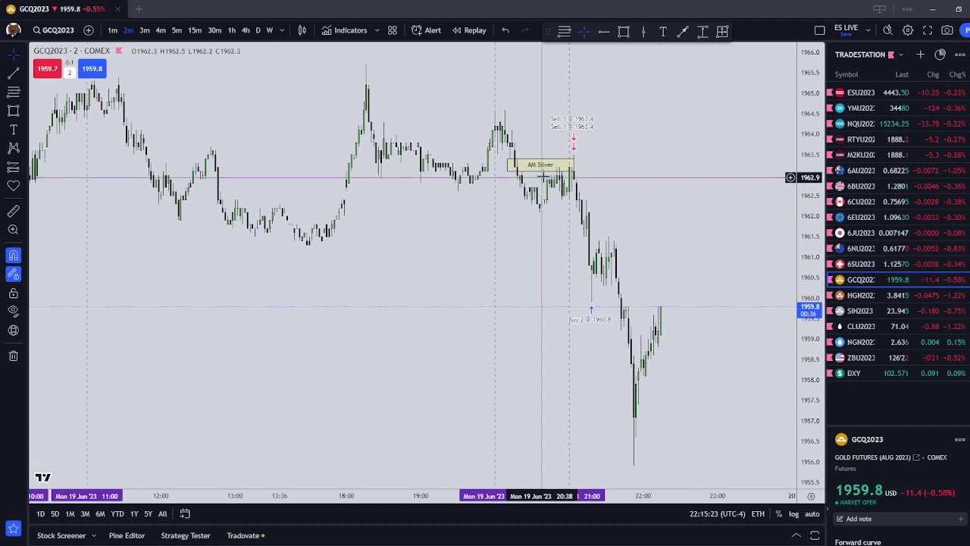
click(883, 171)
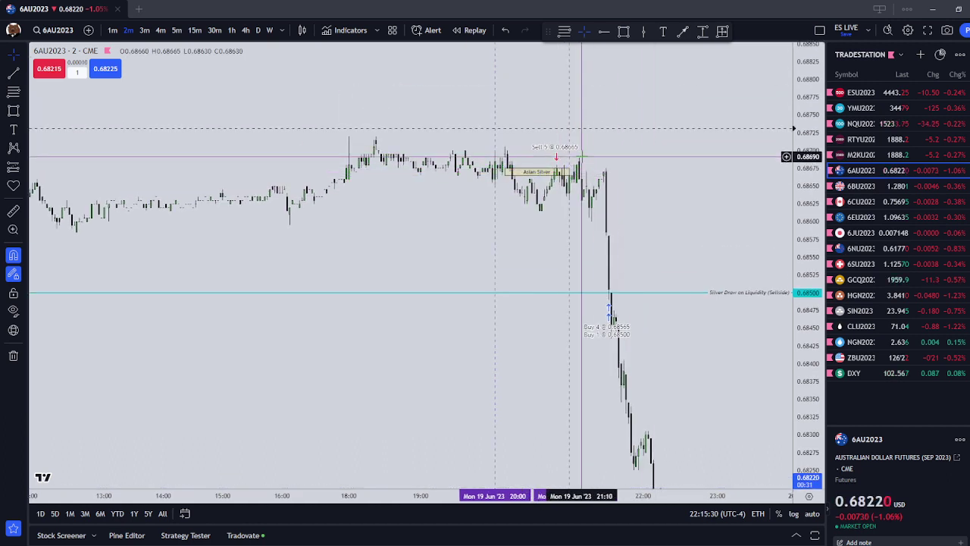
- Examine 6AU2023 price action around the Asian Silver zone, the sell entry and the sellside draw on liquidity at 0.68500
drag(693, 450, 650, 372)
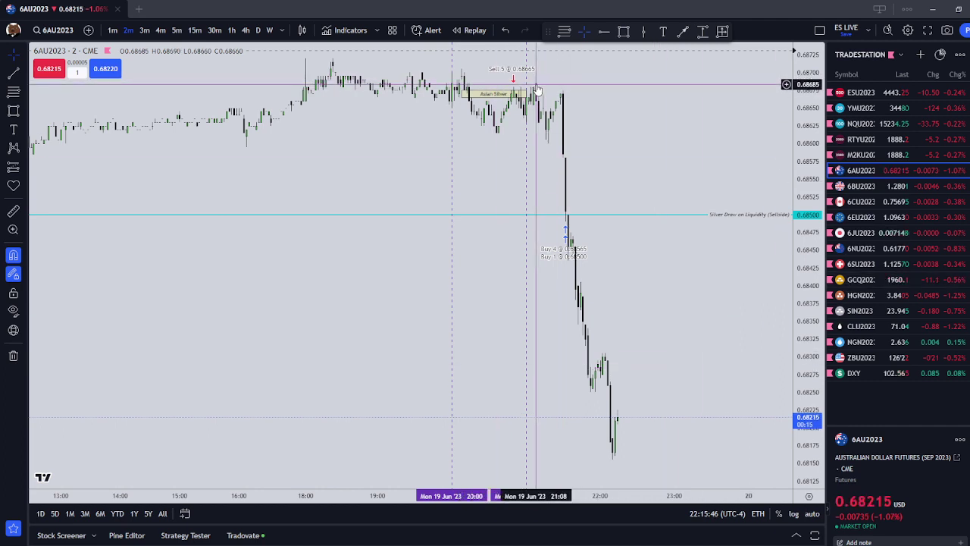
drag(469, 145, 486, 212)
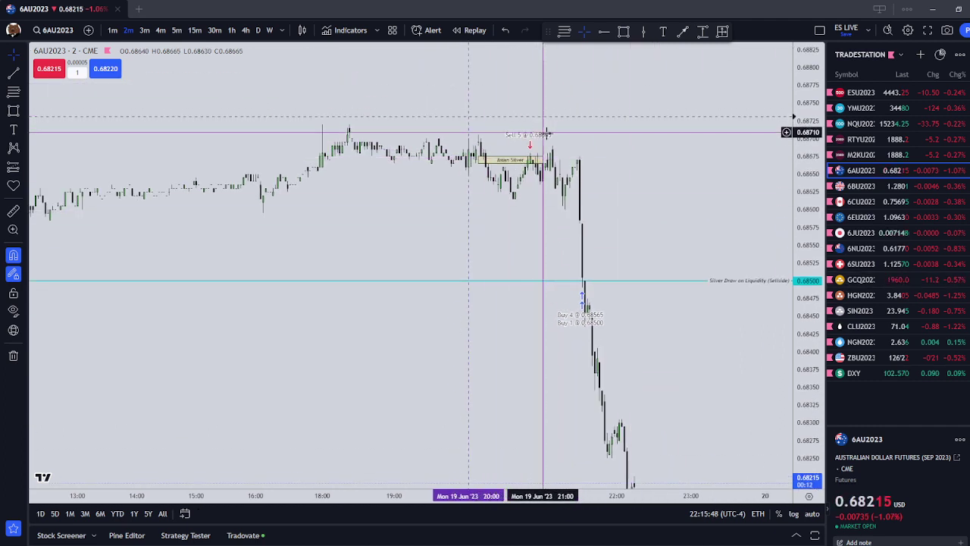
scroll(571, 141, down, 1)
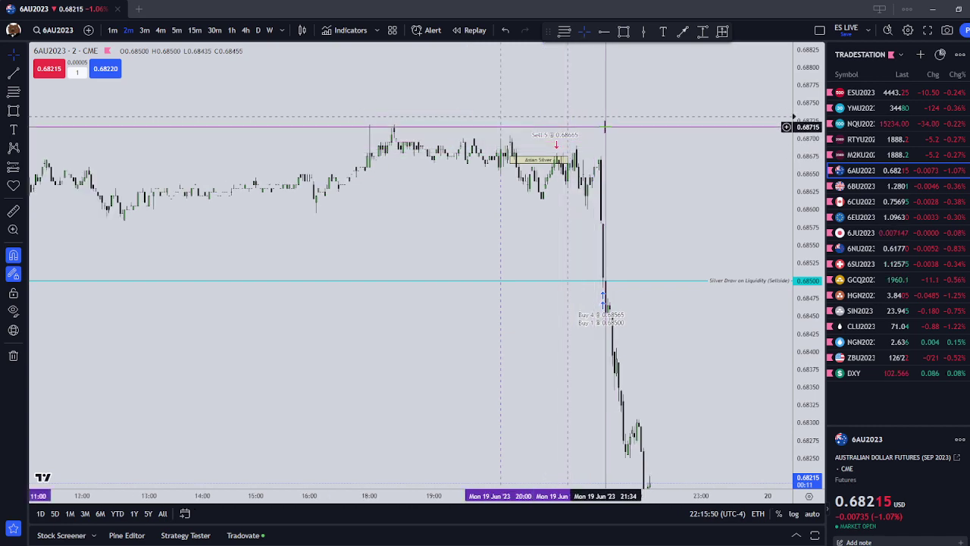
drag(630, 152, 682, 266)
scroll(772, 284, down, 2)
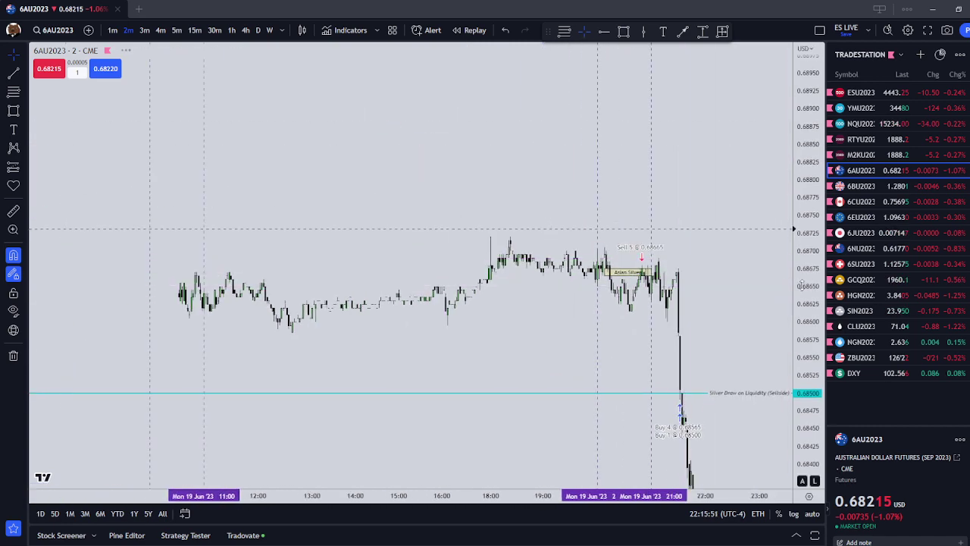
drag(806, 303, 806, 106)
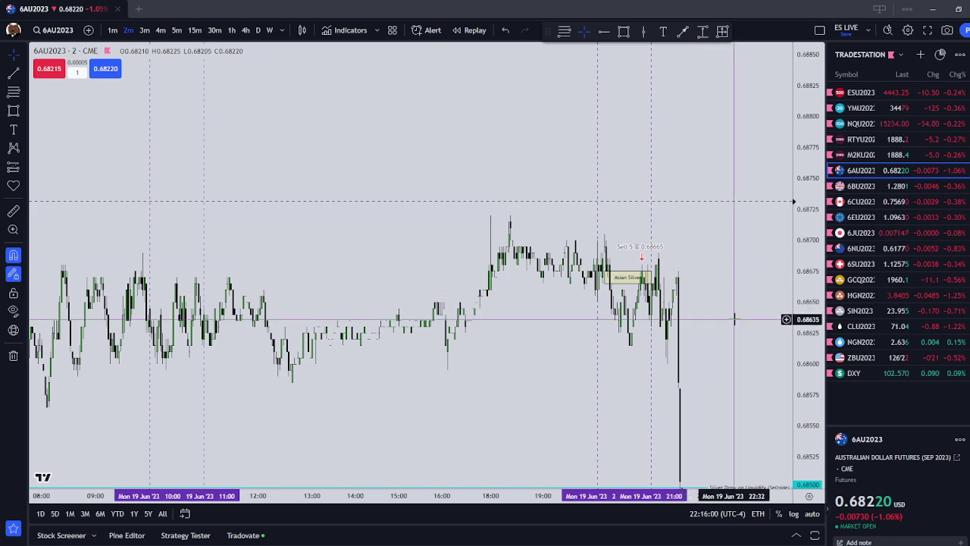
drag(728, 293, 652, 305)
drag(695, 333, 679, 275)
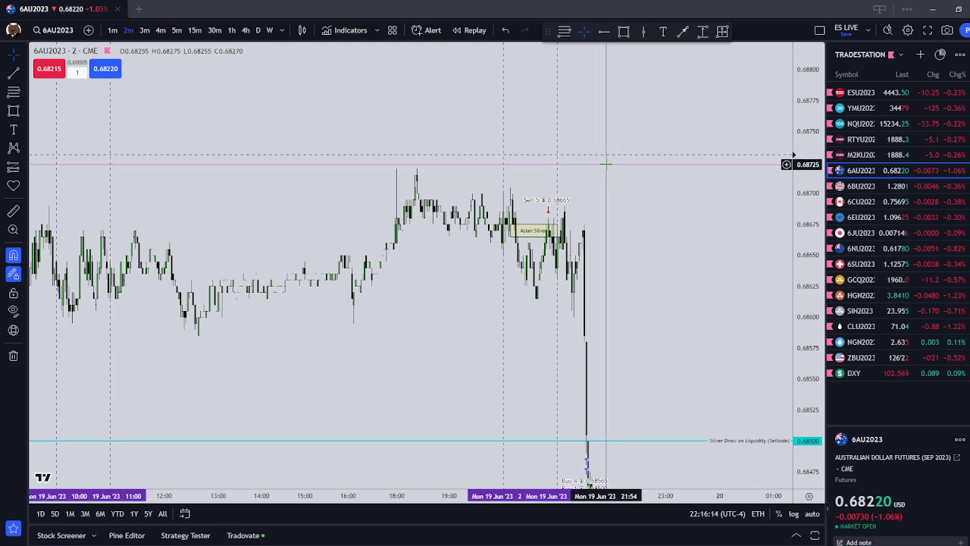
- Review the Asian Silver zones on the NQU2023 and 6JU2023 charts, and return to 6AU2023
click(864, 139)
click(863, 125)
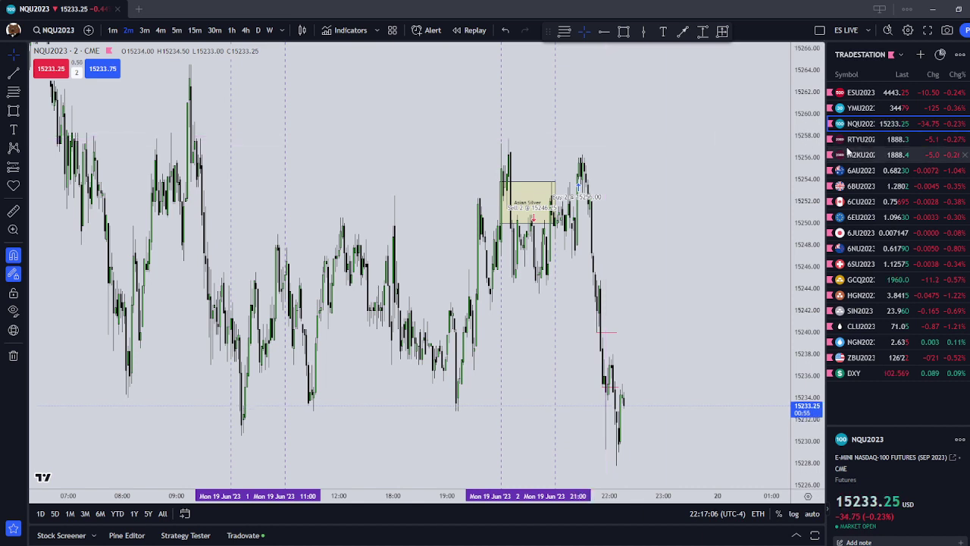
click(898, 233)
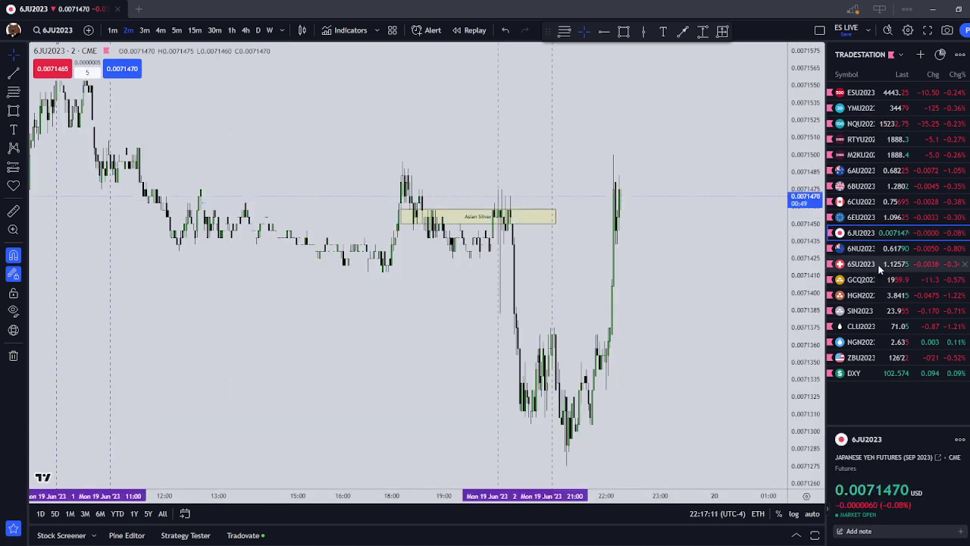
click(872, 173)
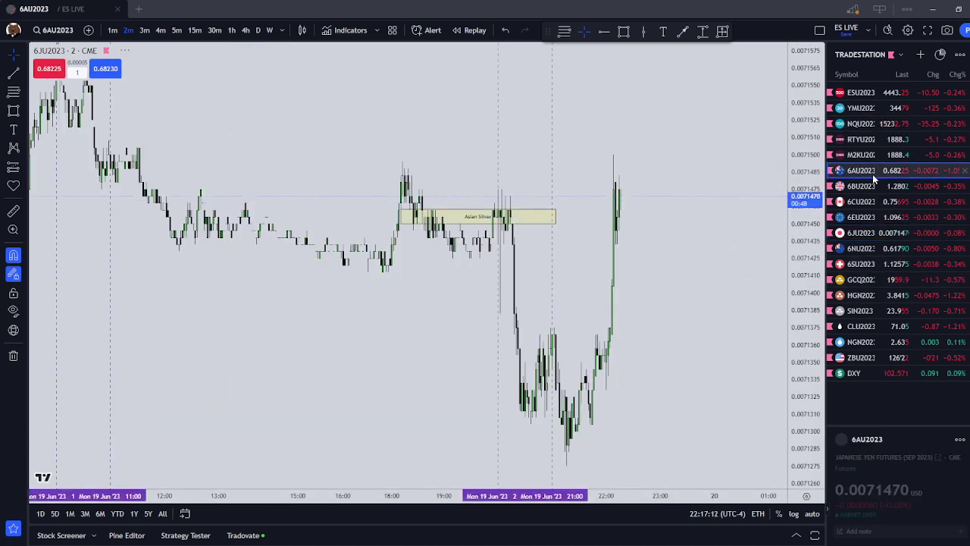
- Review the executed gold trade around the Silver zone on GCQ2023, and open the NQU2023 chart
click(881, 278)
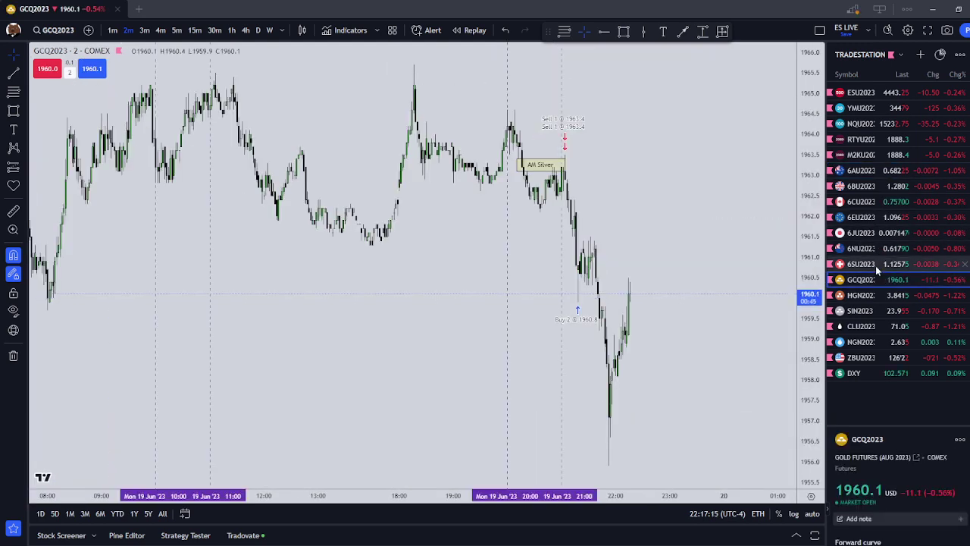
click(876, 110)
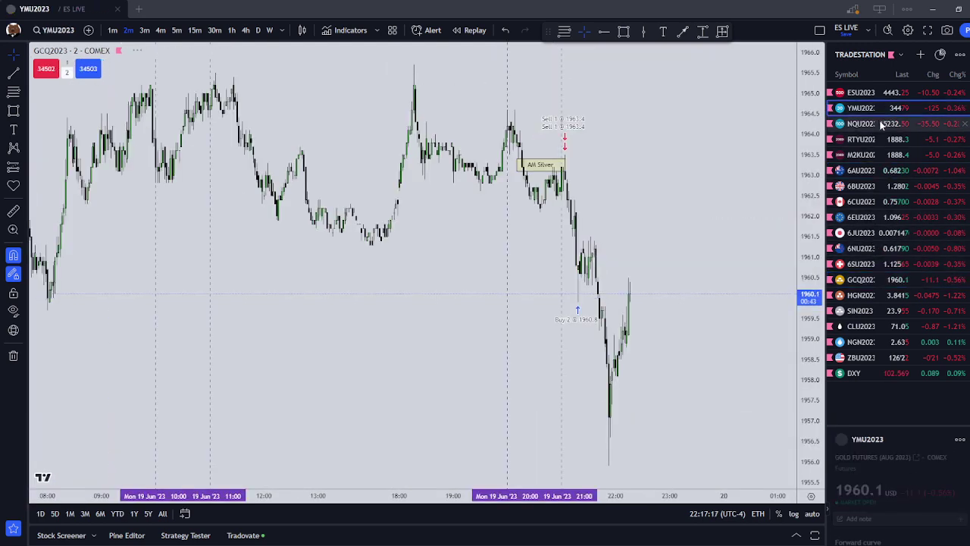
click(878, 124)
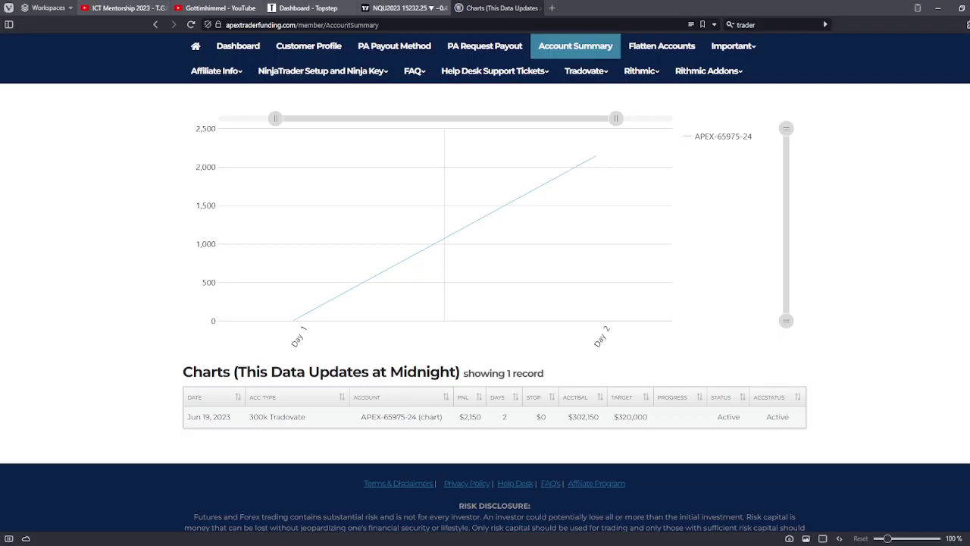
- Switch back to the one-minute NQU2023 chart in TradingView, review the trades around the Asian Silver zone, and collapse the trading panel
click(409, 11)
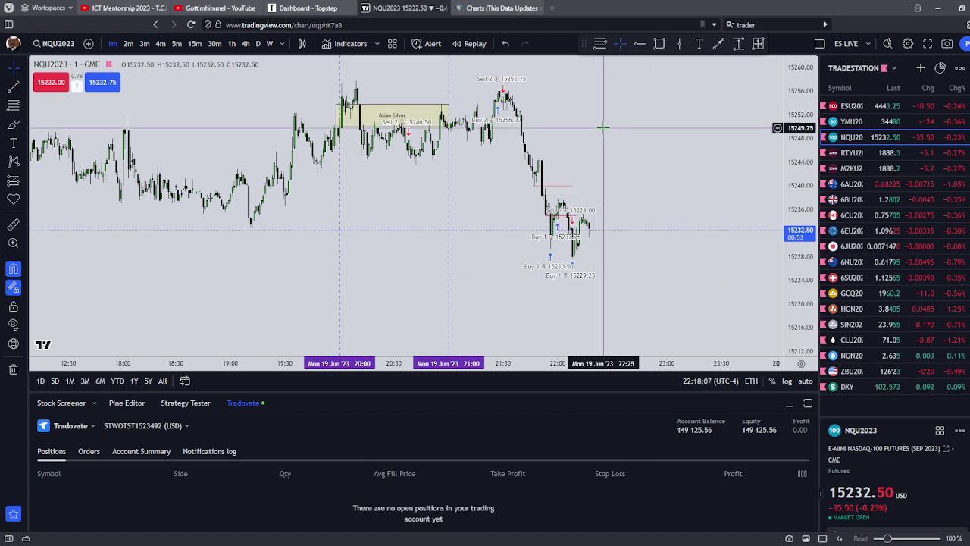
drag(559, 140, 653, 168)
scroll(619, 189, down, 1)
drag(618, 206, 611, 245)
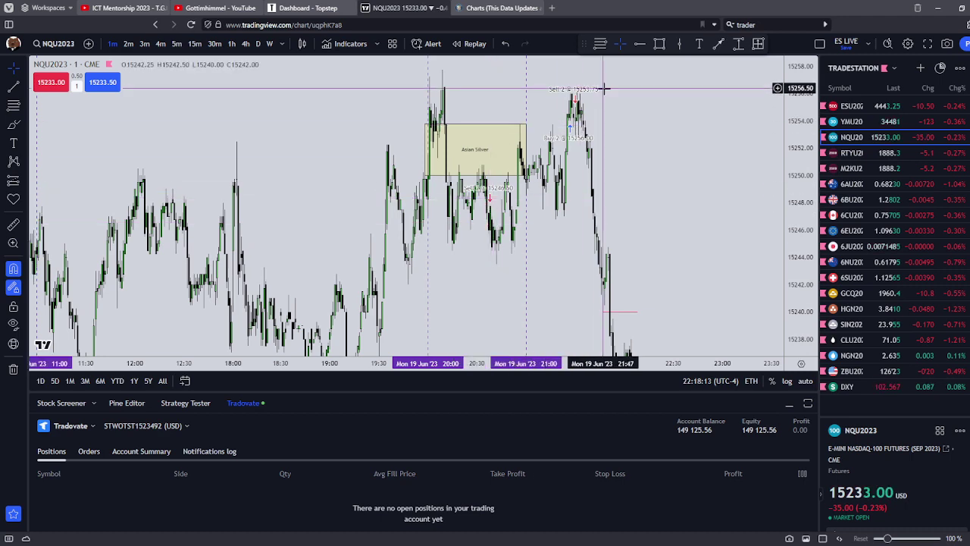
drag(604, 89, 608, 165)
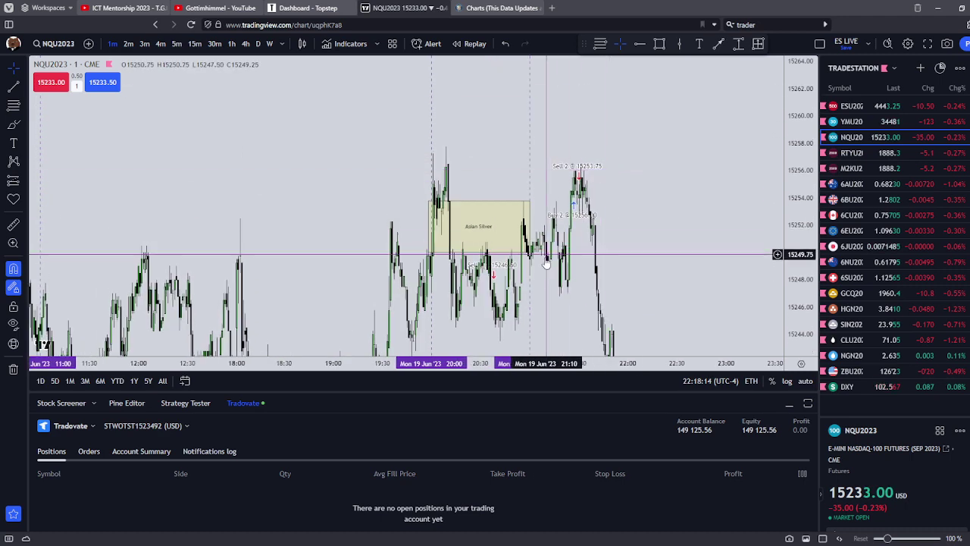
click(787, 403)
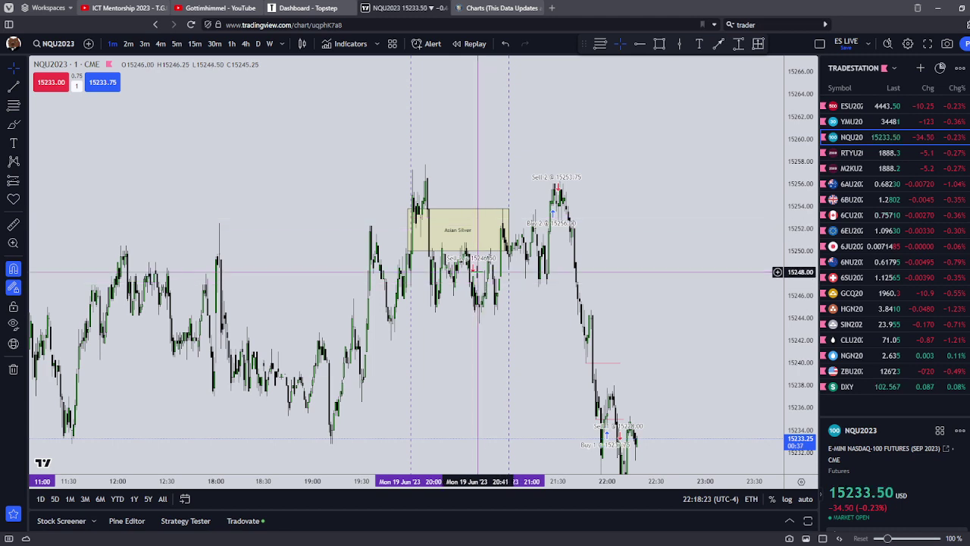
- Examine the executed NQU2023 trades and the lows beneath the Asian Silver zone on the five-minute chart
click(180, 44)
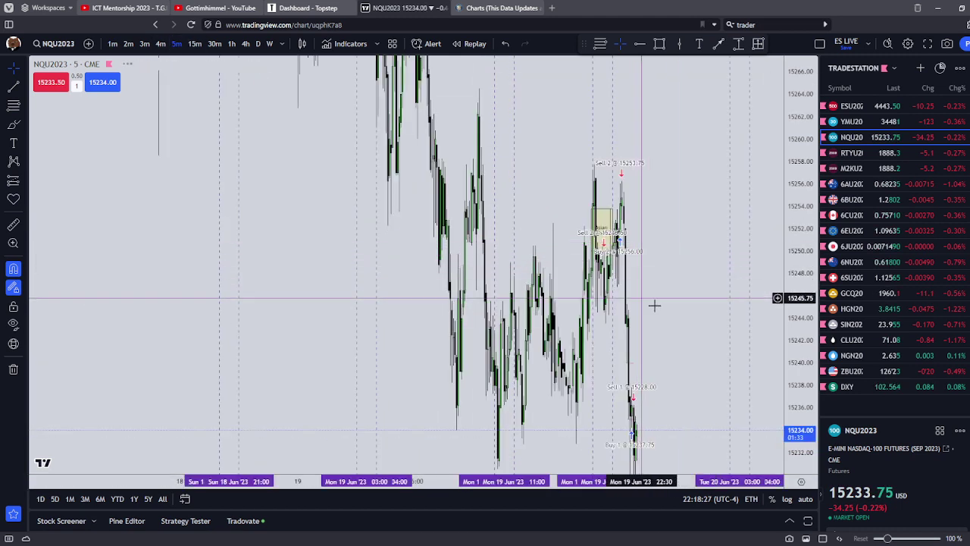
drag(743, 202, 715, 278)
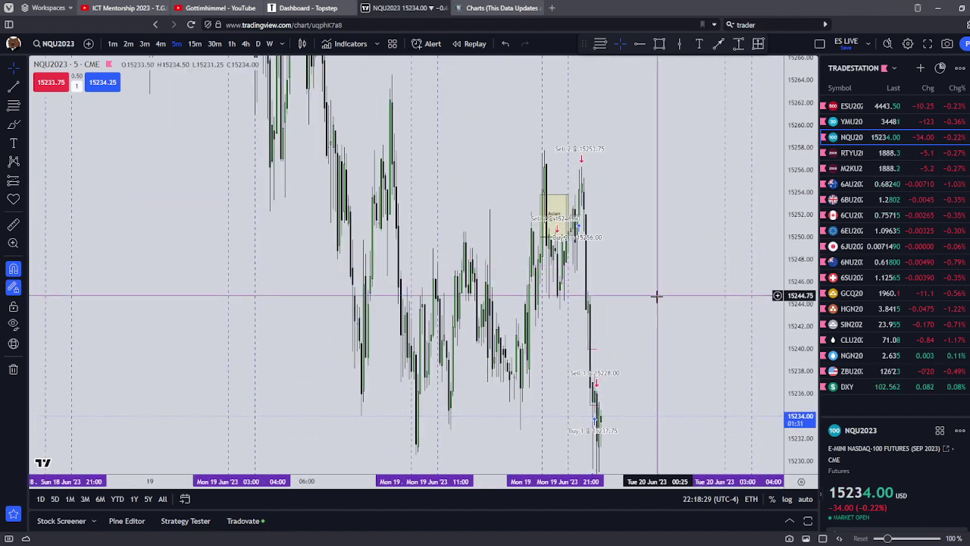
drag(618, 195, 575, 195)
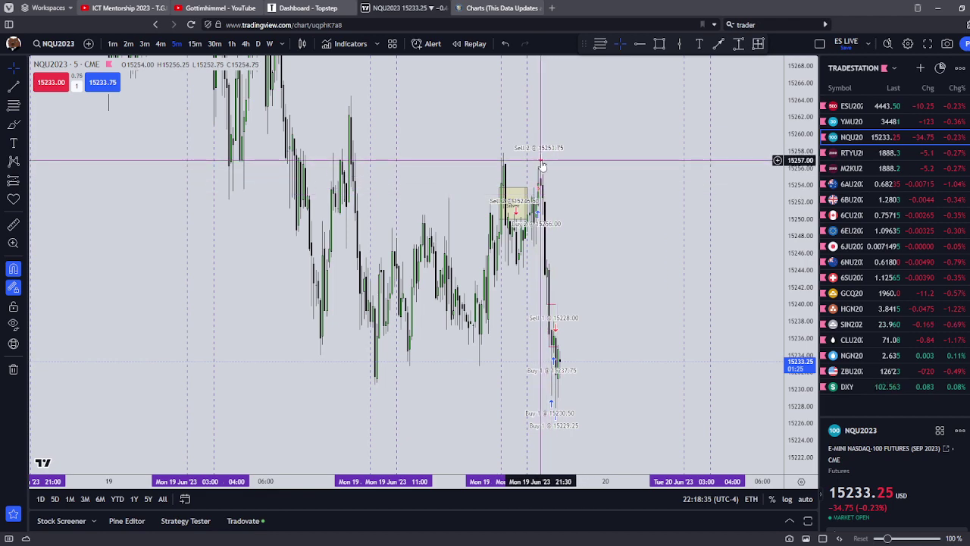
drag(630, 259, 660, 147)
scroll(660, 147, up, 4)
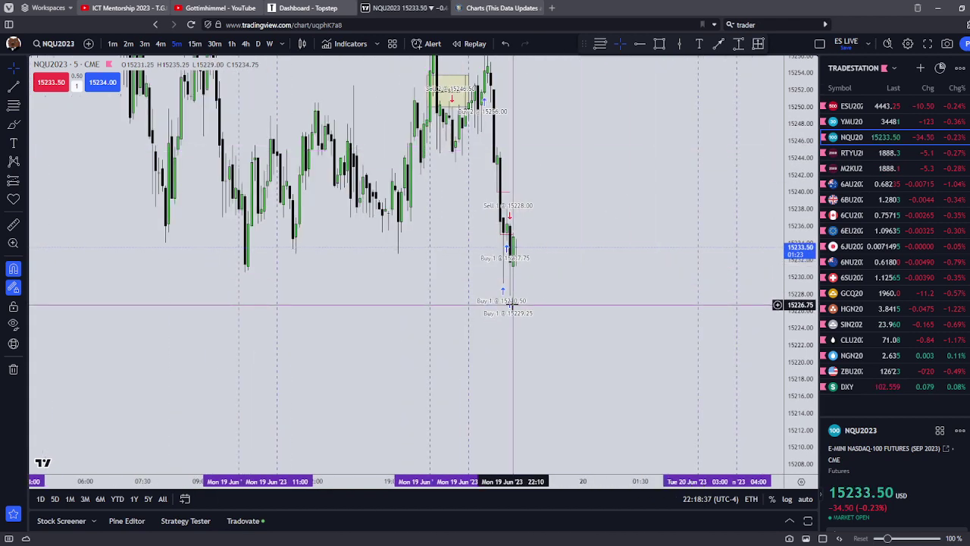
scroll(576, 310, up, 2)
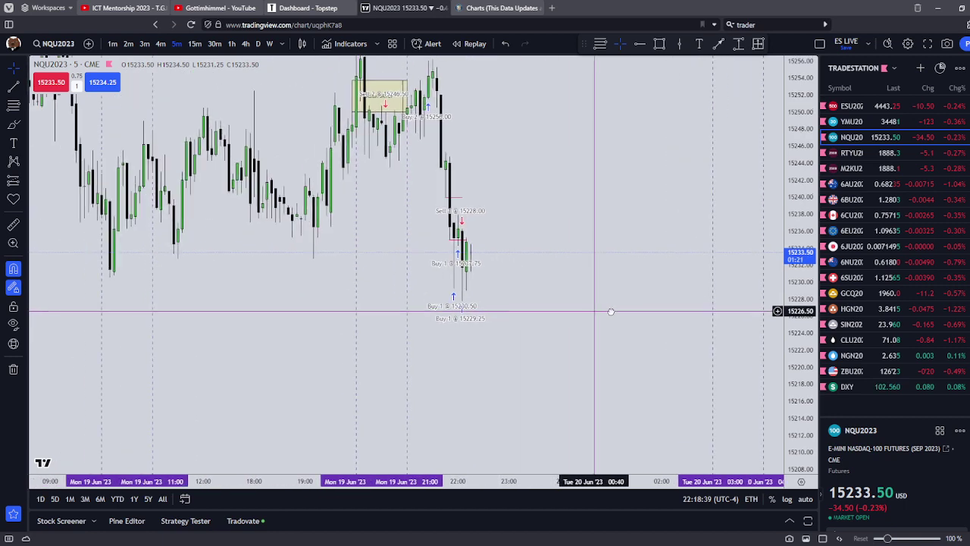
drag(610, 310, 661, 312)
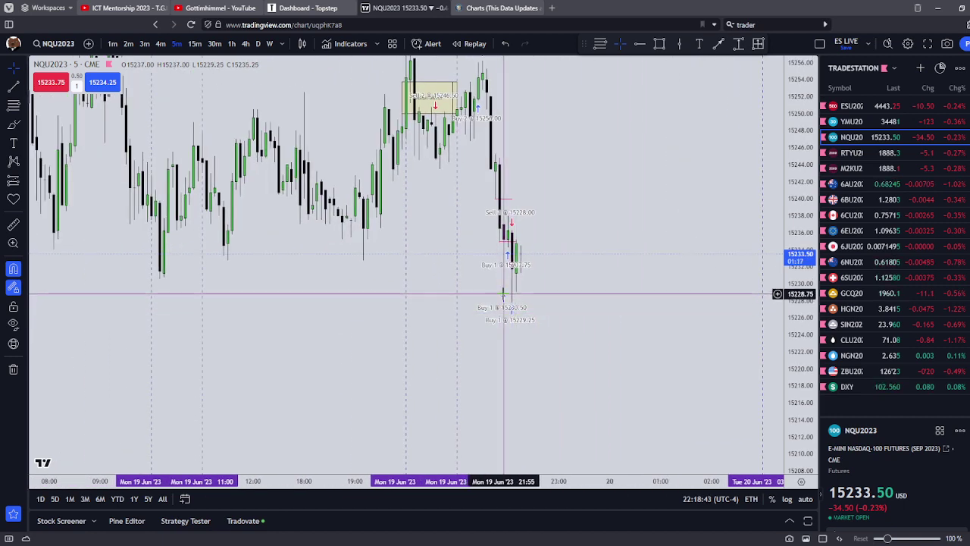
scroll(559, 290, left, 2)
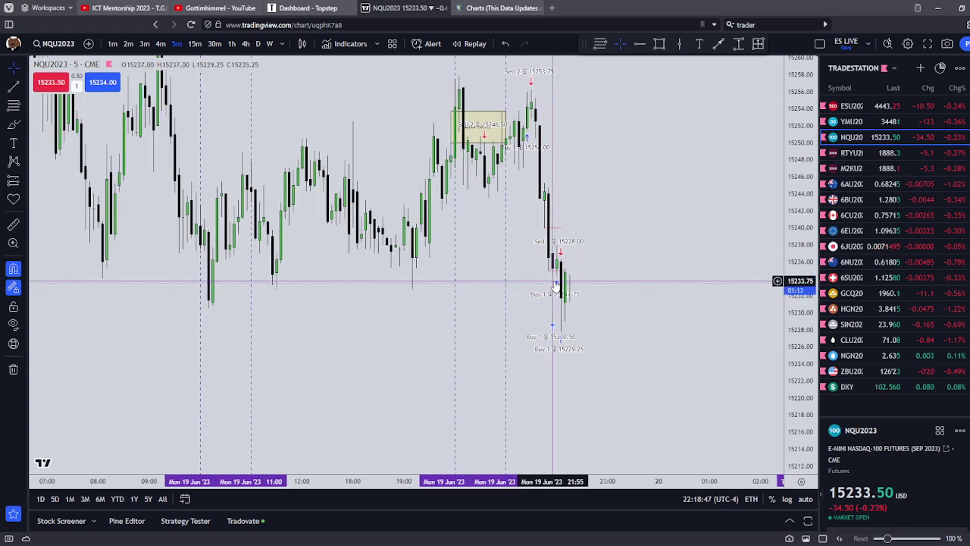
scroll(576, 285, right, 3)
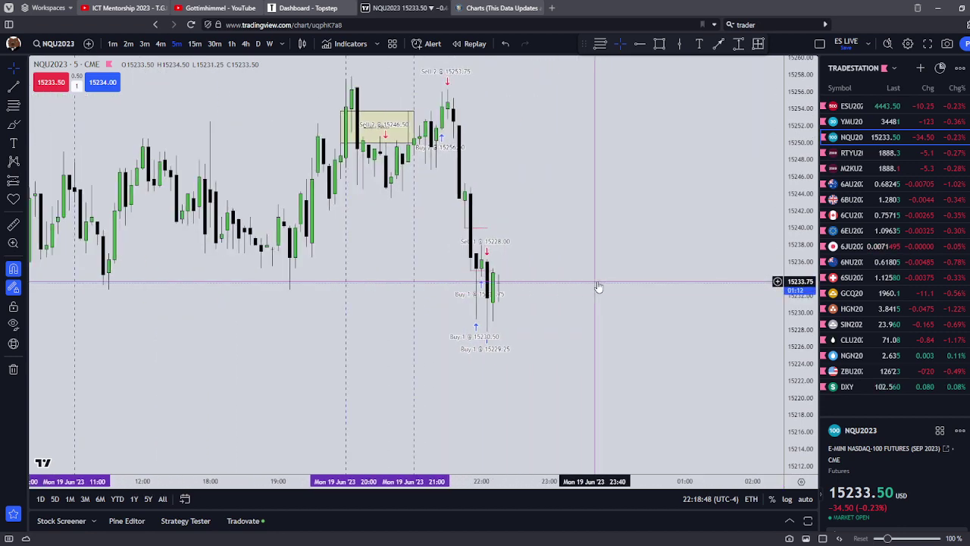
- Examine the NQU2023 sell-off from the sell entry at 15253.75 to the buy exits on the one-minute chart
click(111, 43)
scroll(507, 303, left, 5)
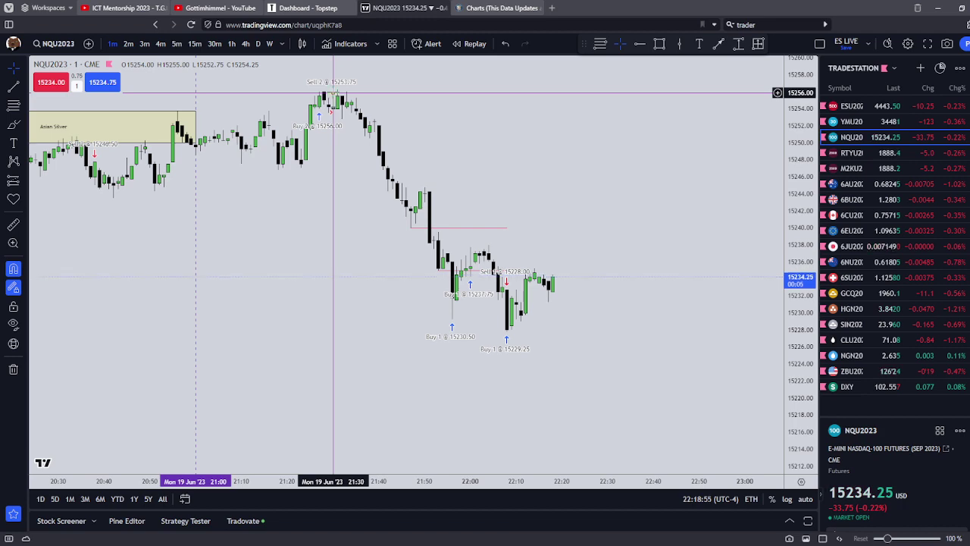
scroll(576, 337, down, 3)
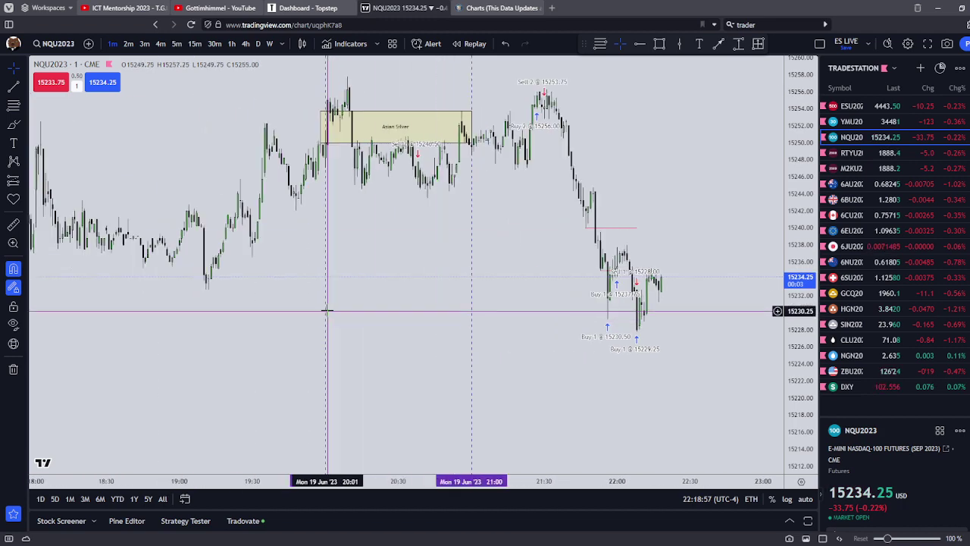
scroll(598, 333, down, 2)
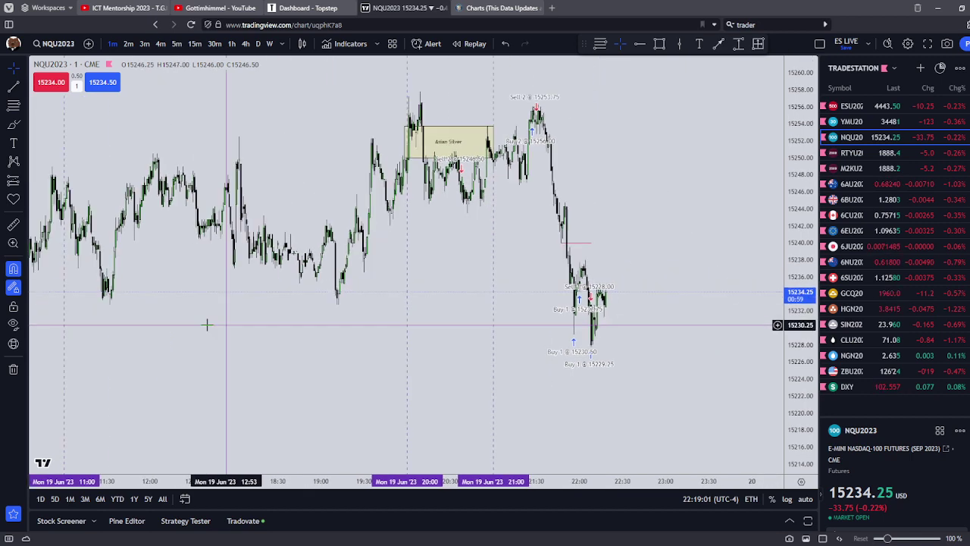
scroll(565, 329, up, 3)
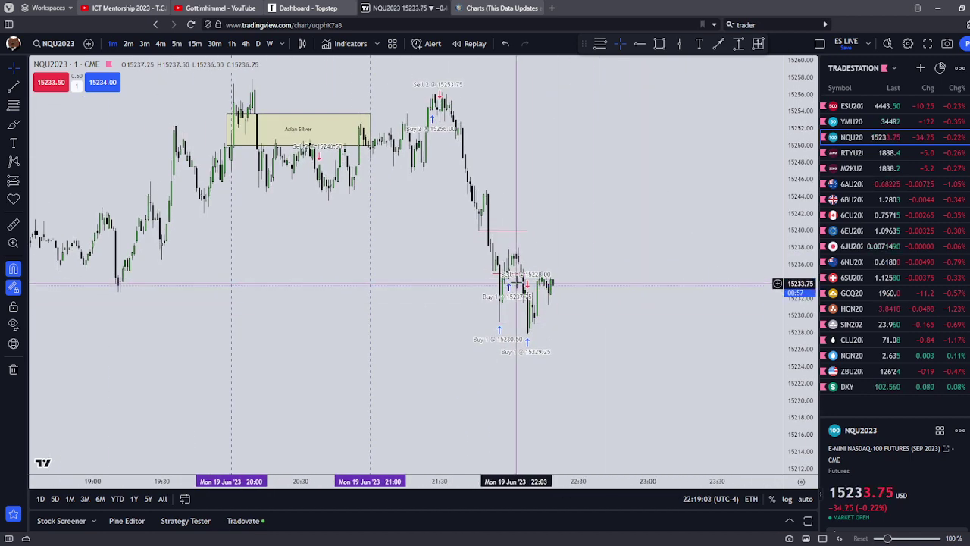
- Mark the NQU2023 levels at about 15235 and at the 21:55 low, about 15229, with short red horizontal lines
click(493, 272)
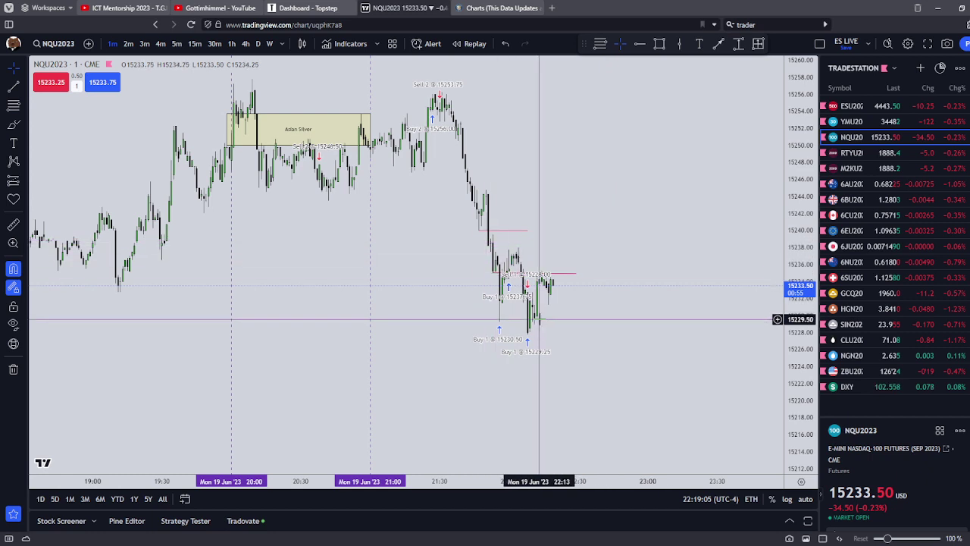
click(500, 322)
click(599, 322)
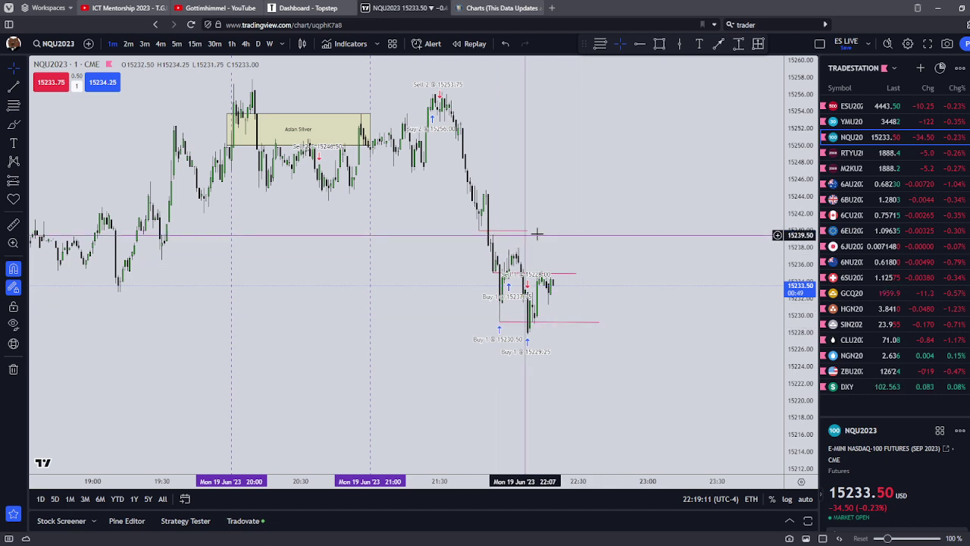
- Delete the short red level lines at about 15229 and 15240 from the NQU2023 chart
click(569, 314)
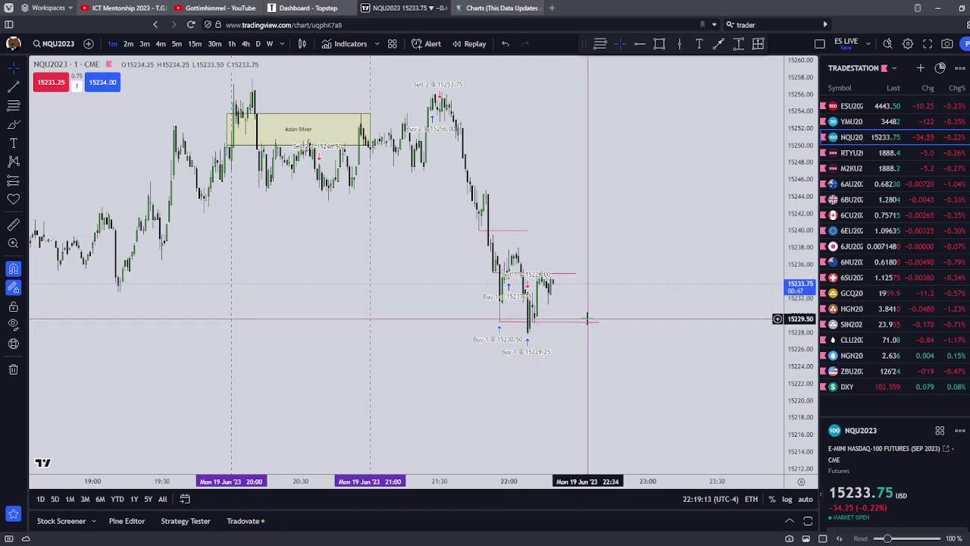
click(587, 321)
key(Delete)
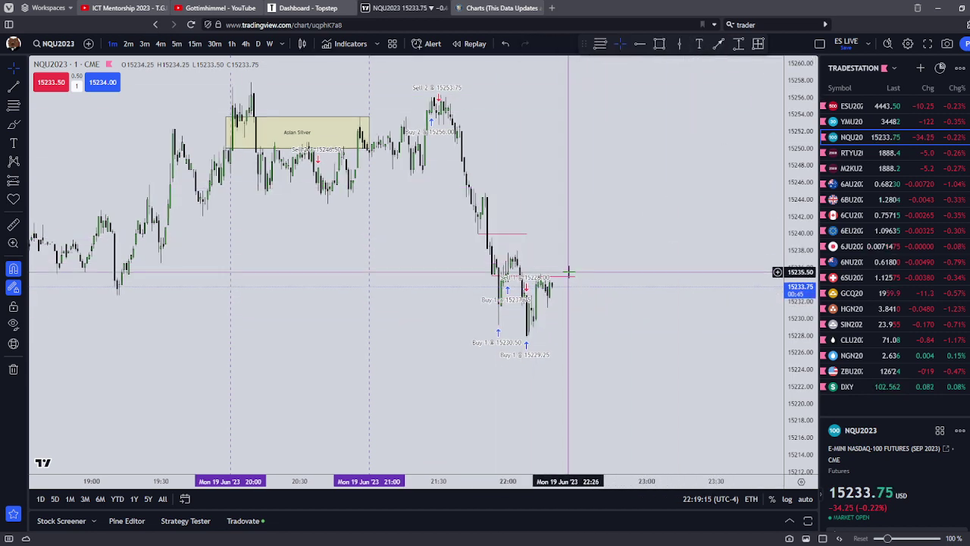
click(523, 233)
key(Delete)
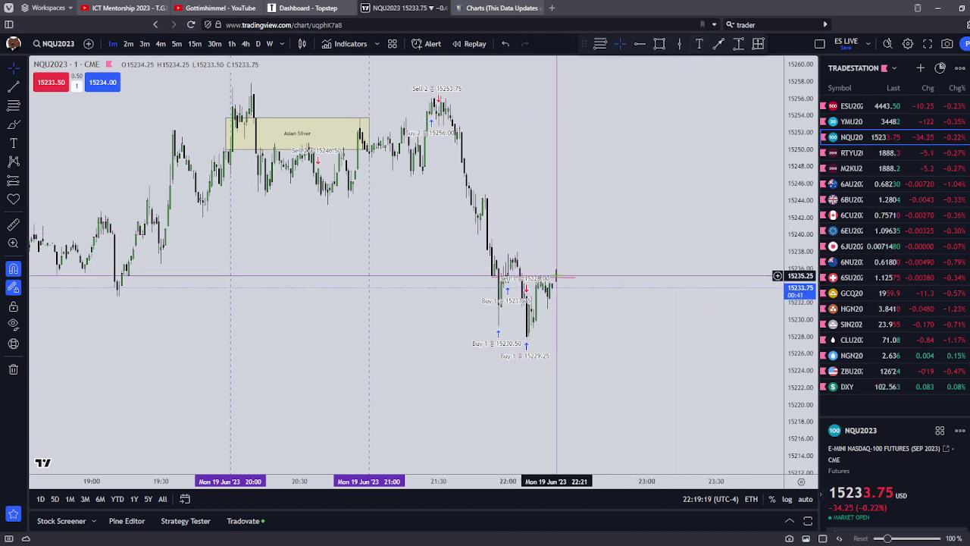
- Examine the executed NQU2023 trades and the surrounding lows on a vertically compressed 15-minute chart
scroll(568, 260, down, 3)
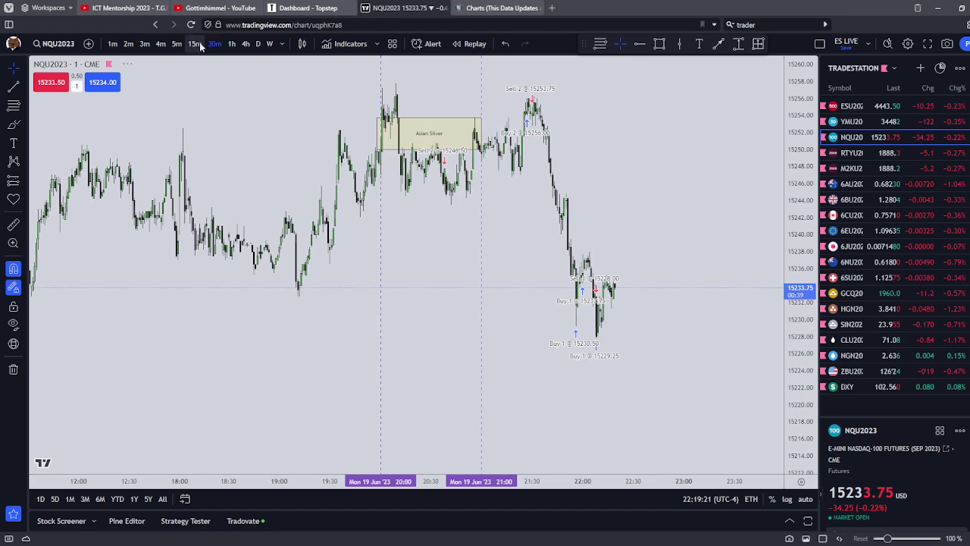
click(196, 43)
scroll(673, 308, up, 3)
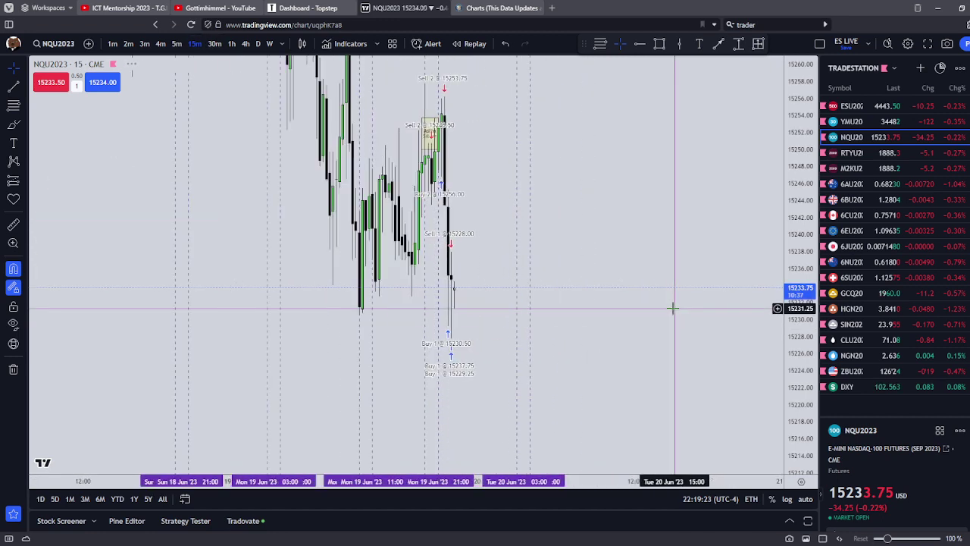
drag(630, 294, 686, 314)
drag(621, 330, 638, 332)
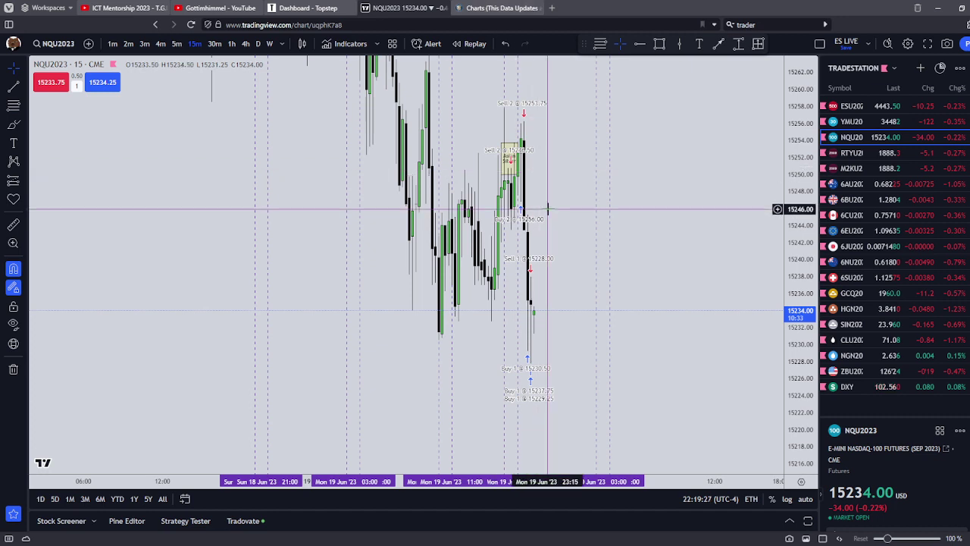
scroll(541, 286, down, 1)
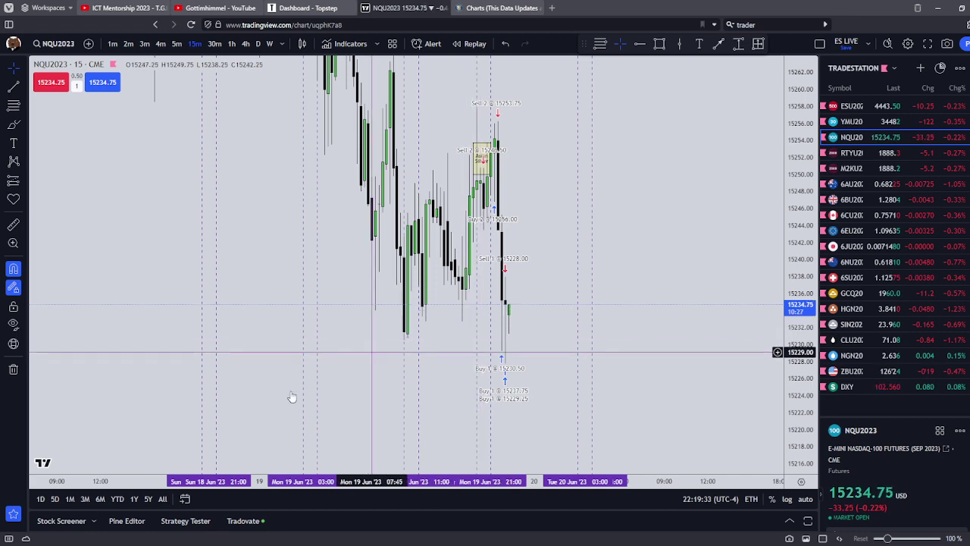
scroll(637, 251, up, 1)
drag(637, 251, 671, 333)
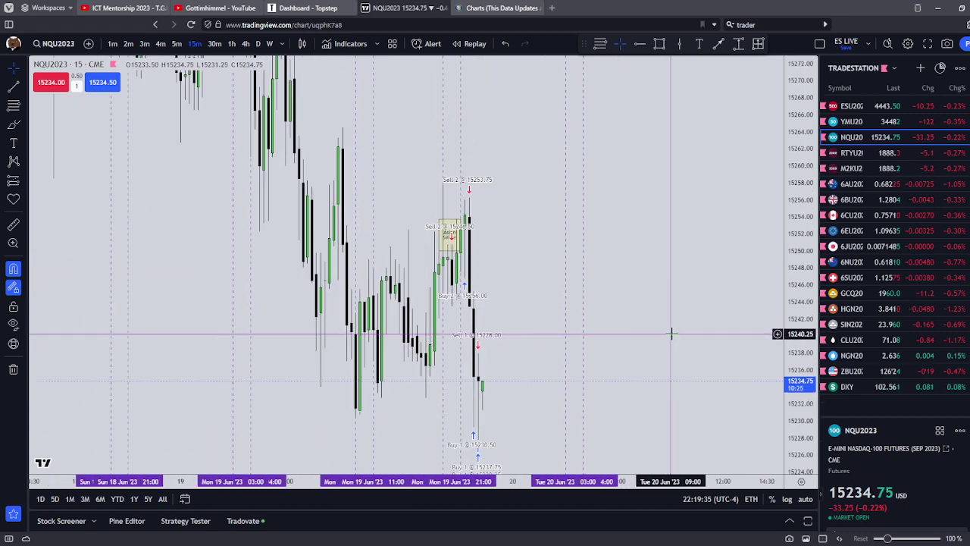
drag(799, 333, 800, 385)
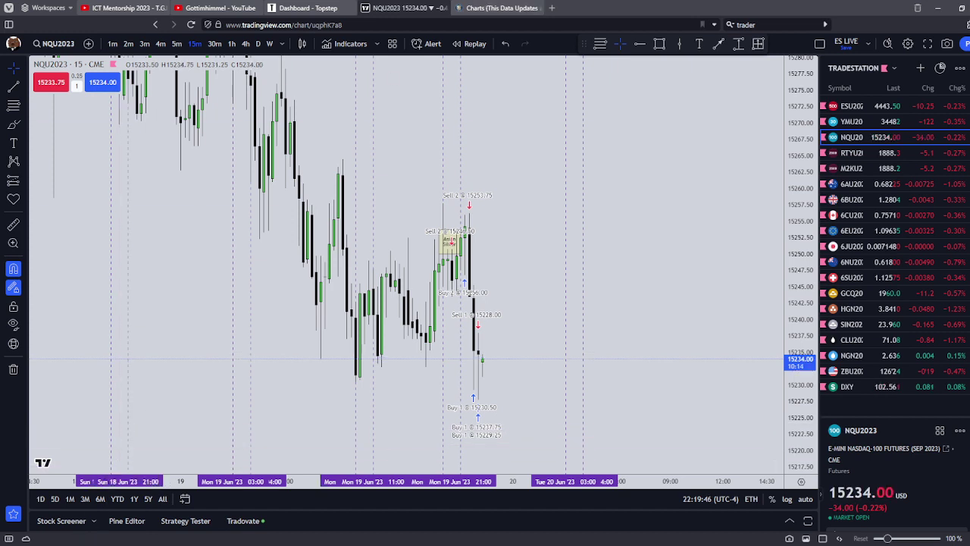
- Open the 15-minute GCQ2023 chart and review the gold trade within the wider price decline
click(871, 293)
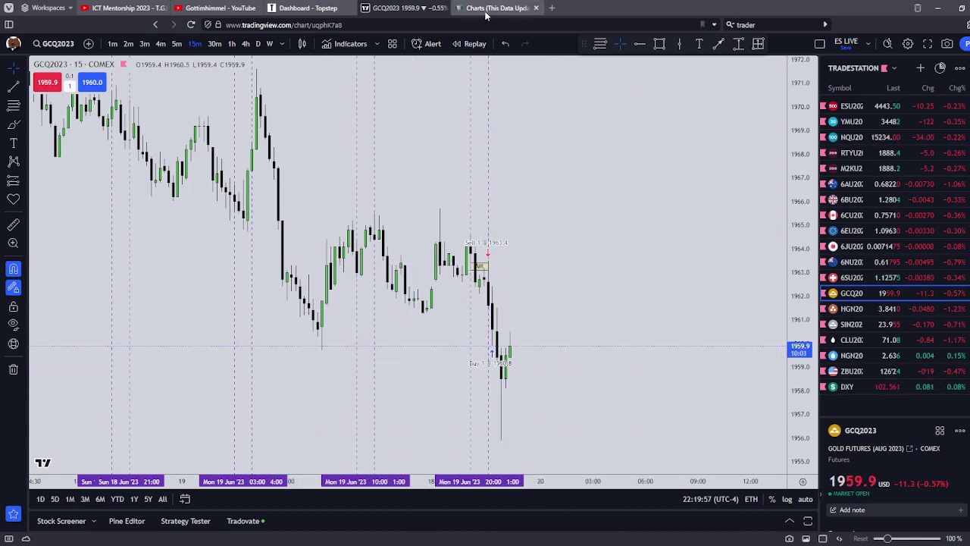
scroll(607, 279, down, 3)
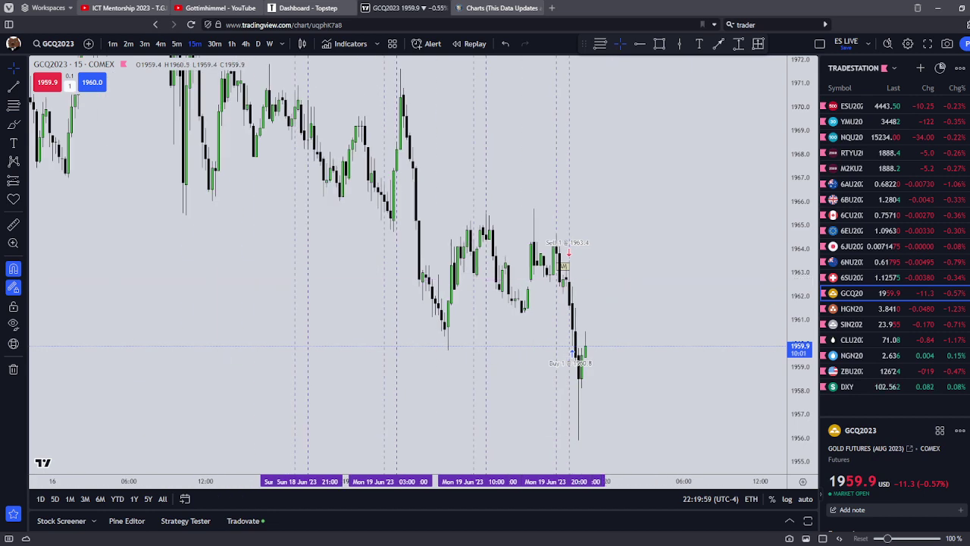